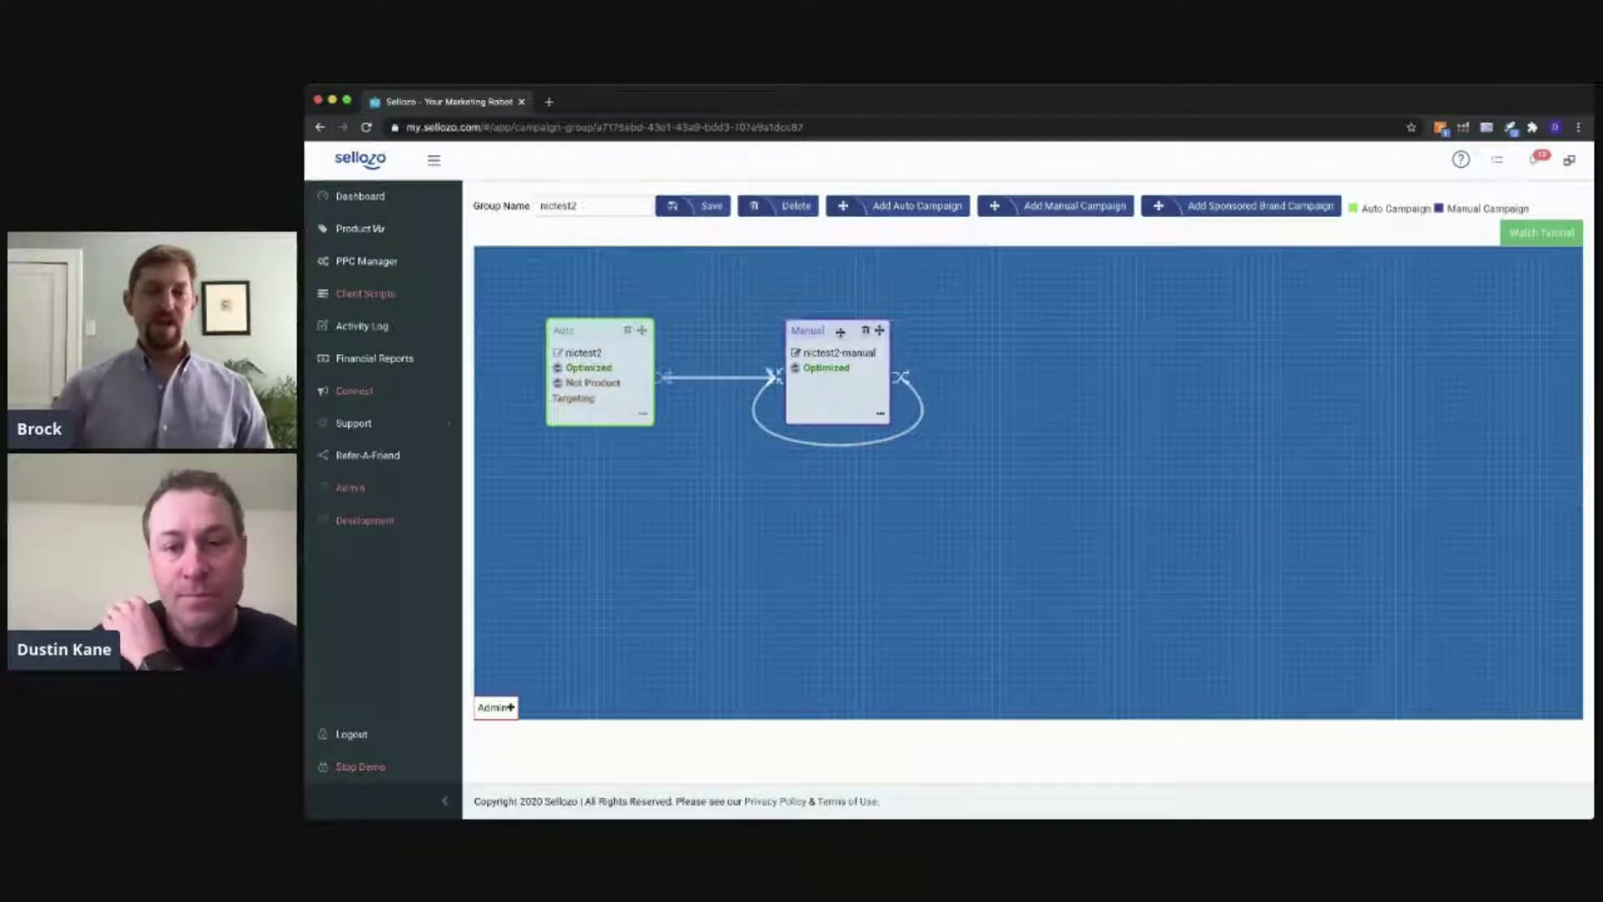
Move the Manual campaign card slightly further from the Auto card and open the transfer rule of the link connecting them.
left_click_drag(846, 330, 876, 329)
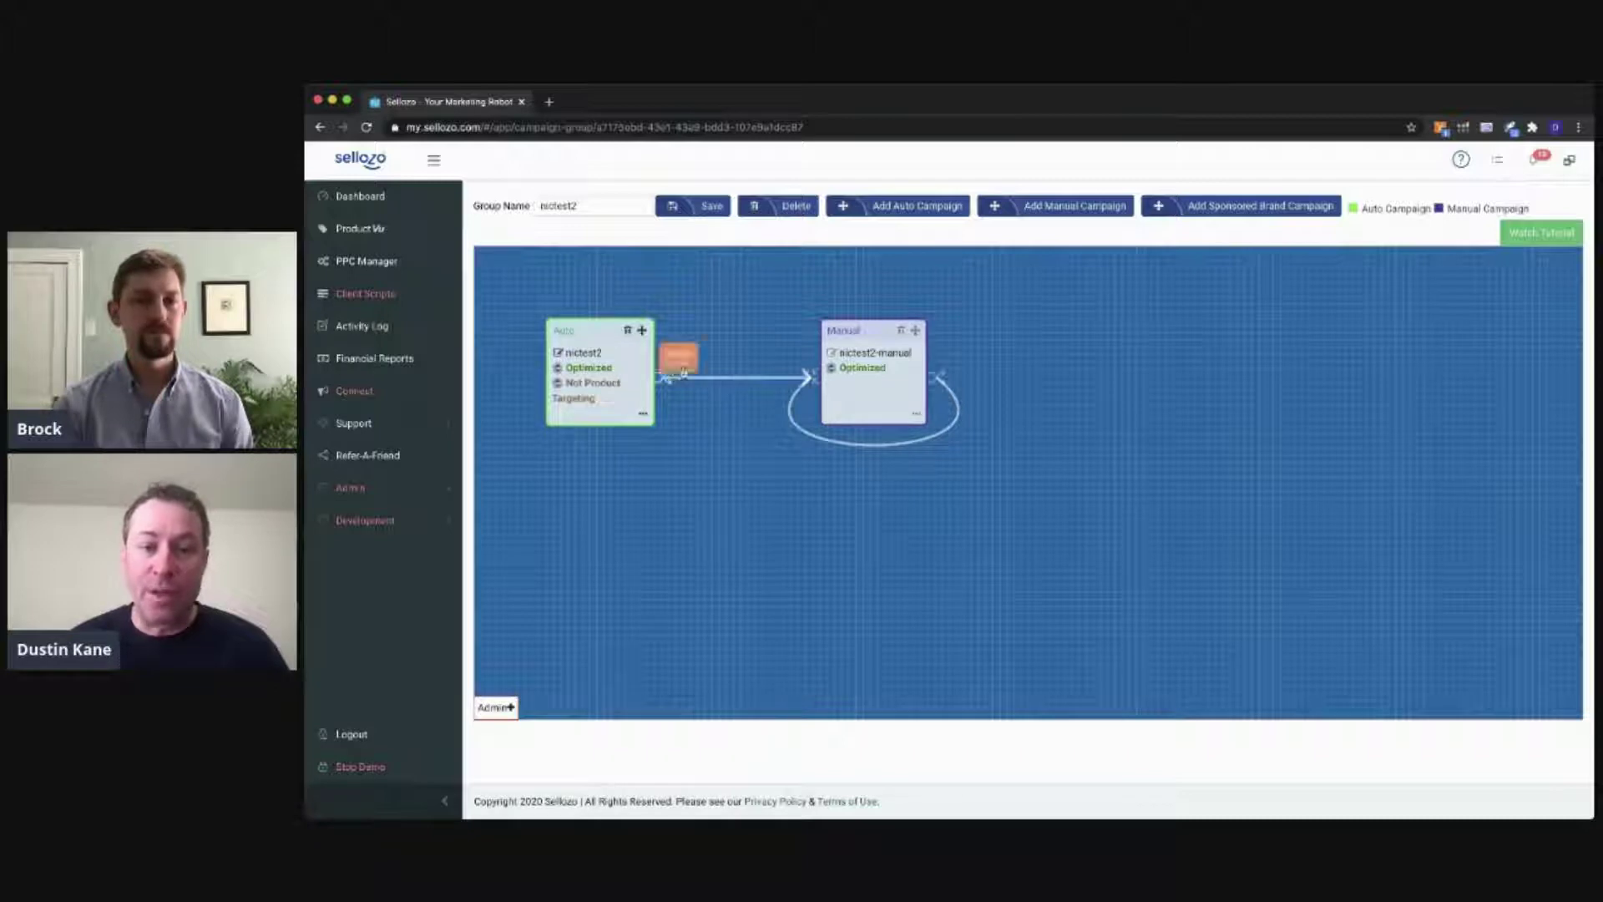
left_click(735, 379)
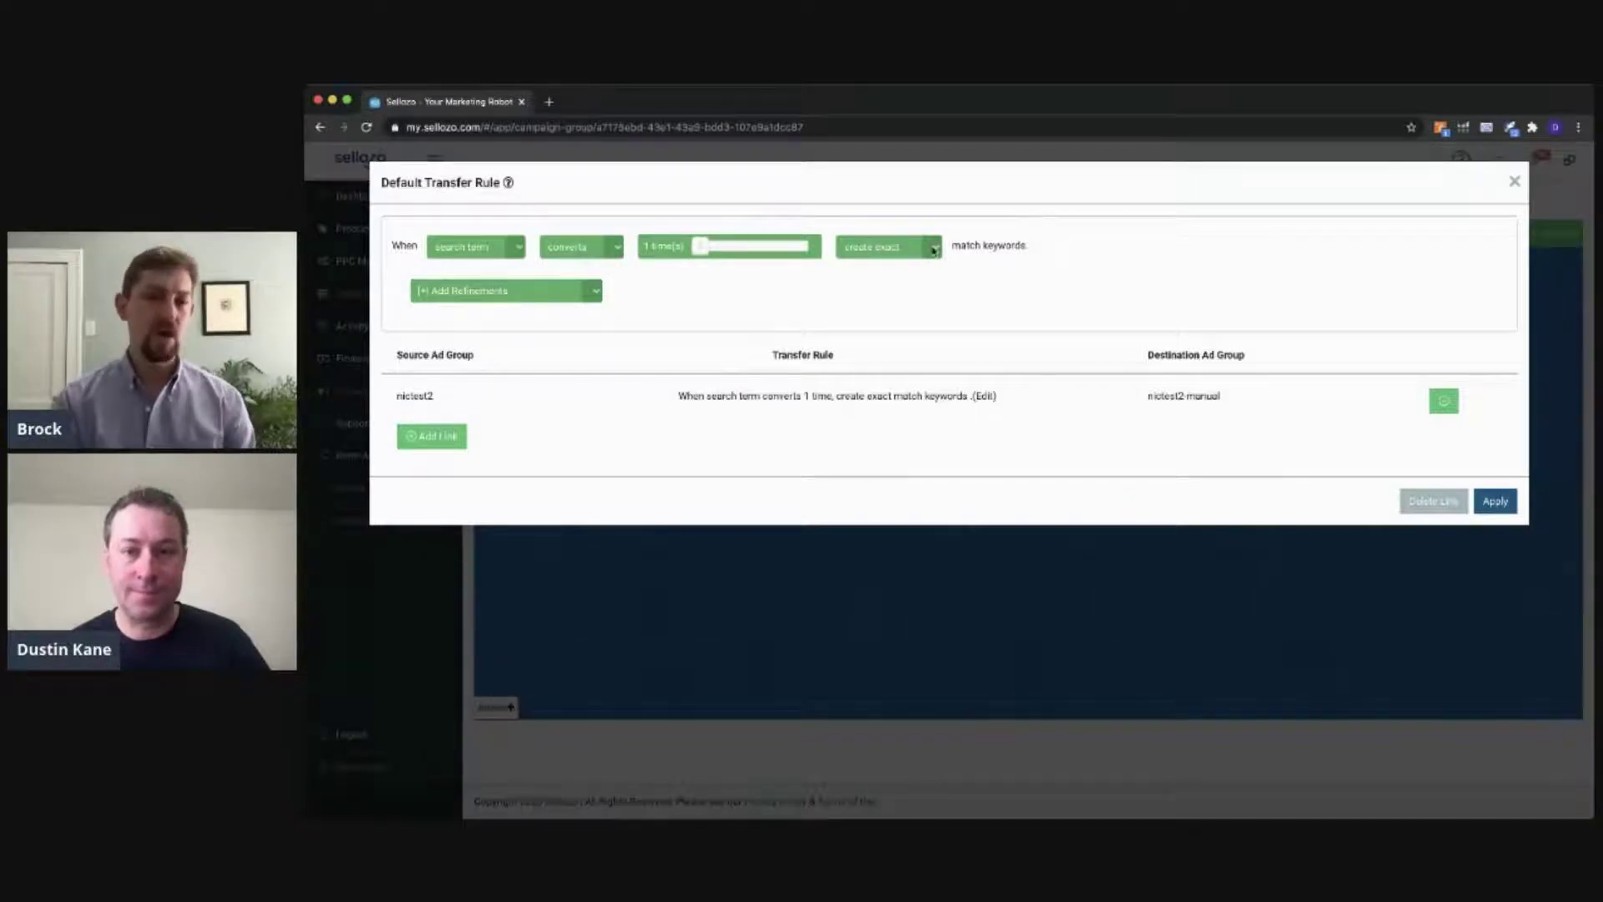
left_click(933, 249)
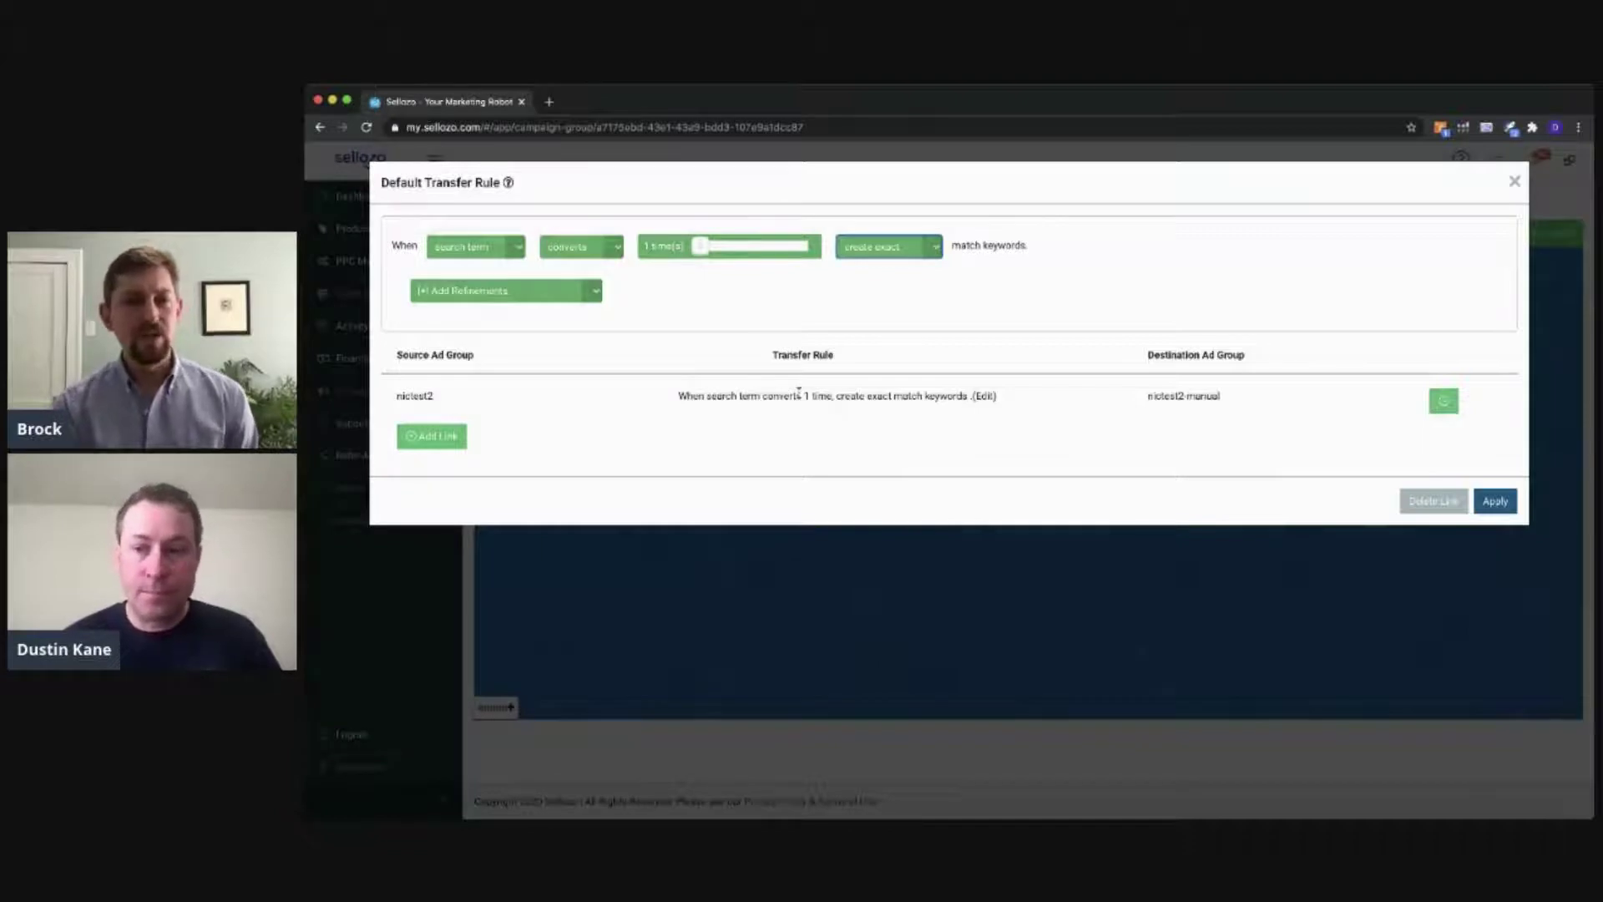
Examine the source ad group, destination ad group and transfer rule listed for the Auto-to-Manual link.
double_click(417, 395)
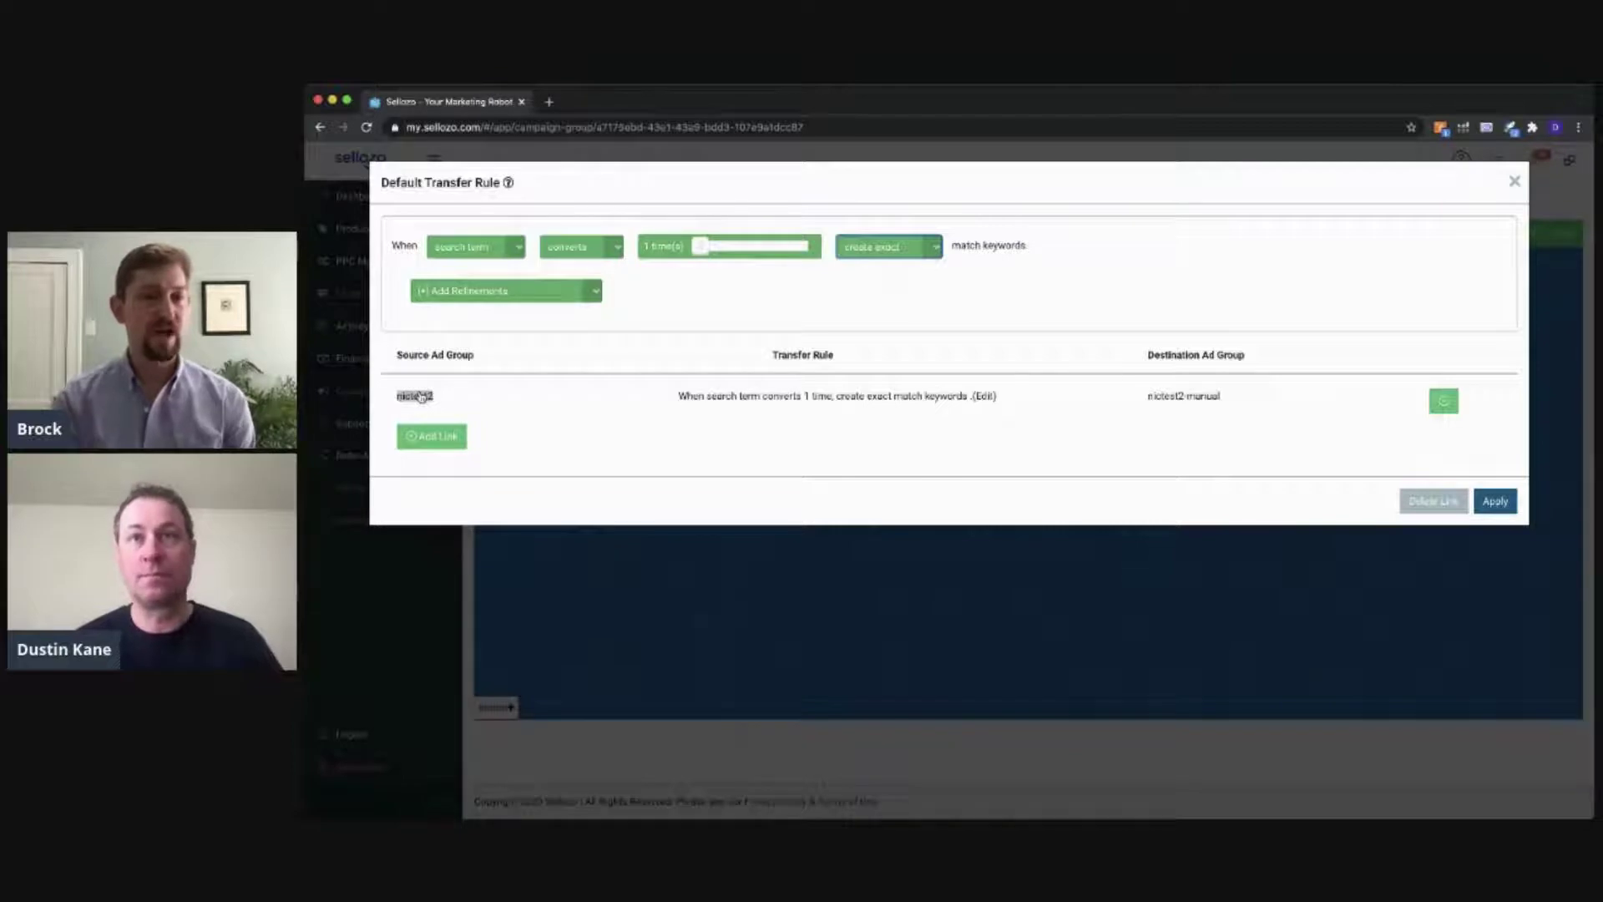
left_click(430, 406)
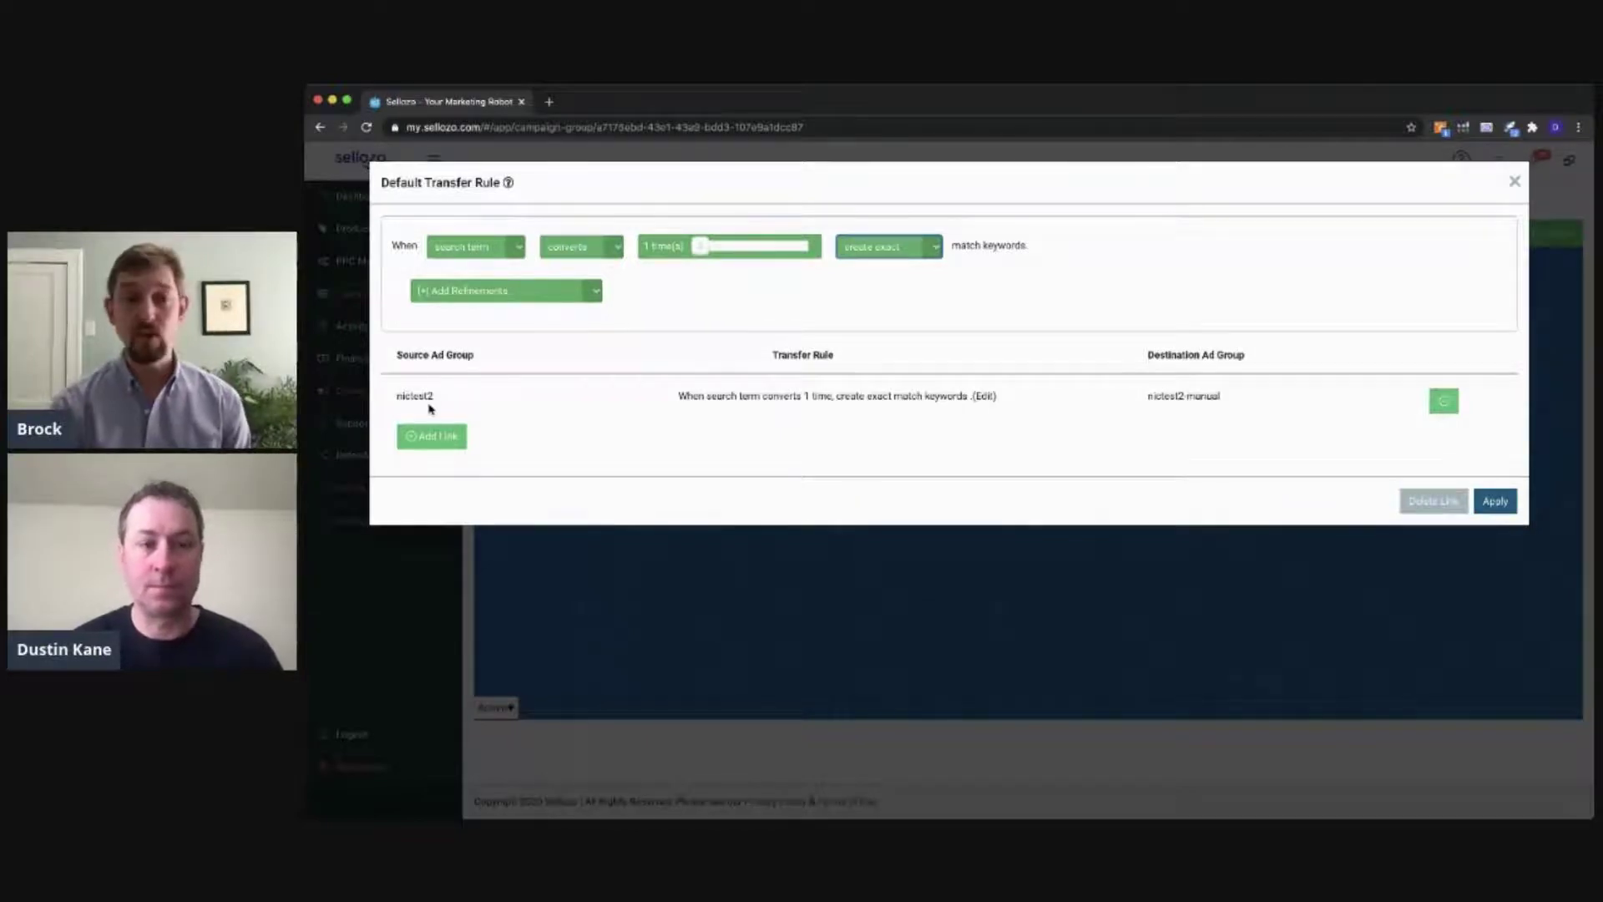
double_click(415, 396)
left_click(437, 406)
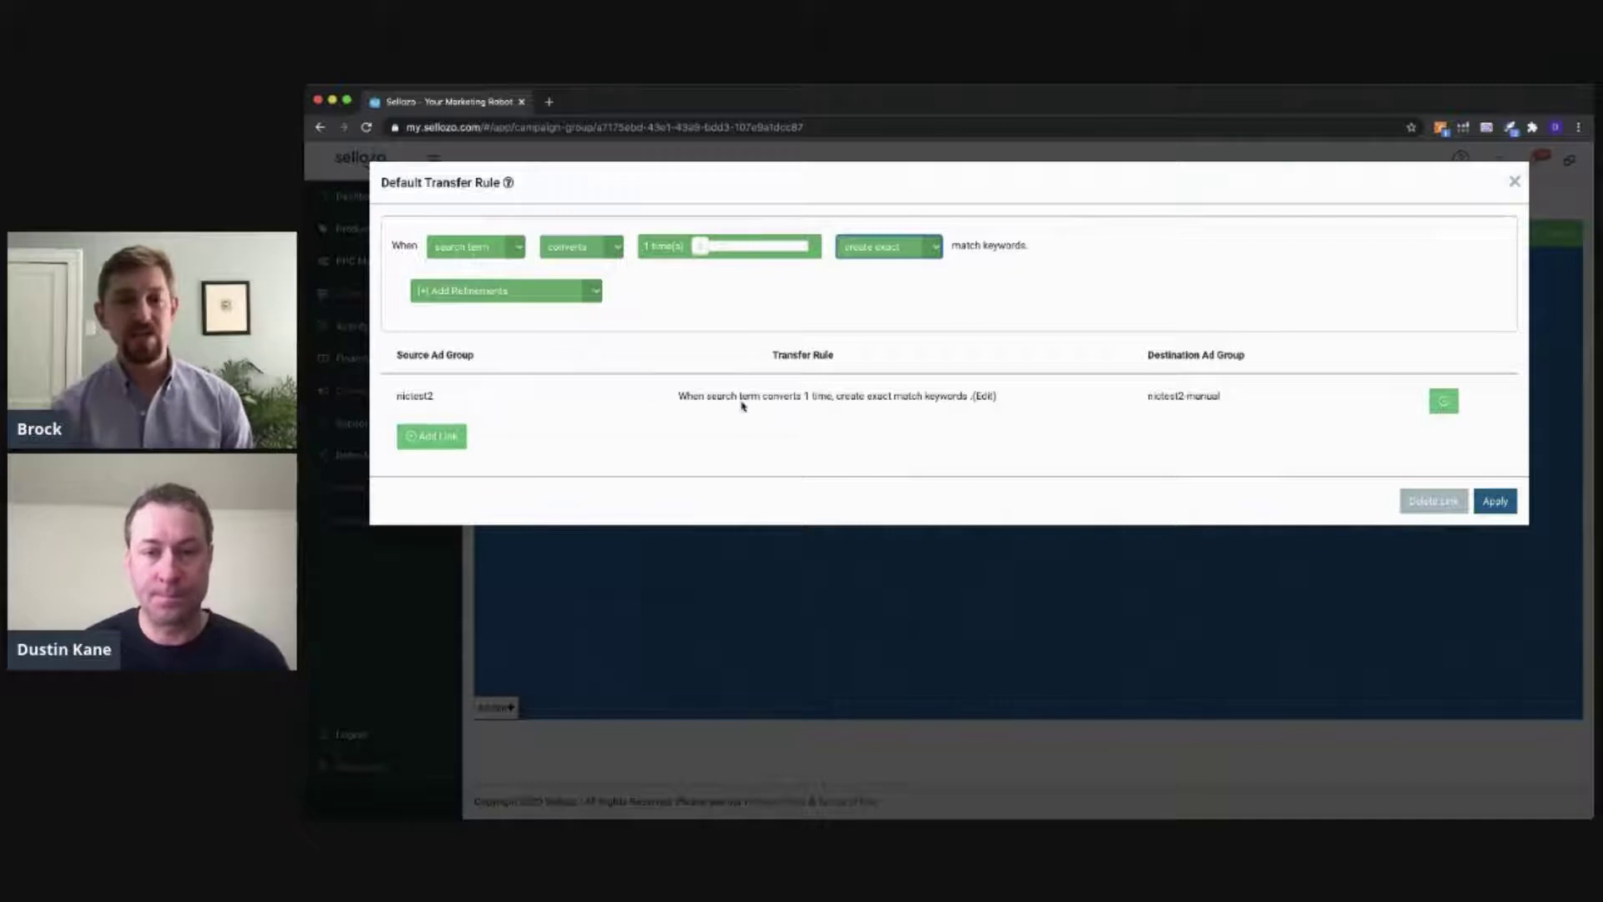
triple_click(1208, 406)
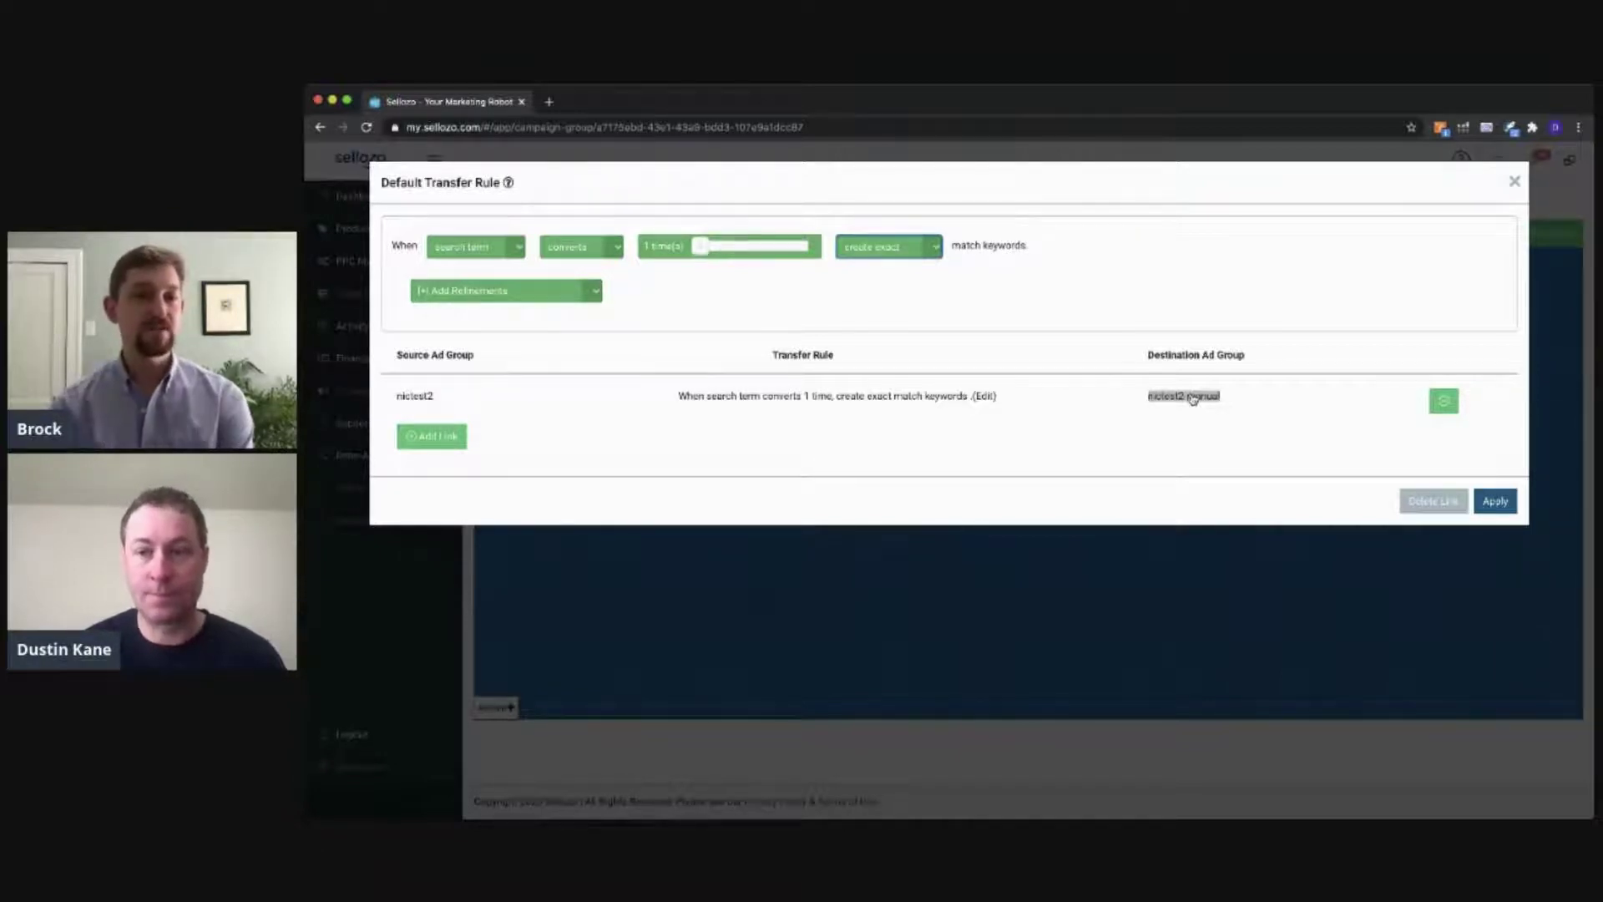
left_click(1193, 401)
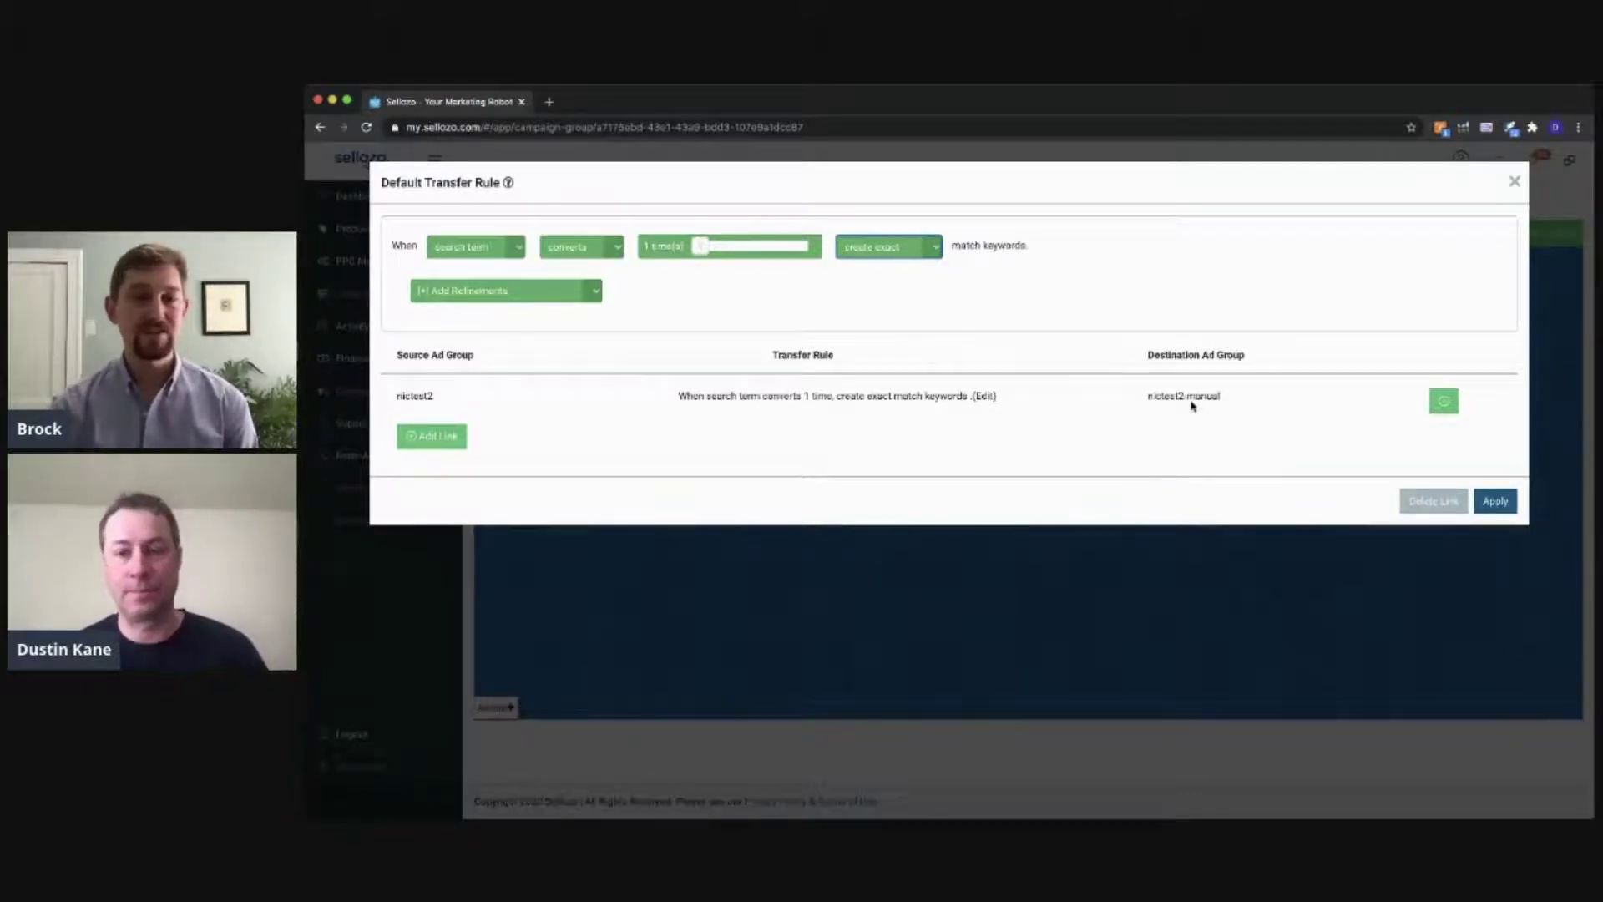
triple_click(1192, 404)
left_click(1033, 389)
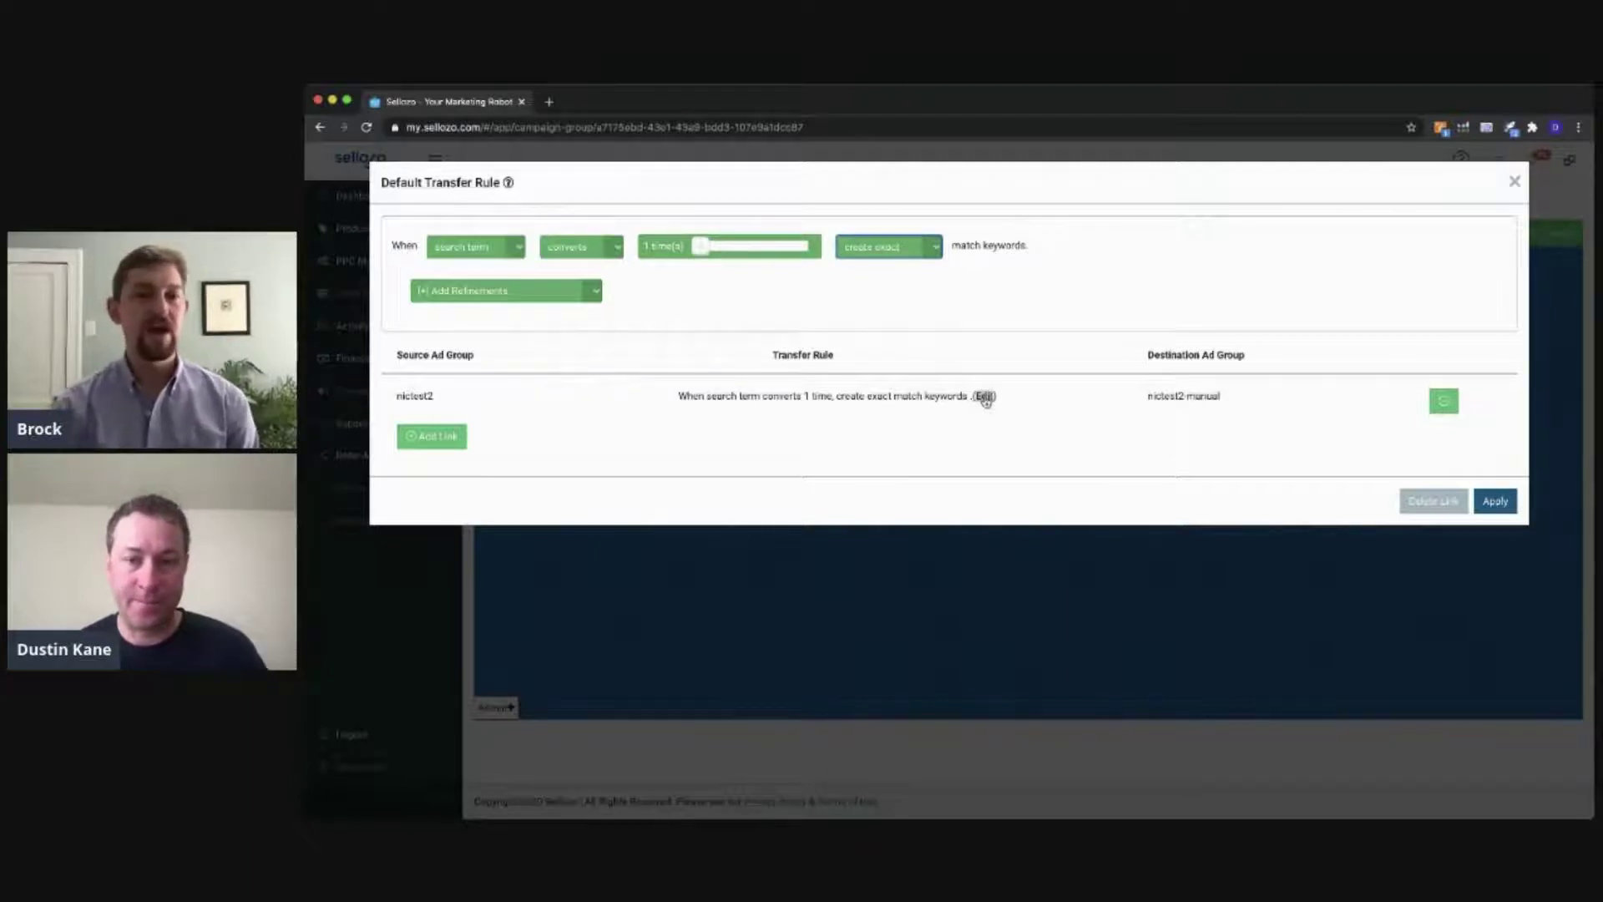
Open the nictest2 ad group's own transfer rule for editing and review its trigger, conversion count and match type options.
left_click(984, 397)
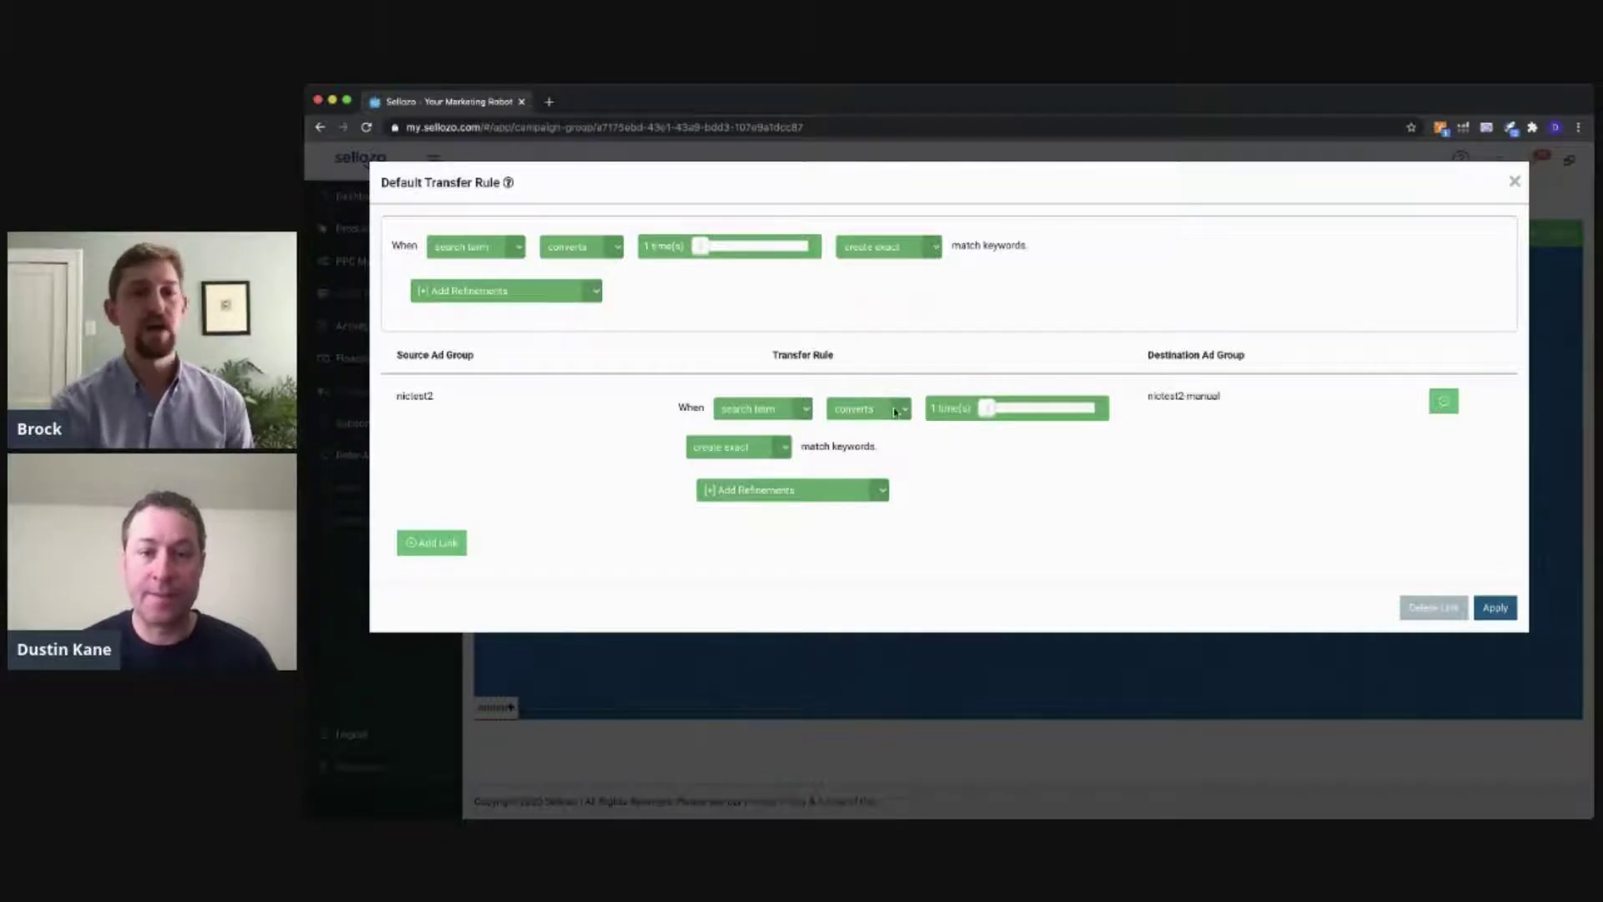
left_click(795, 409)
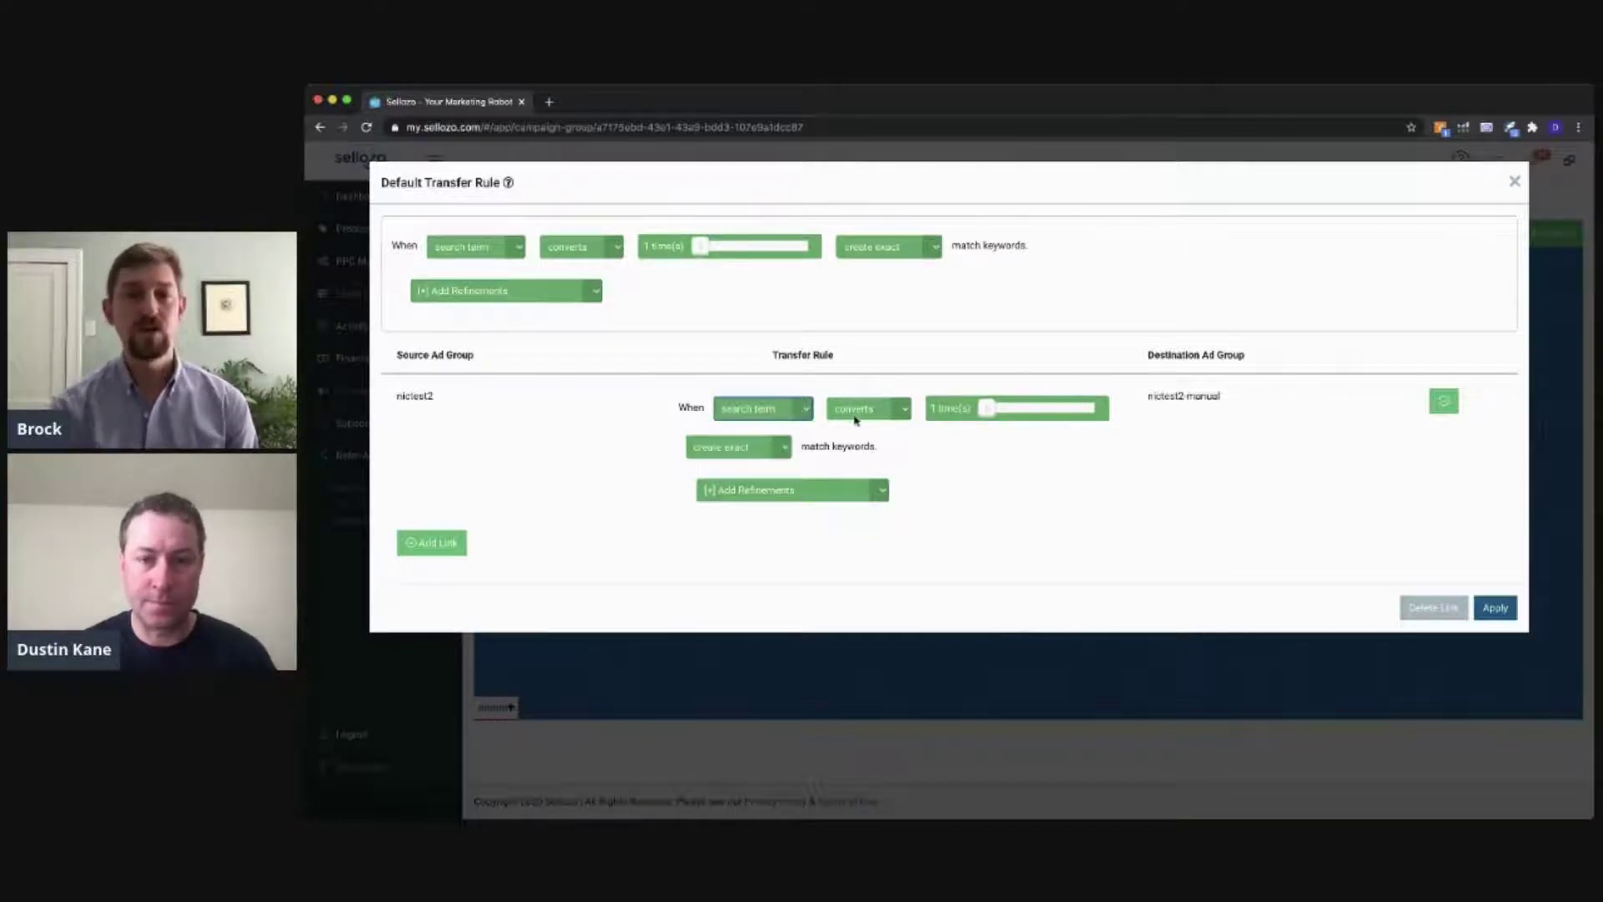
mouse_move(996, 419)
left_mouse_down()
mouse_move(1085, 417)
mouse_move(990, 418)
left_mouse_up()
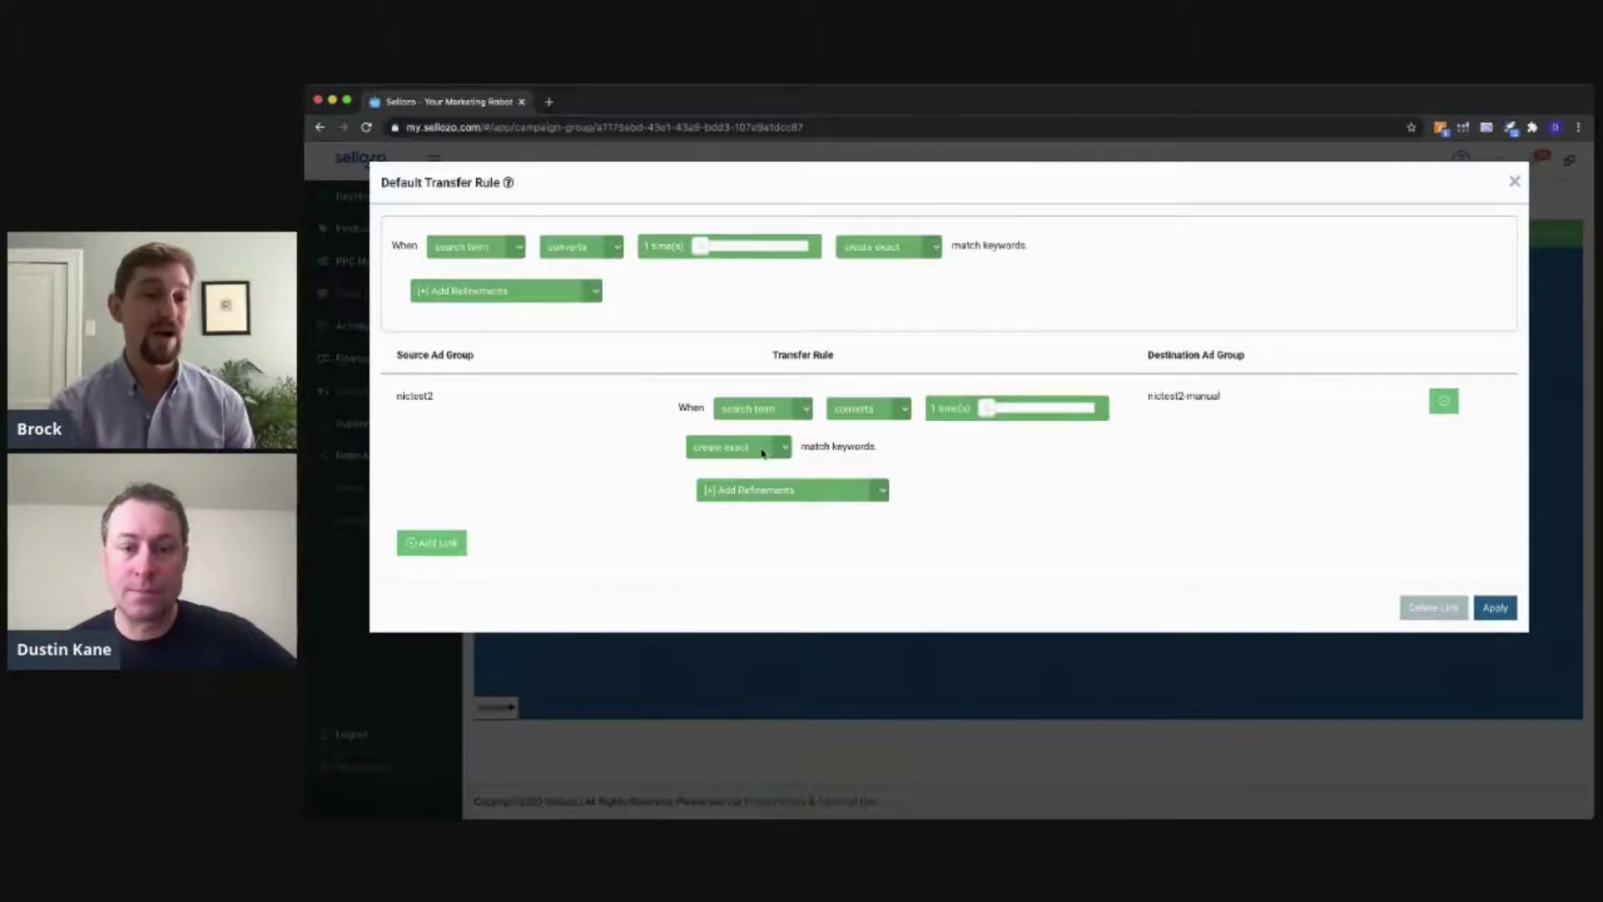
left_click(762, 453)
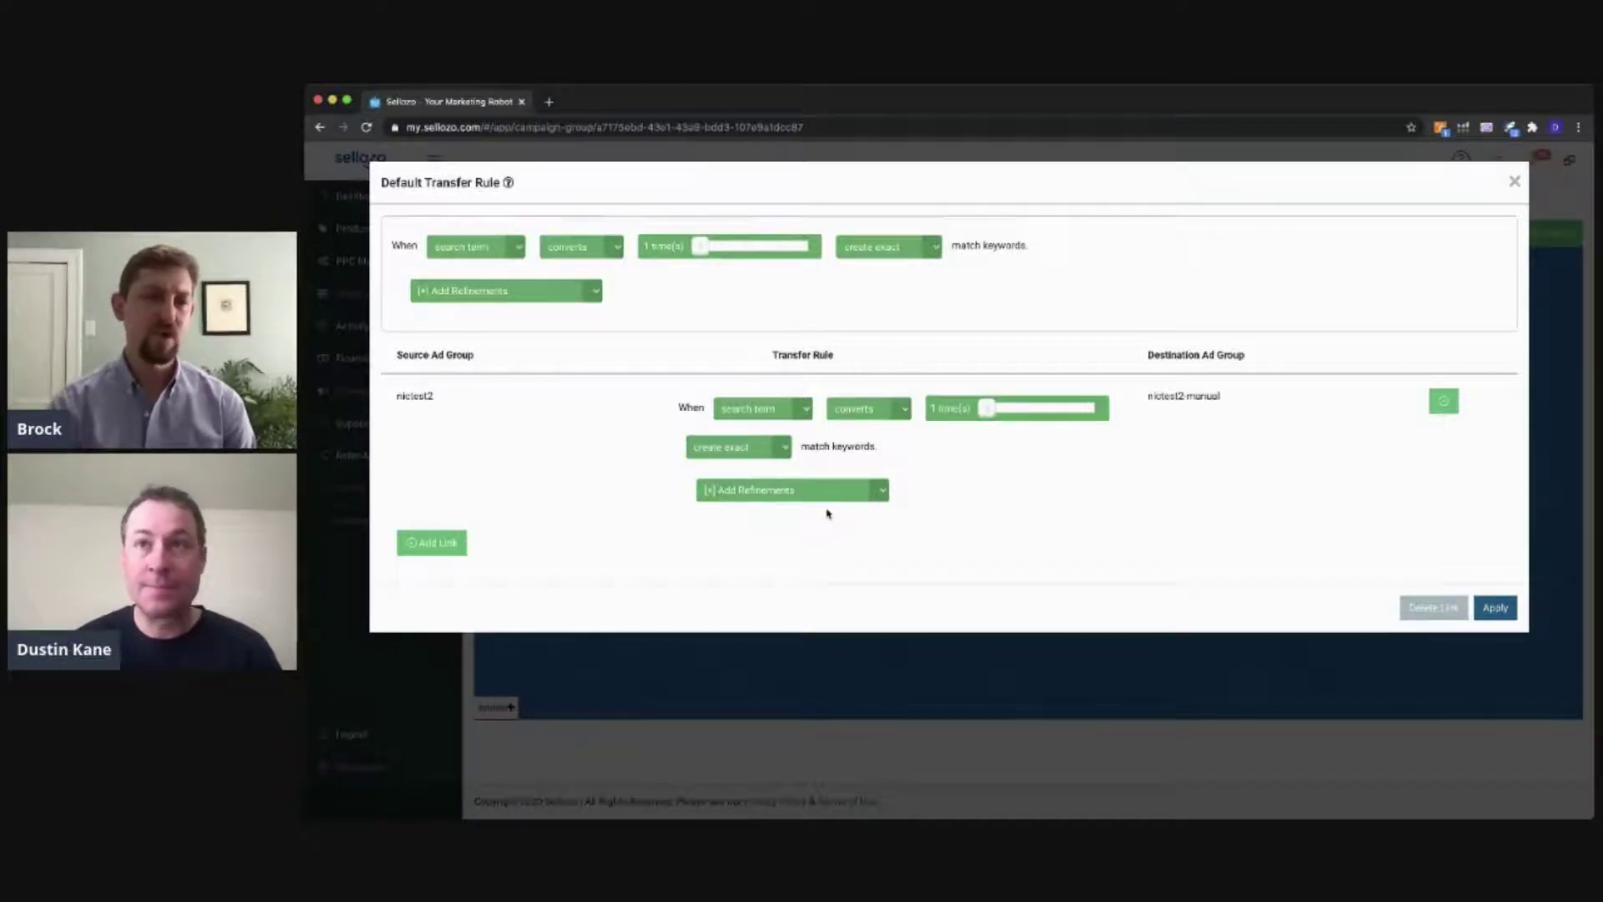
Try a "Search Term contains" refinement with the phrase "Brand Name" on the nictest2 rule, and remove it.
left_click(829, 513)
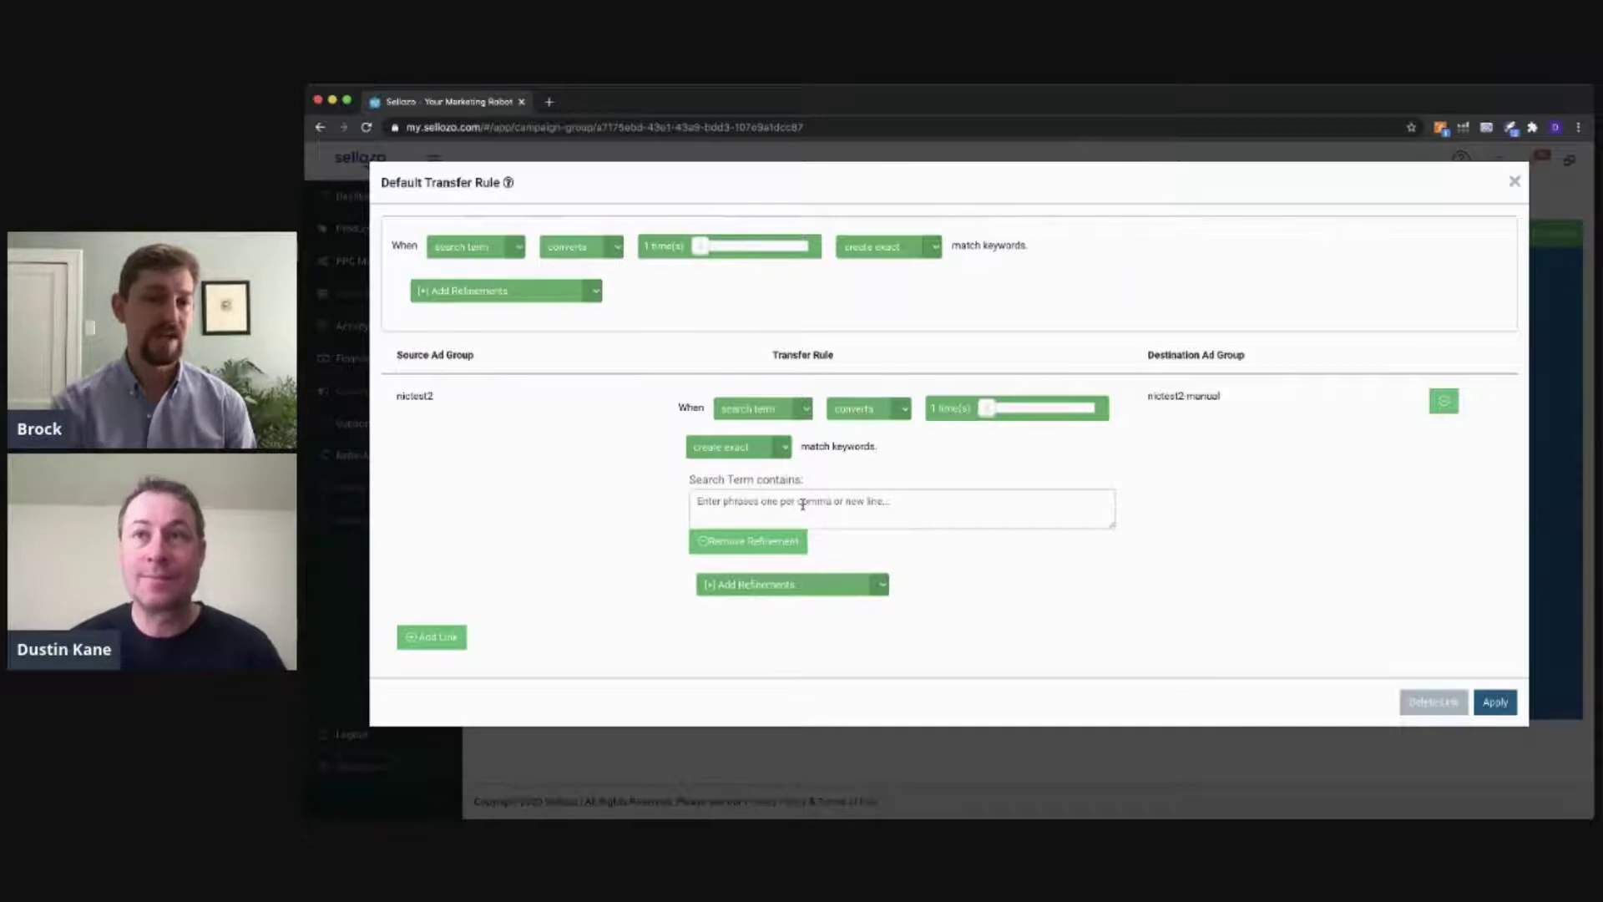
left_click(802, 503)
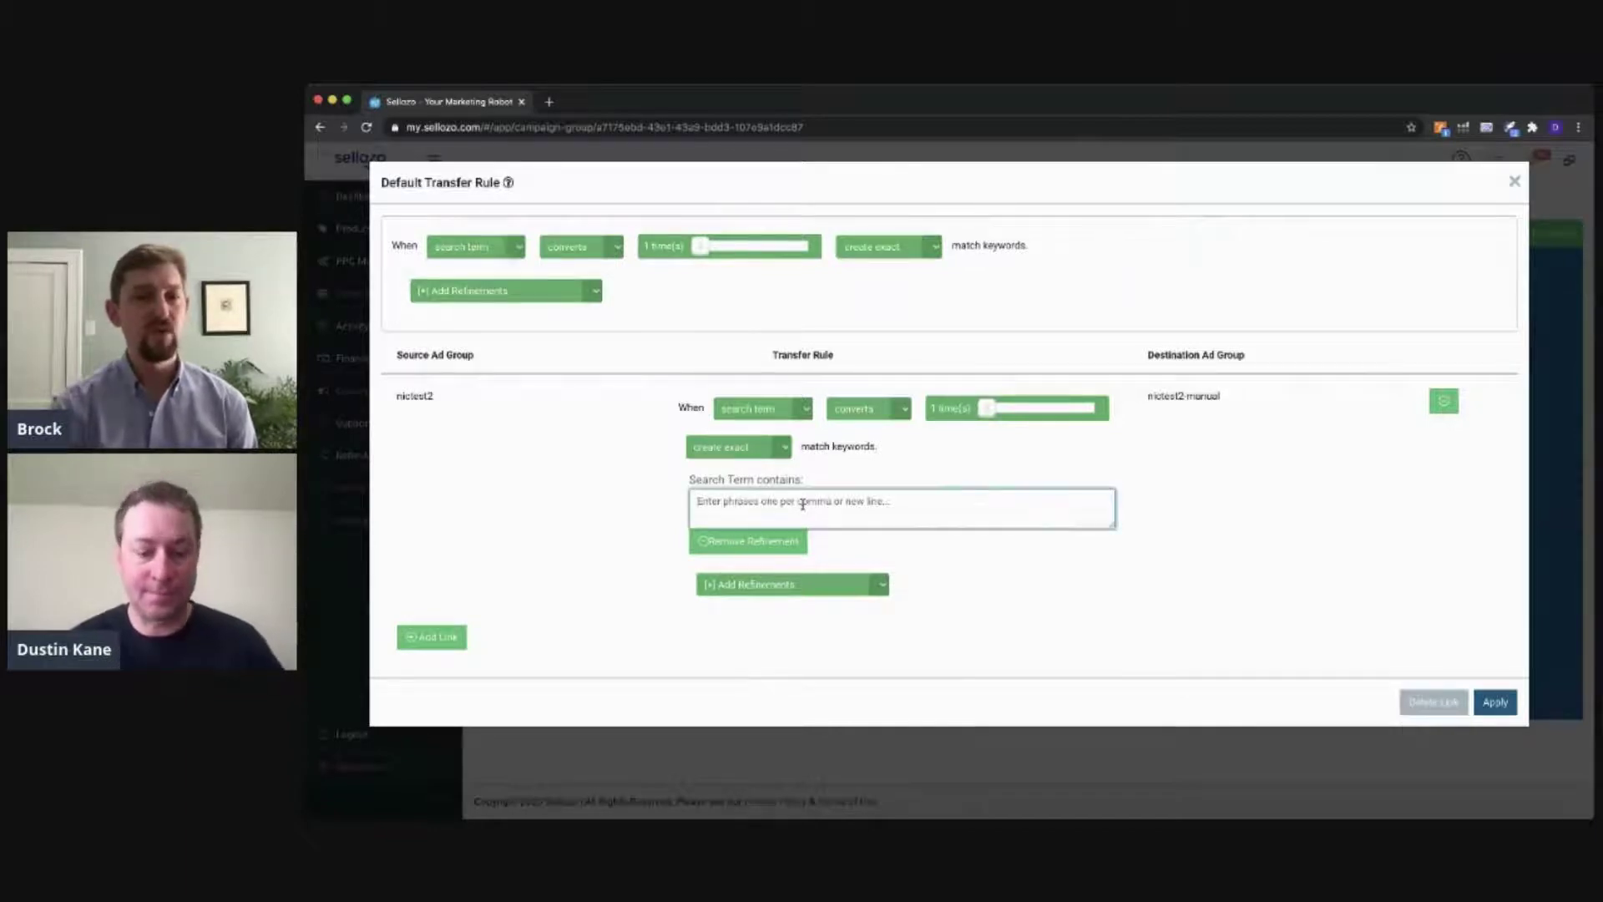
type("Brand Name")
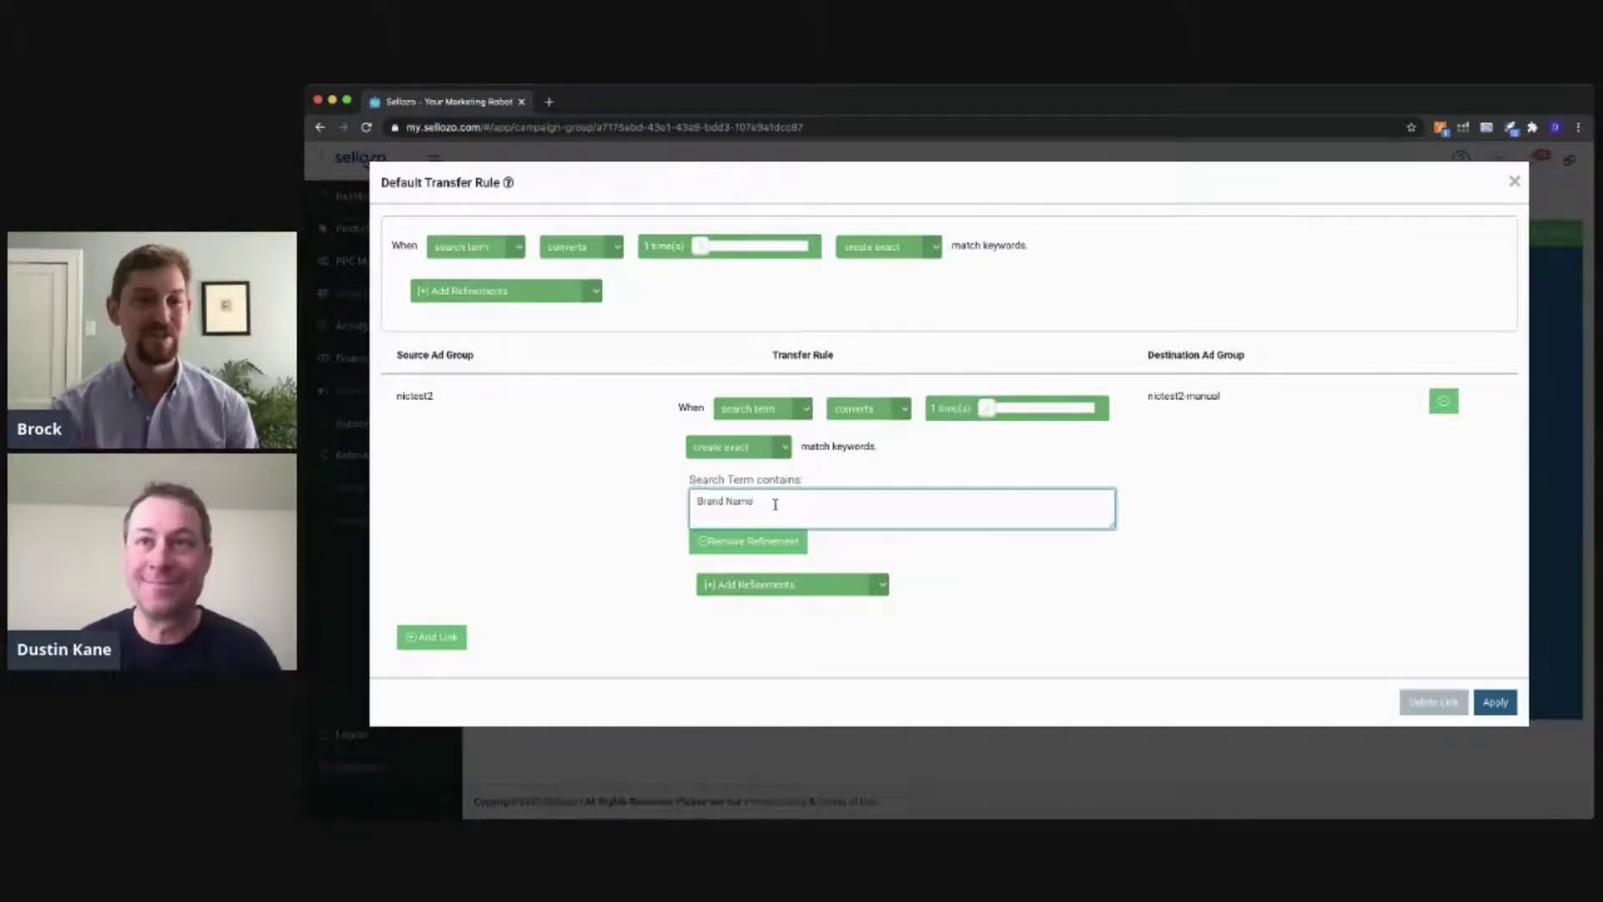
left_click_drag(768, 502, 692, 498)
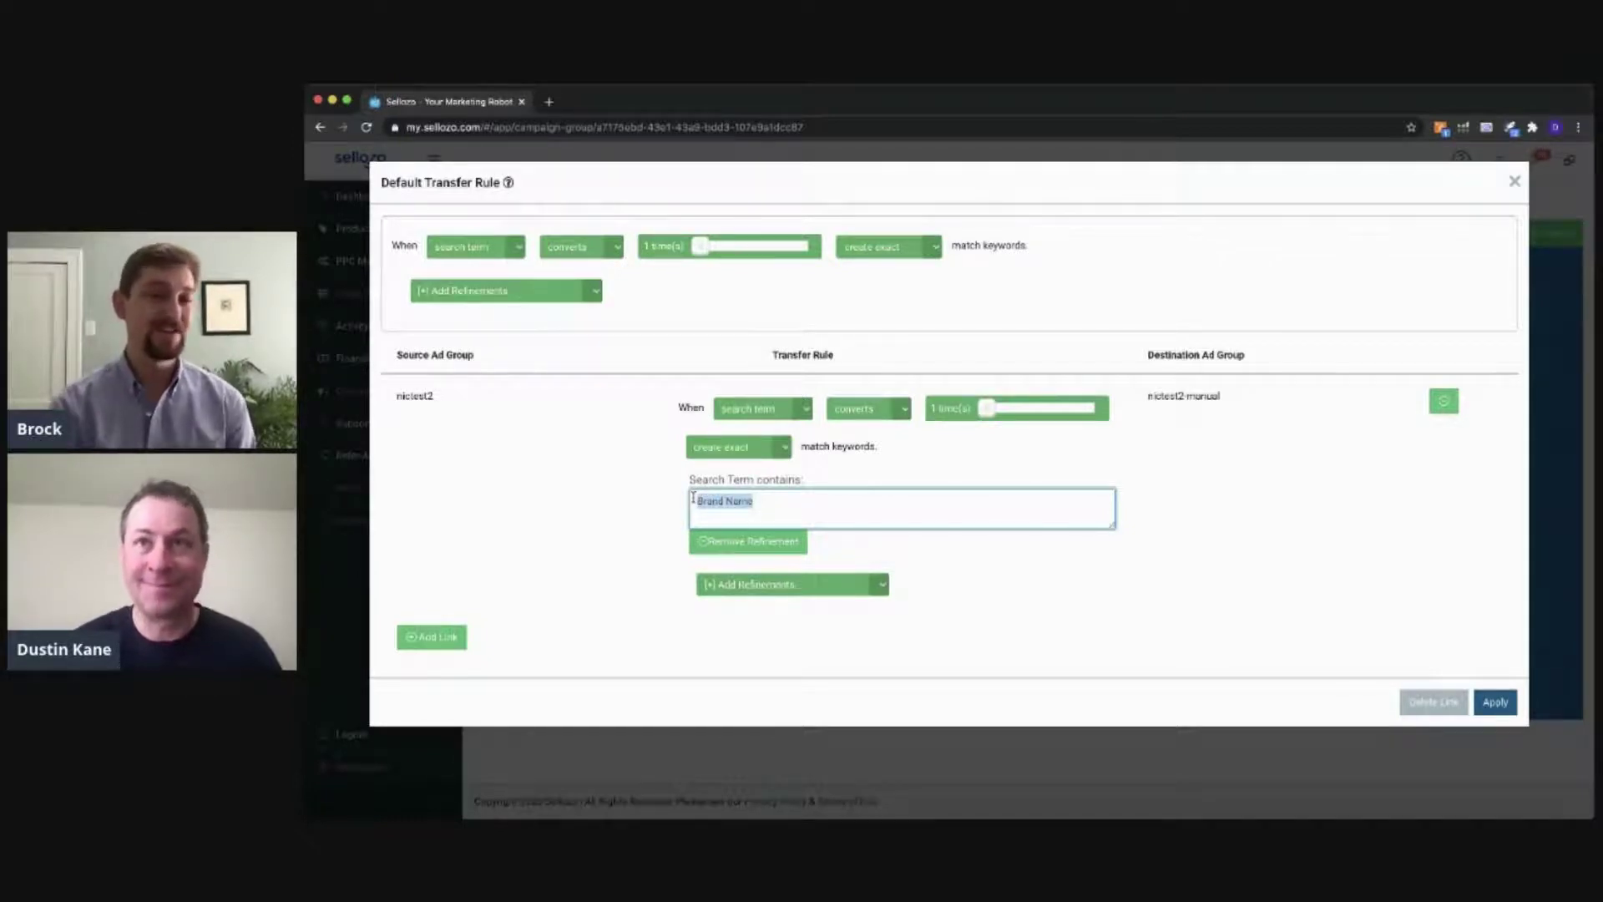
key("BackSpace")
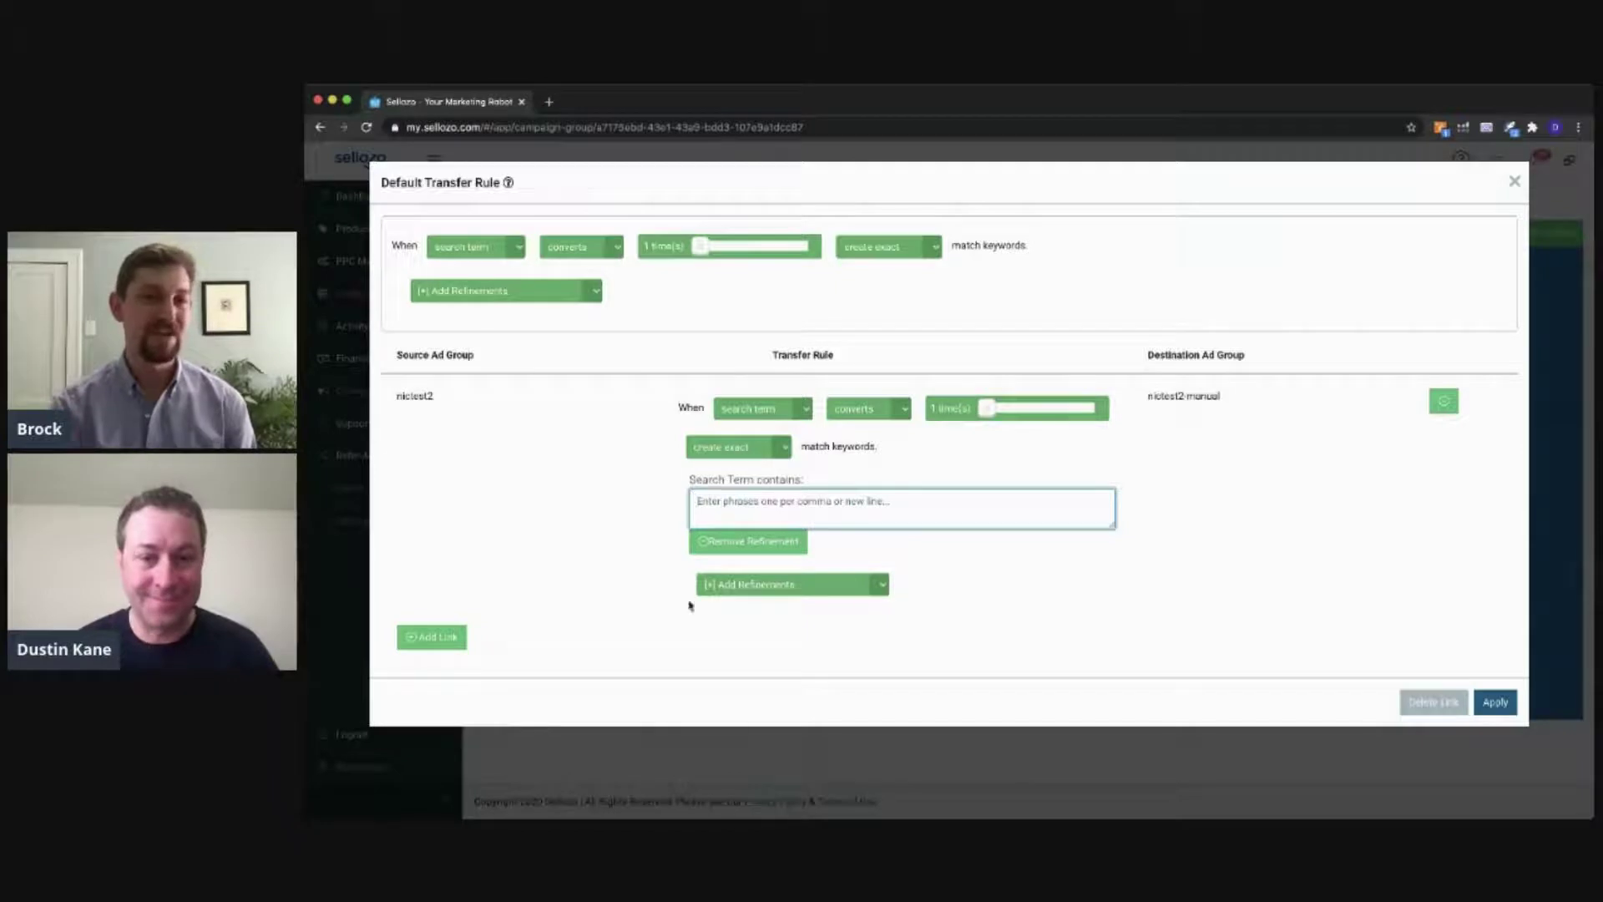
left_click(703, 547)
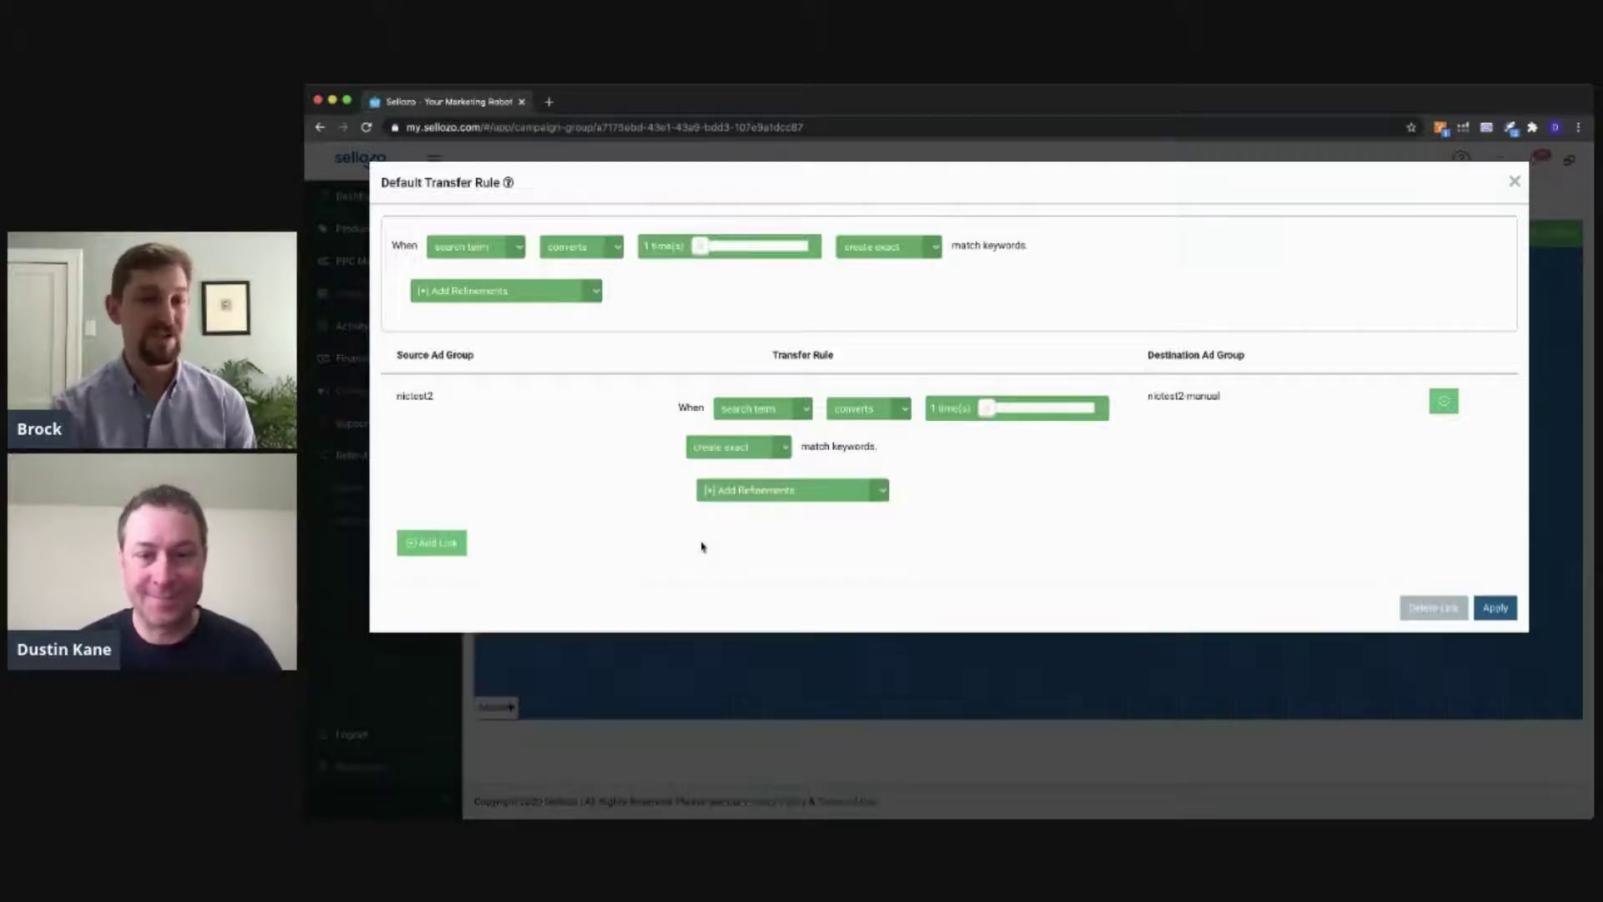
Add a "Search Term does NOT contain" refinement with the phrase "Brand Name" to the nictest2 transfer rule.
left_click(861, 514)
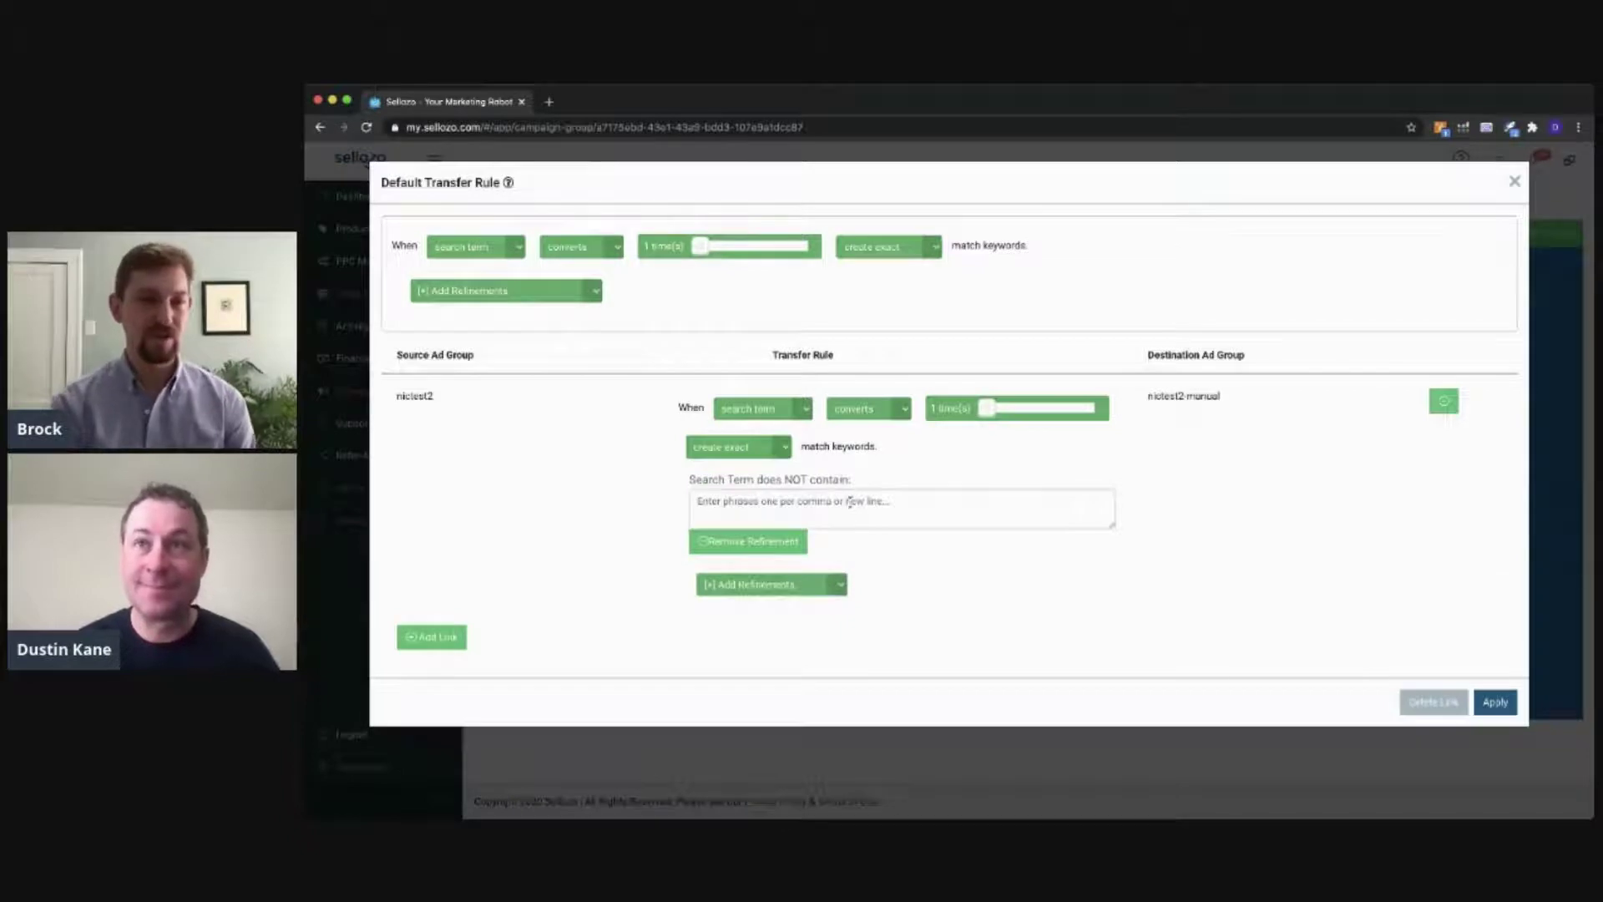
left_click(855, 499)
type("Brand Name")
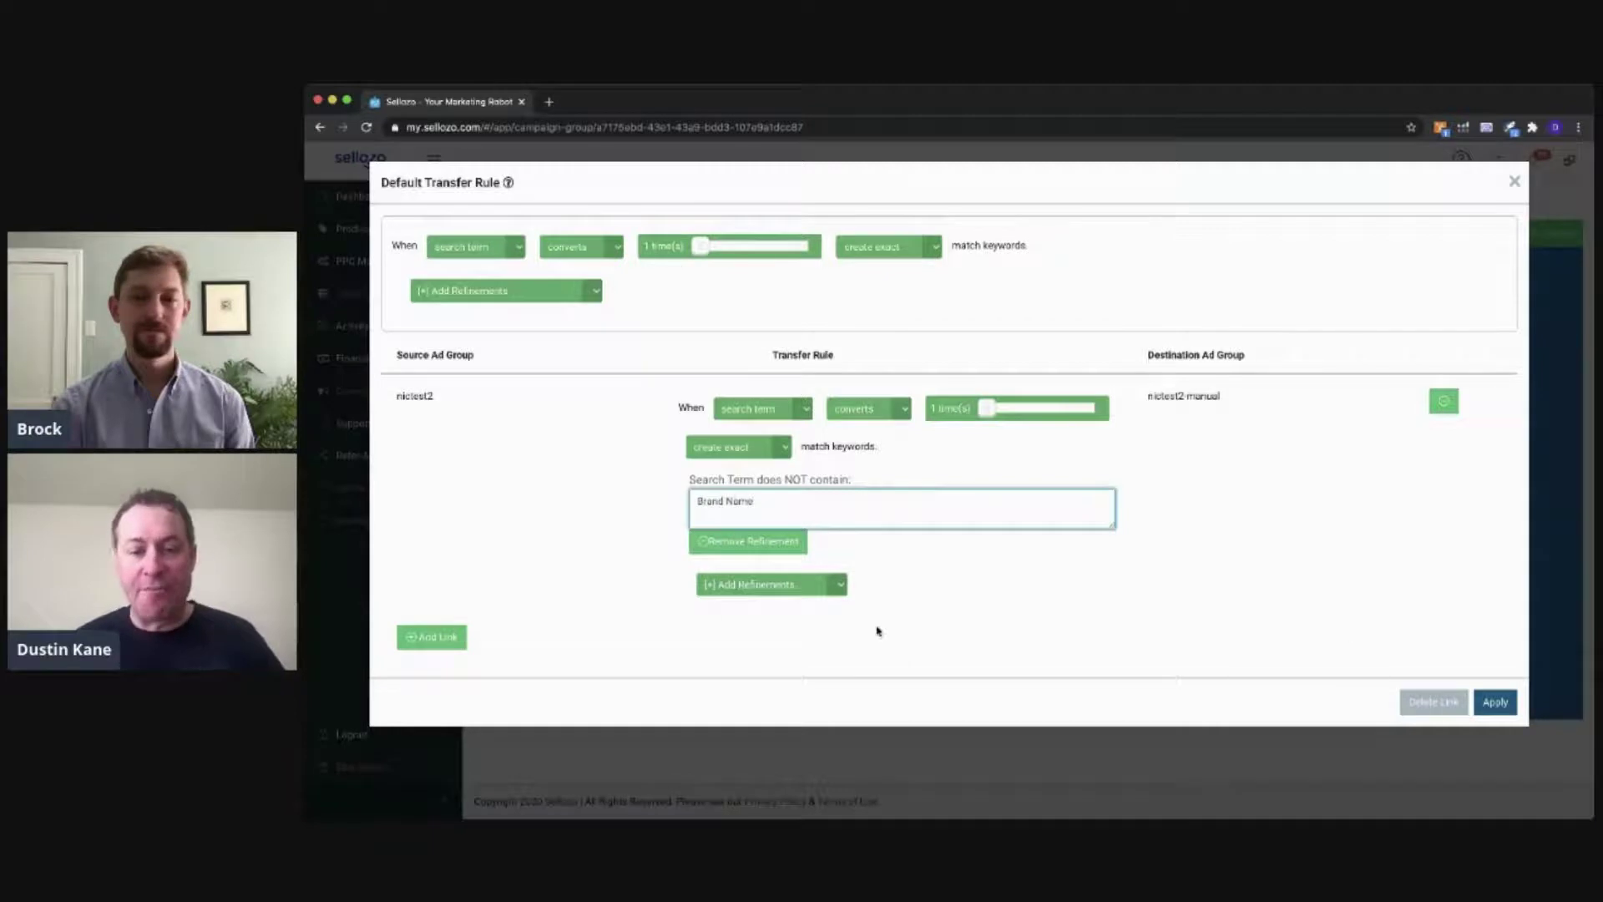
Add another ad group link with nictest2 as its source and apply the transfer rule changes.
left_click(434, 640)
scroll(490, 634, "down", 1)
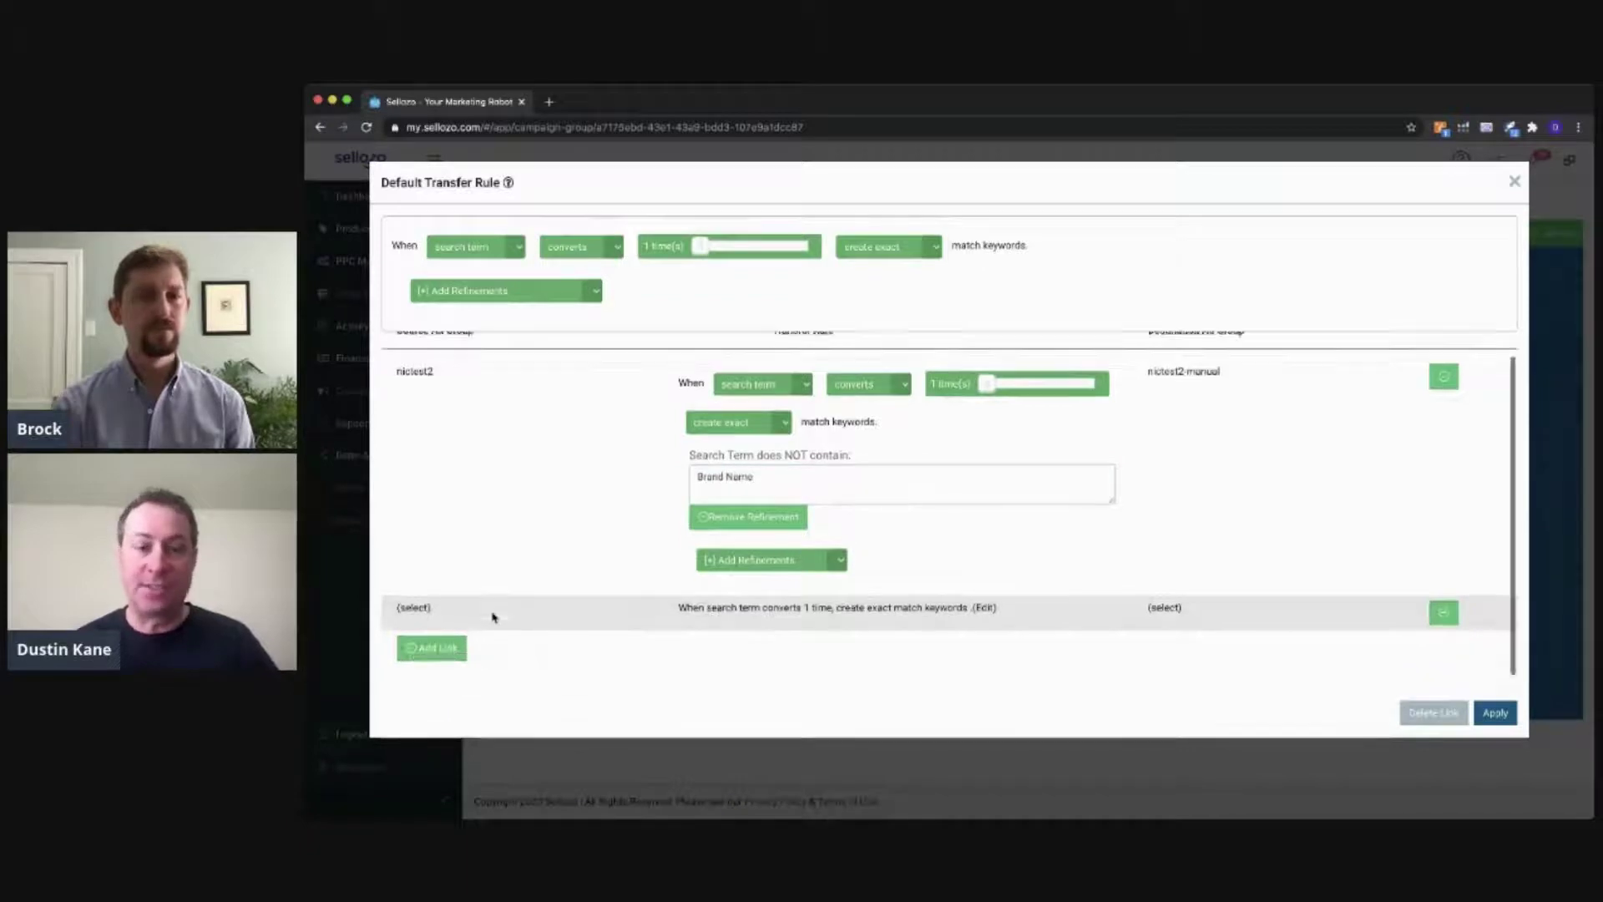
left_click(414, 607)
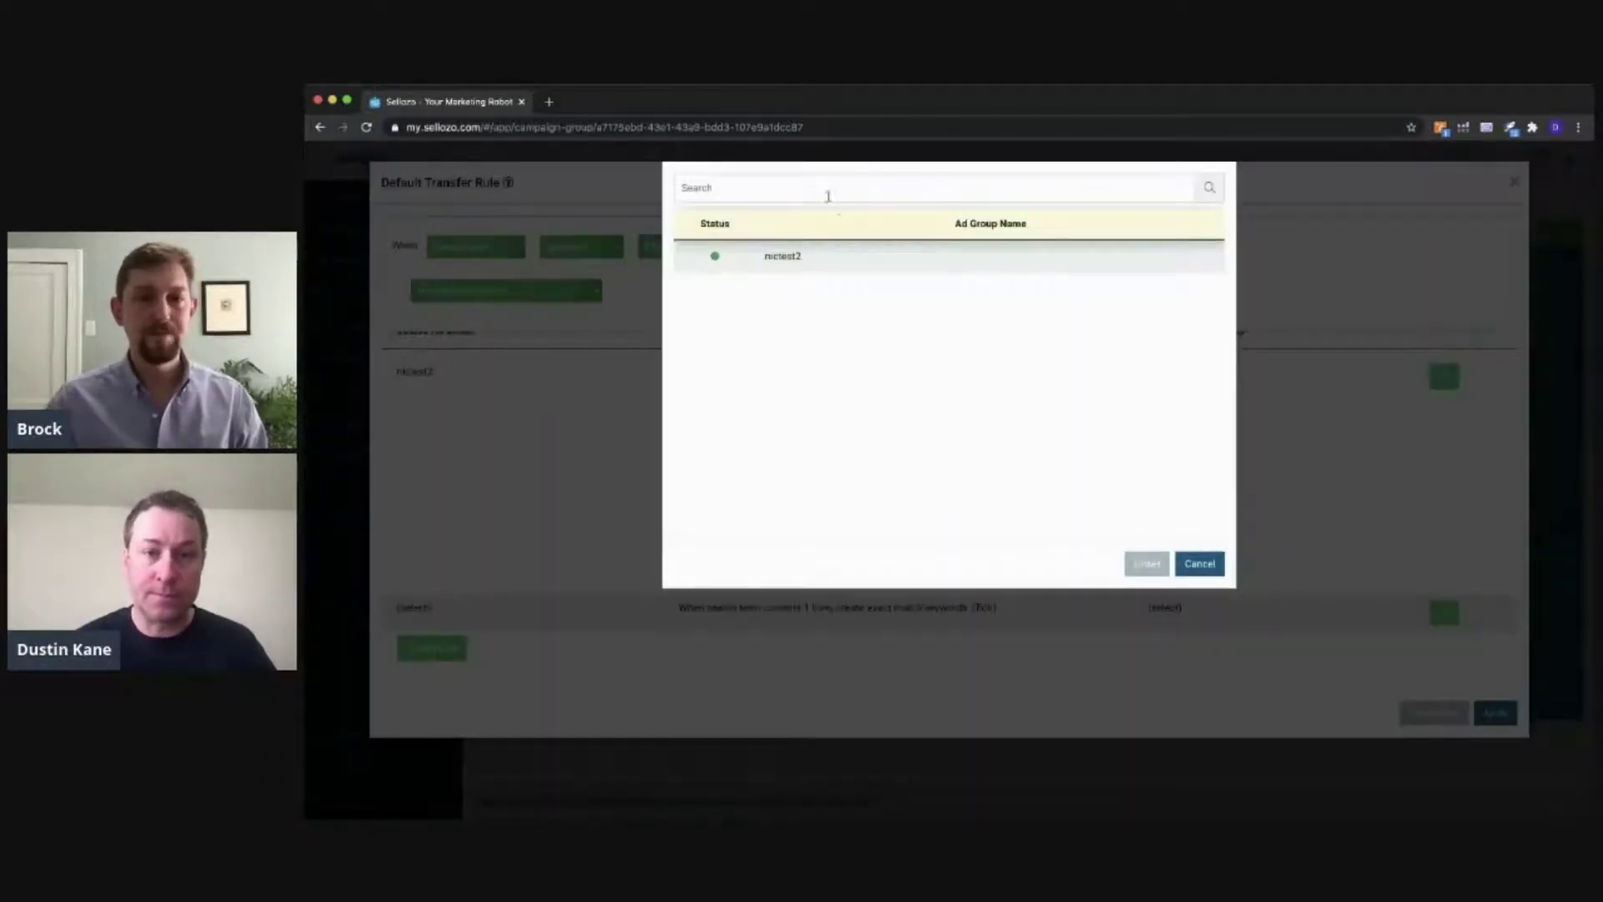
left_click(785, 255)
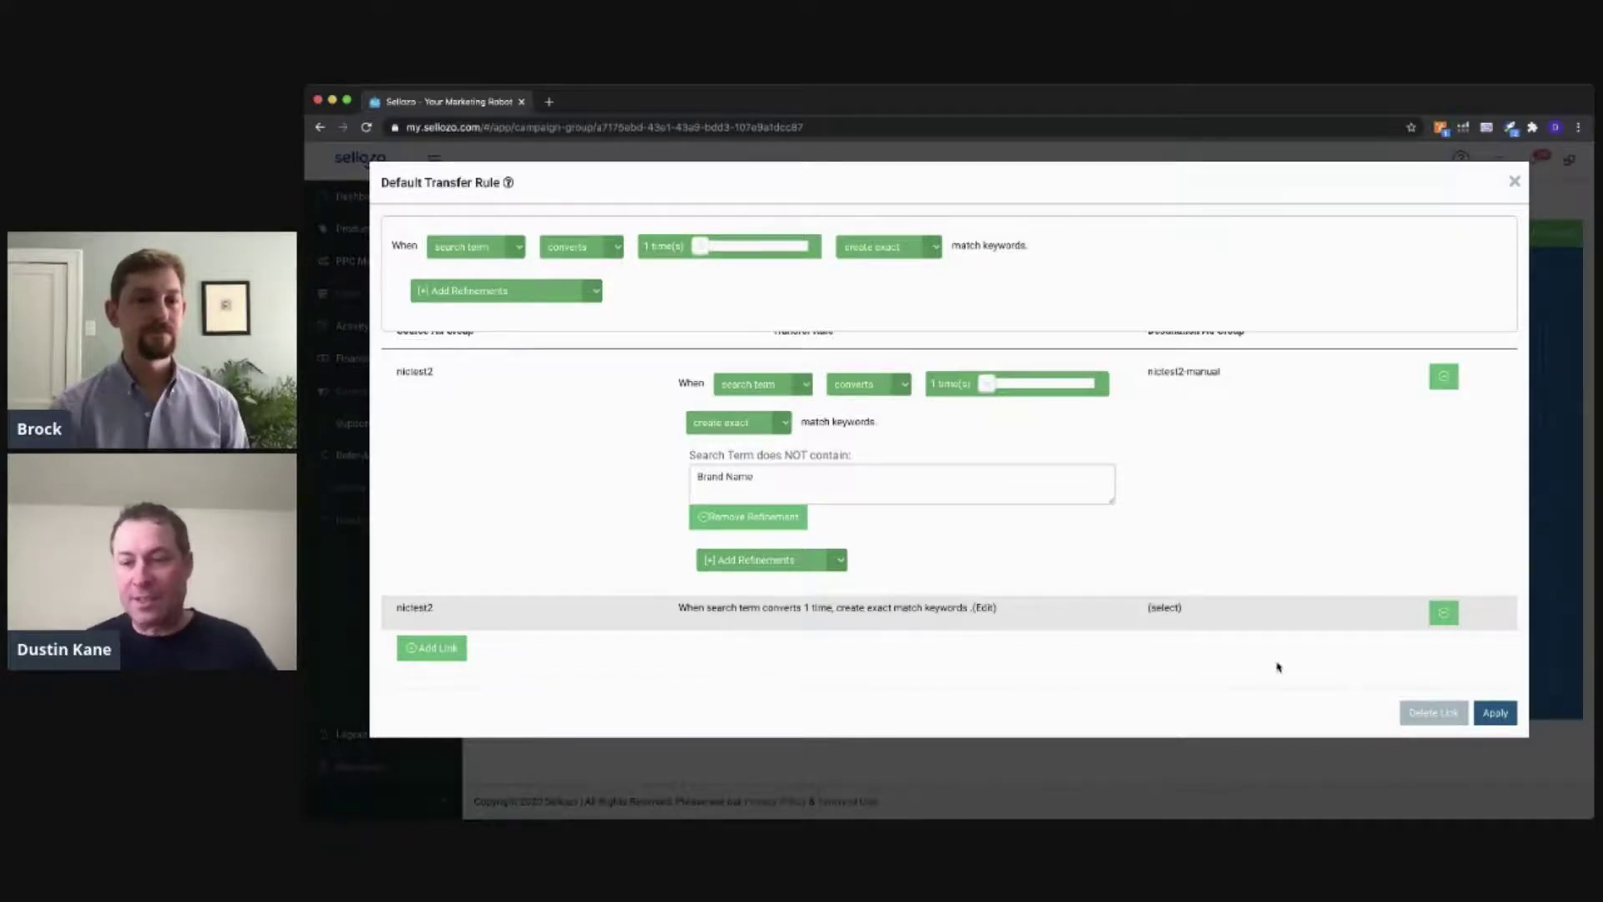
left_click(1497, 714)
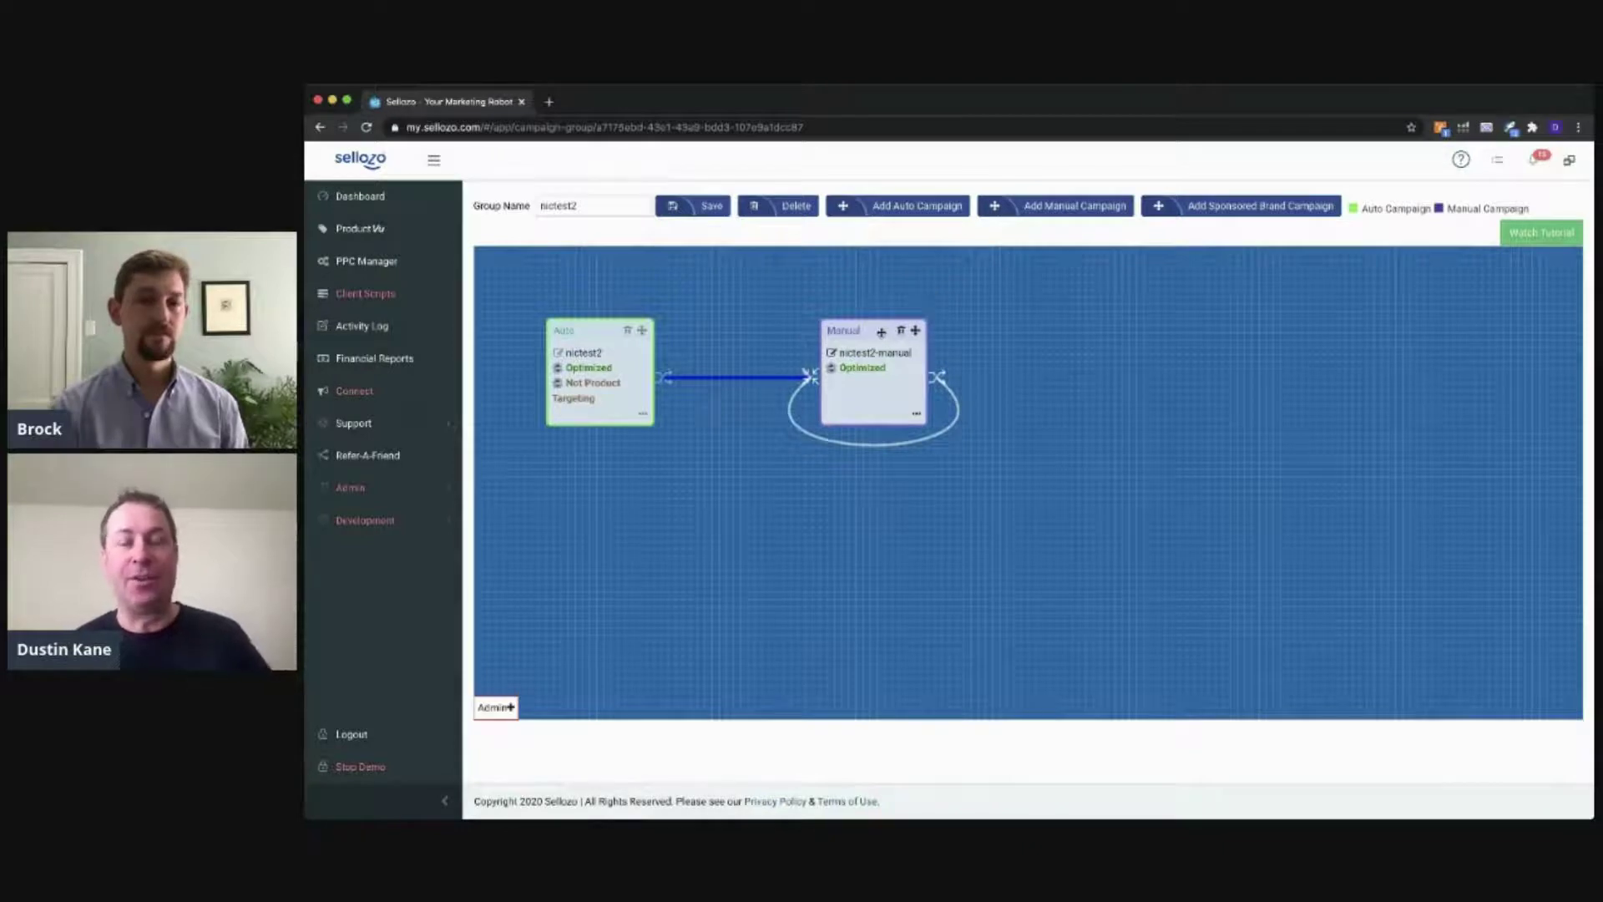
Inspect the transfer rule on the Manual campaign's link to itself, and level its card with the Auto card.
left_click_drag(881, 332, 908, 320)
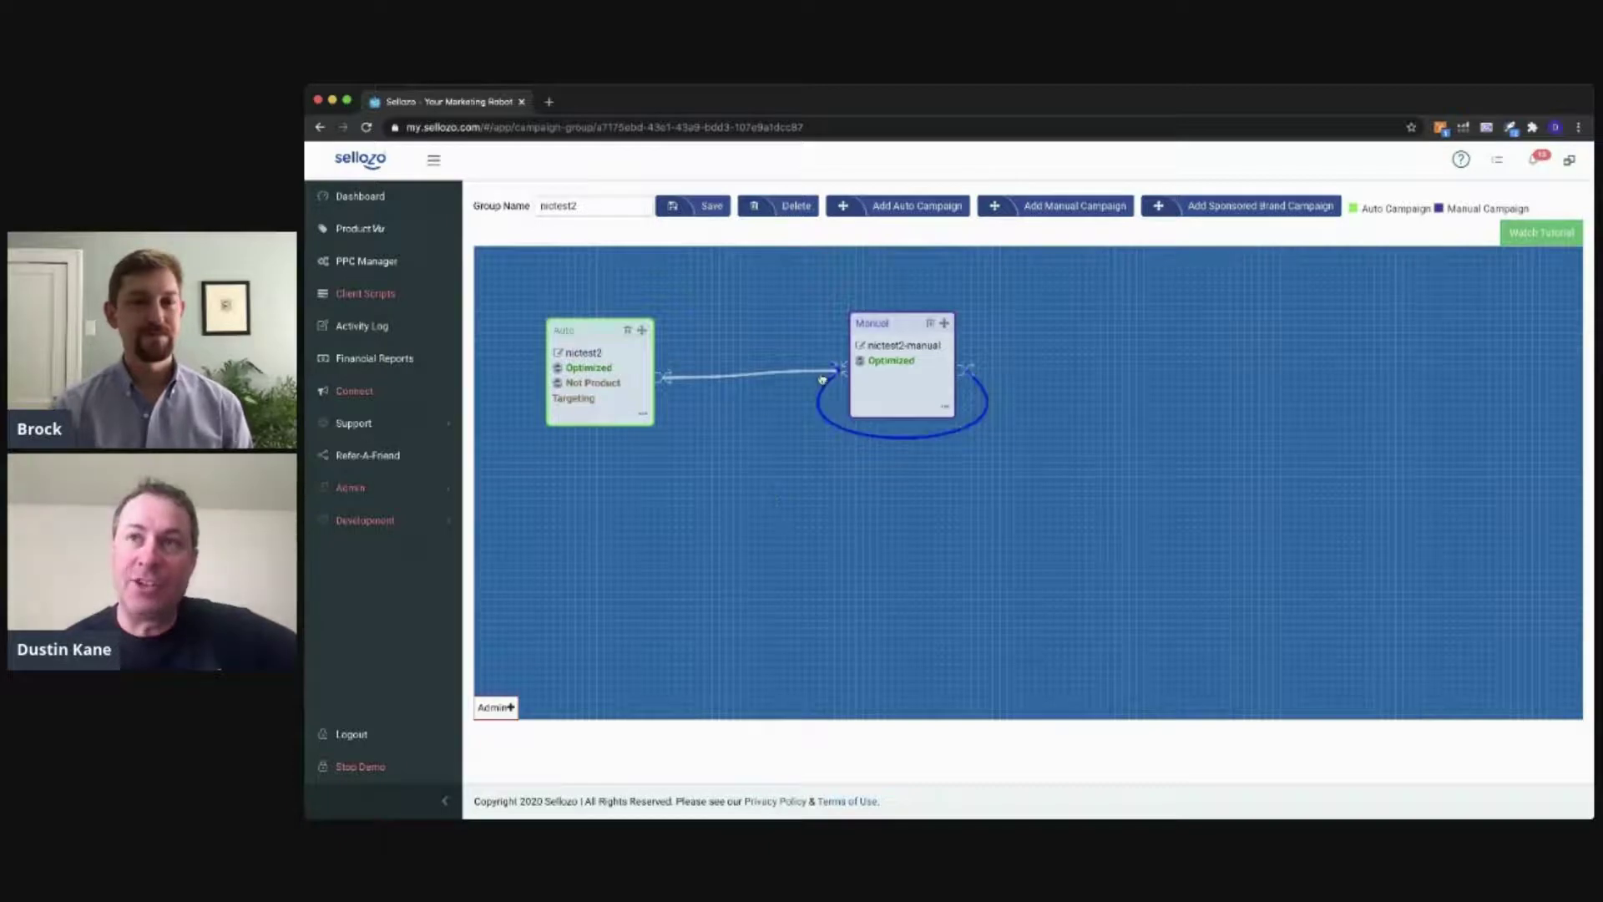
left_click(932, 439)
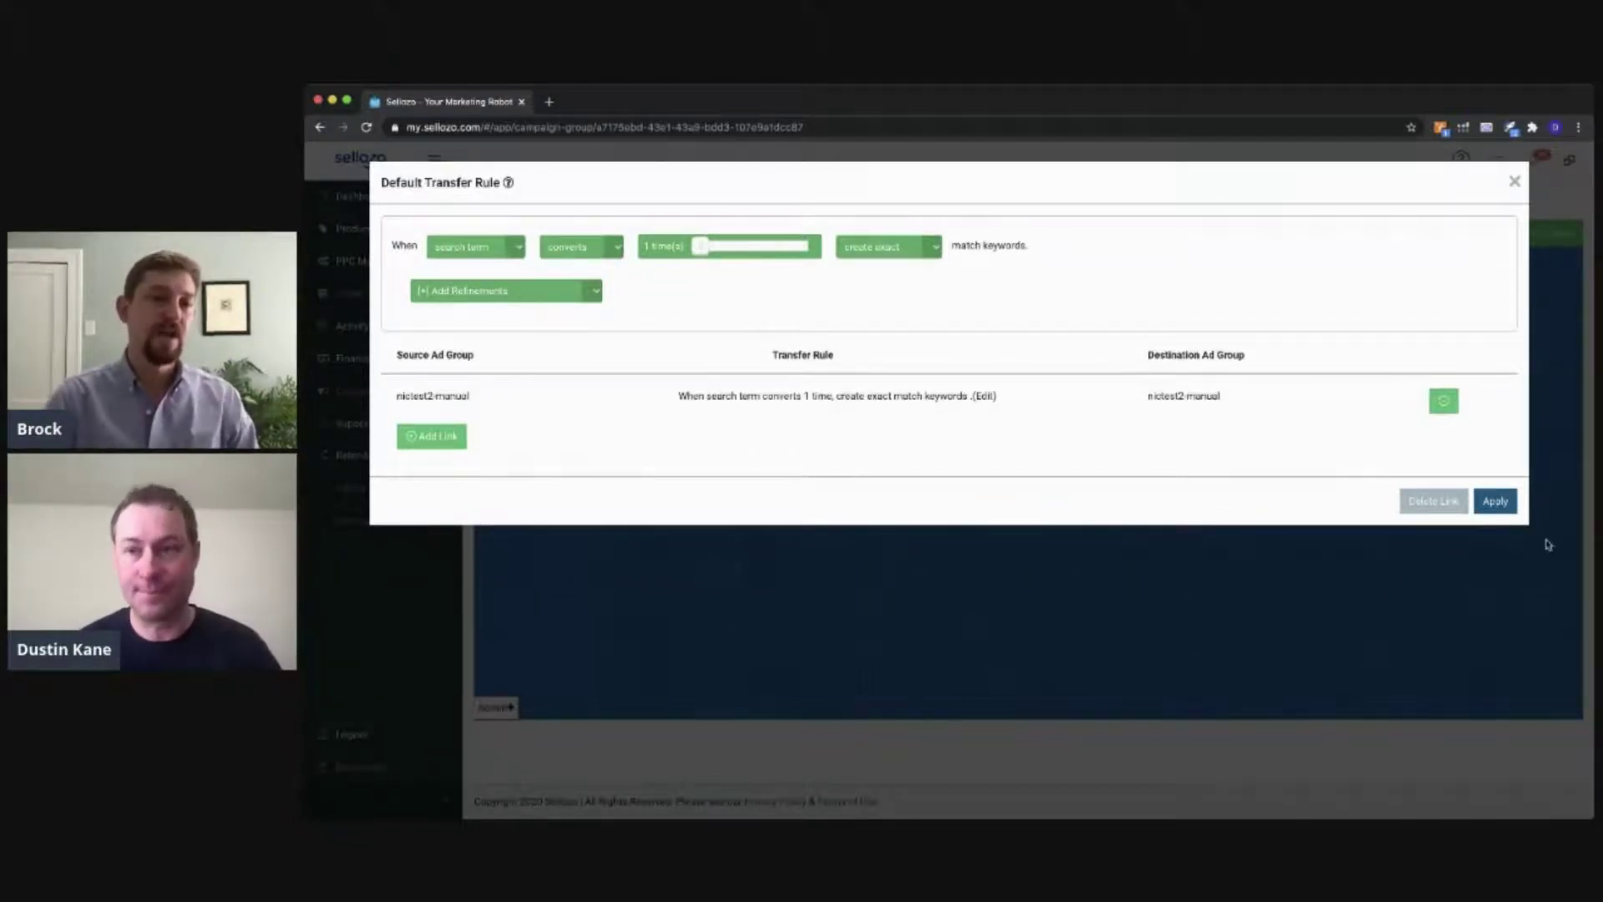
left_click(1515, 184)
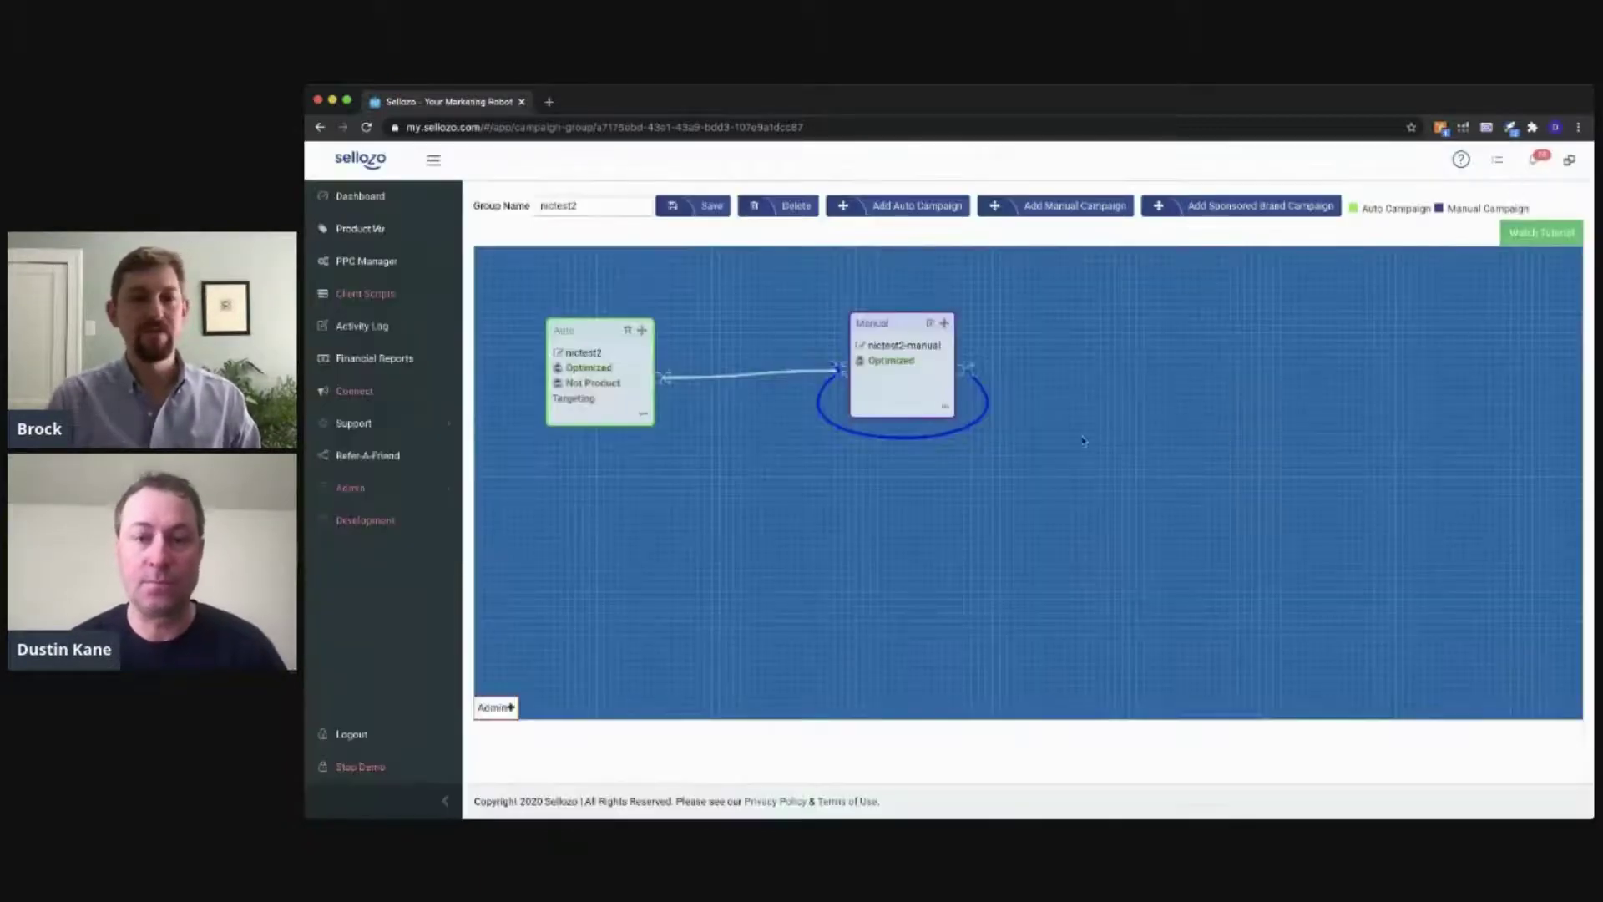
left_click_drag(901, 324, 875, 331)
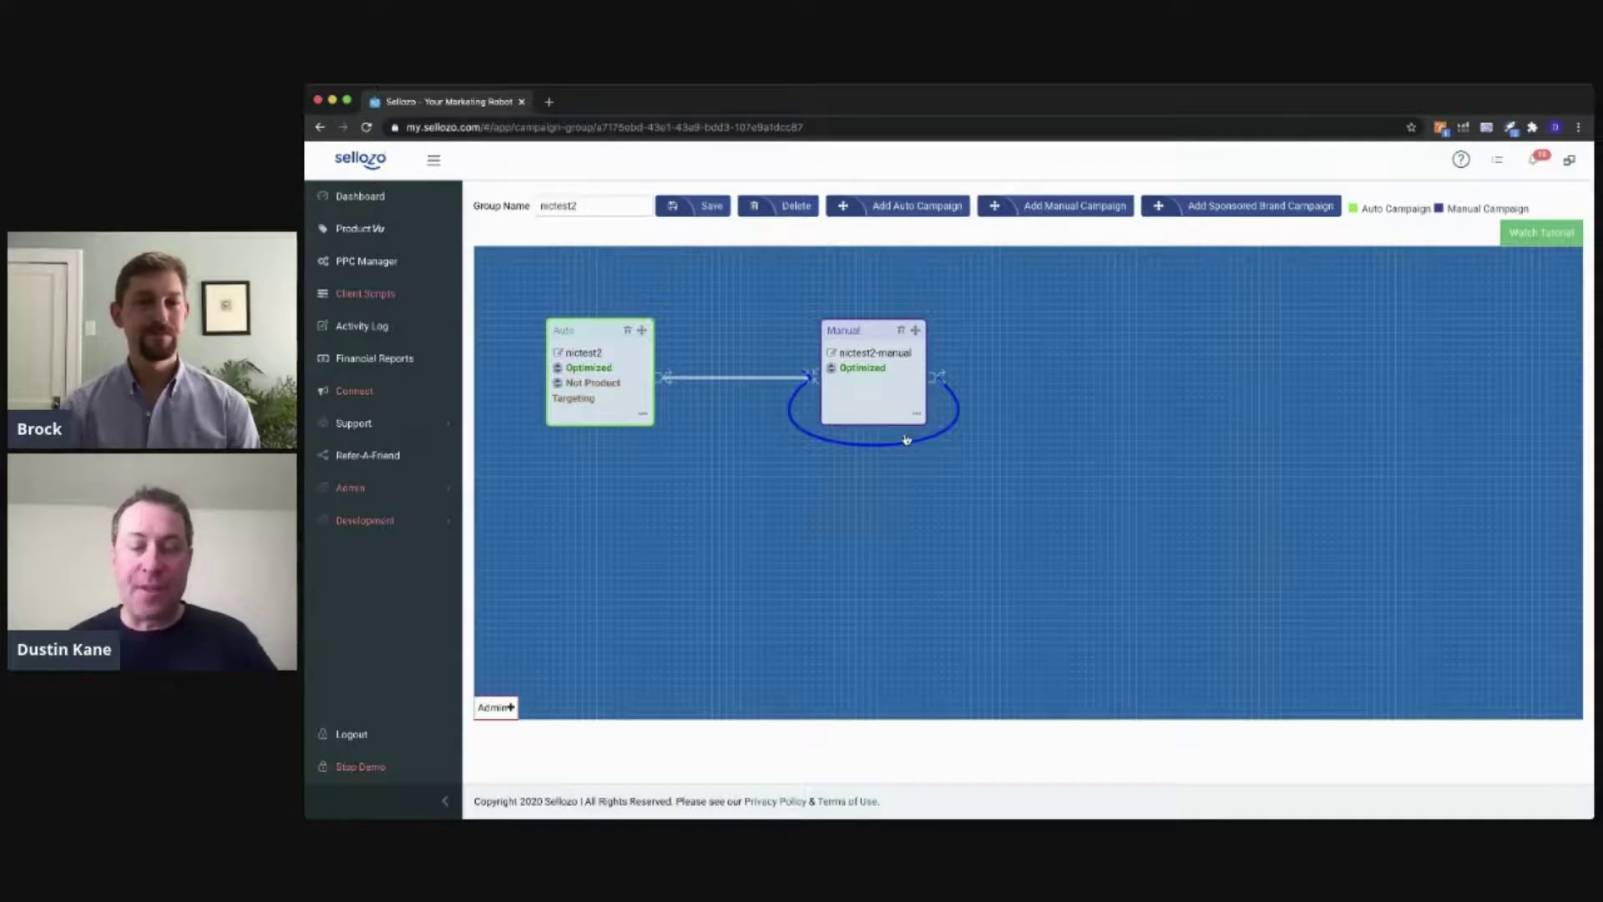
Delete the nictest2-manual campaign from the group and shift the Auto campaign card slightly on the canvas.
left_click(902, 331)
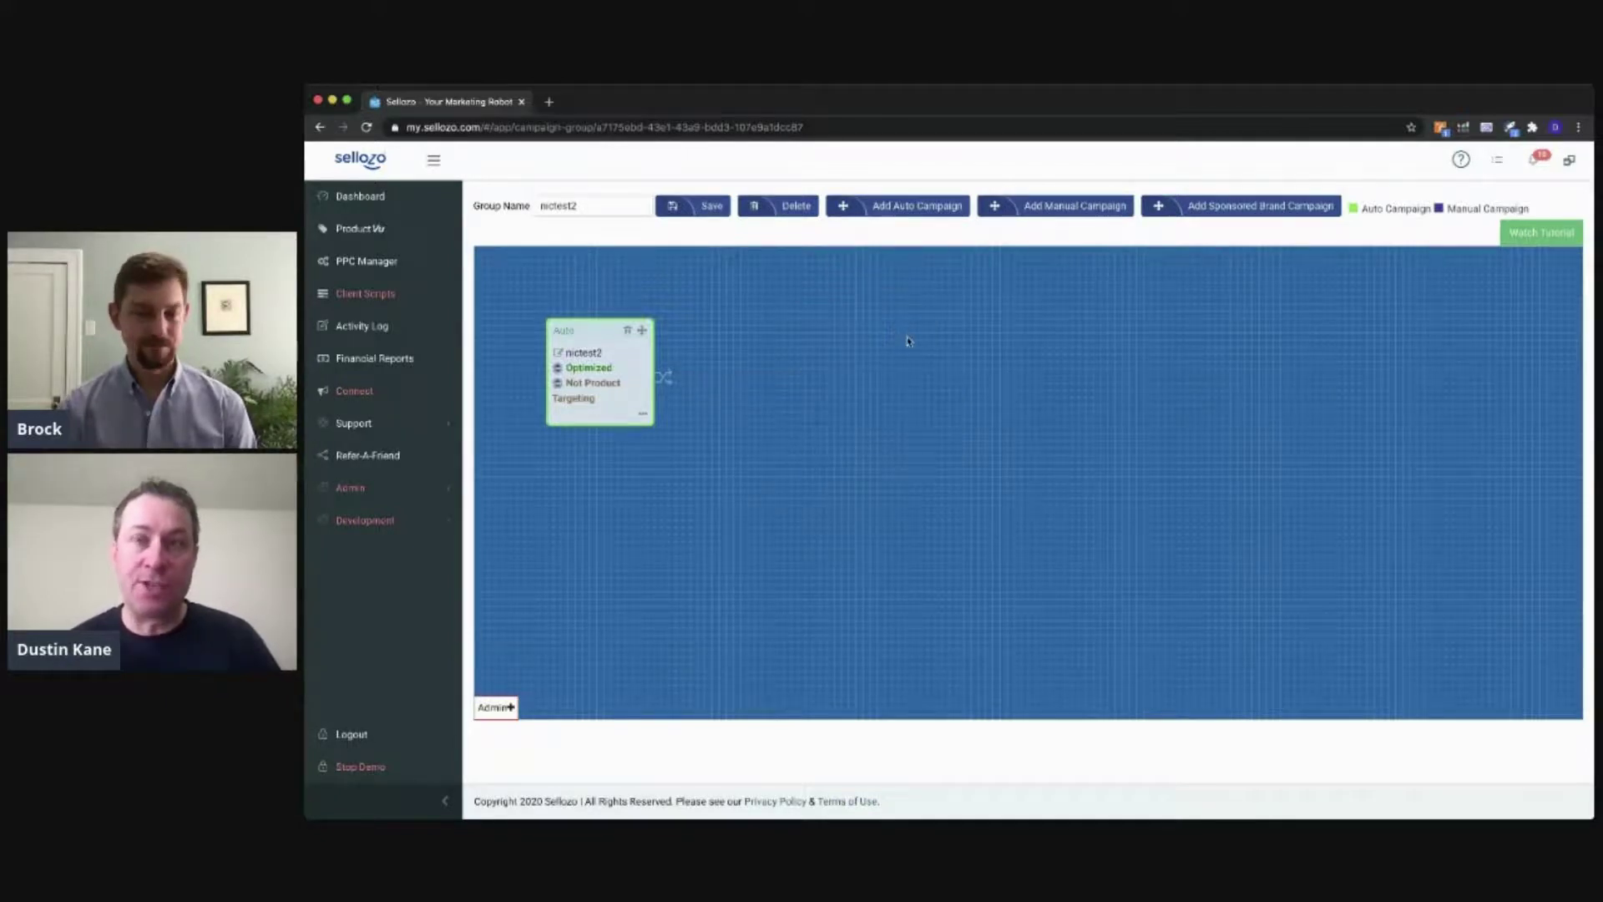
left_click_drag(596, 324, 632, 331)
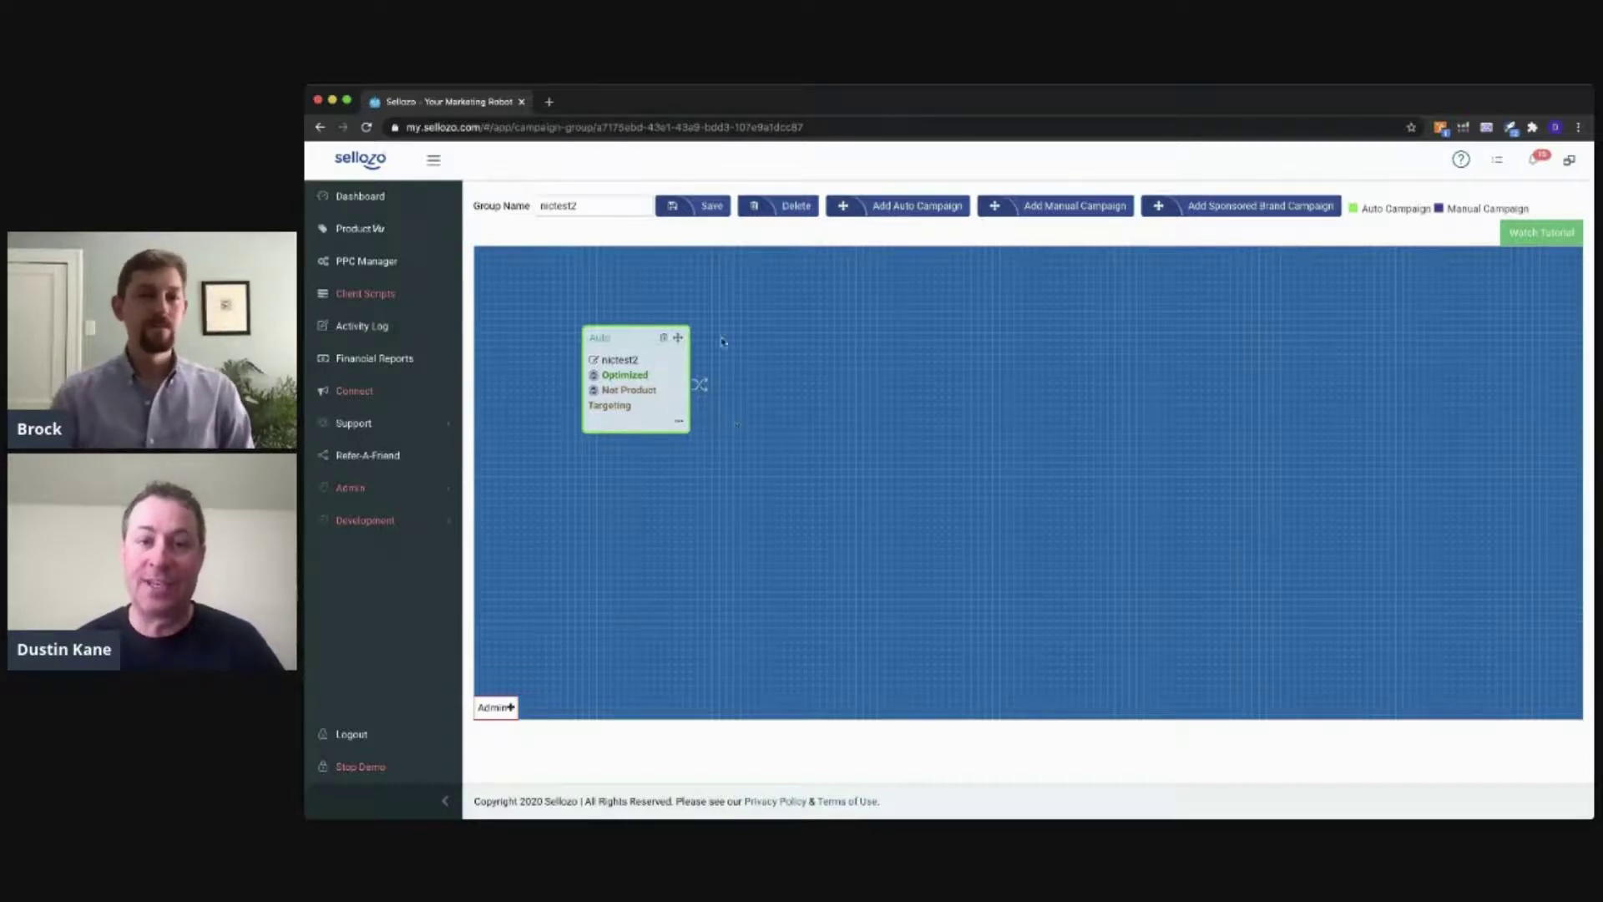
Add four blank manual campaigns, spacing three in a row beside the Auto campaign and leaving the fourth below them.
left_click(1076, 208)
left_click(1069, 210)
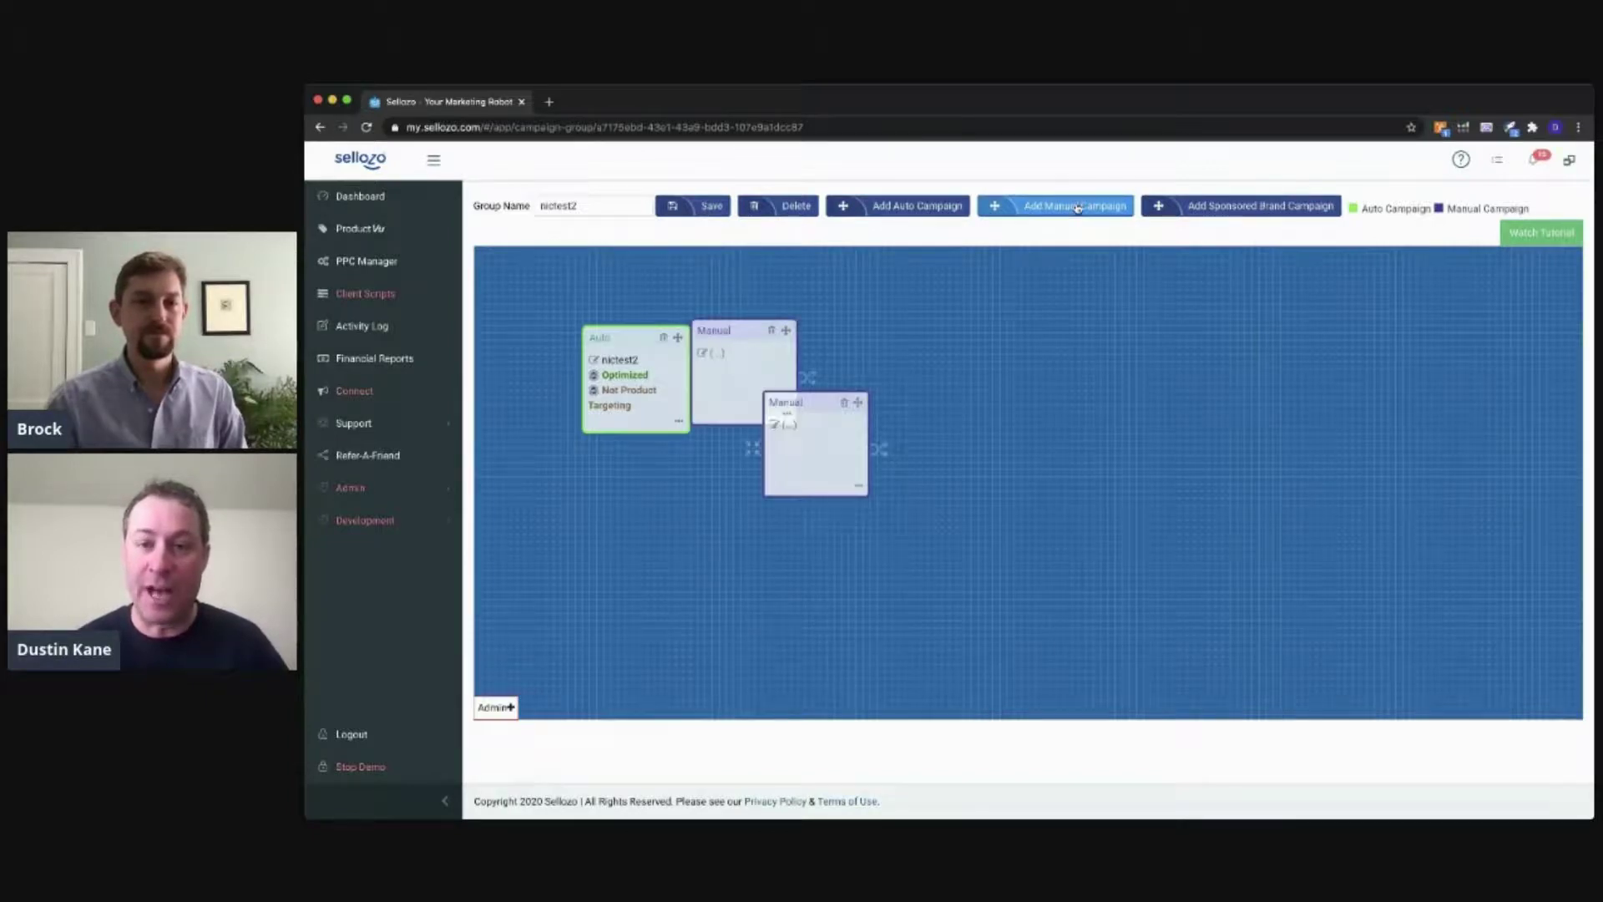
left_click(1066, 216)
left_click_drag(883, 471, 1224, 362)
left_click_drag(824, 404, 995, 360)
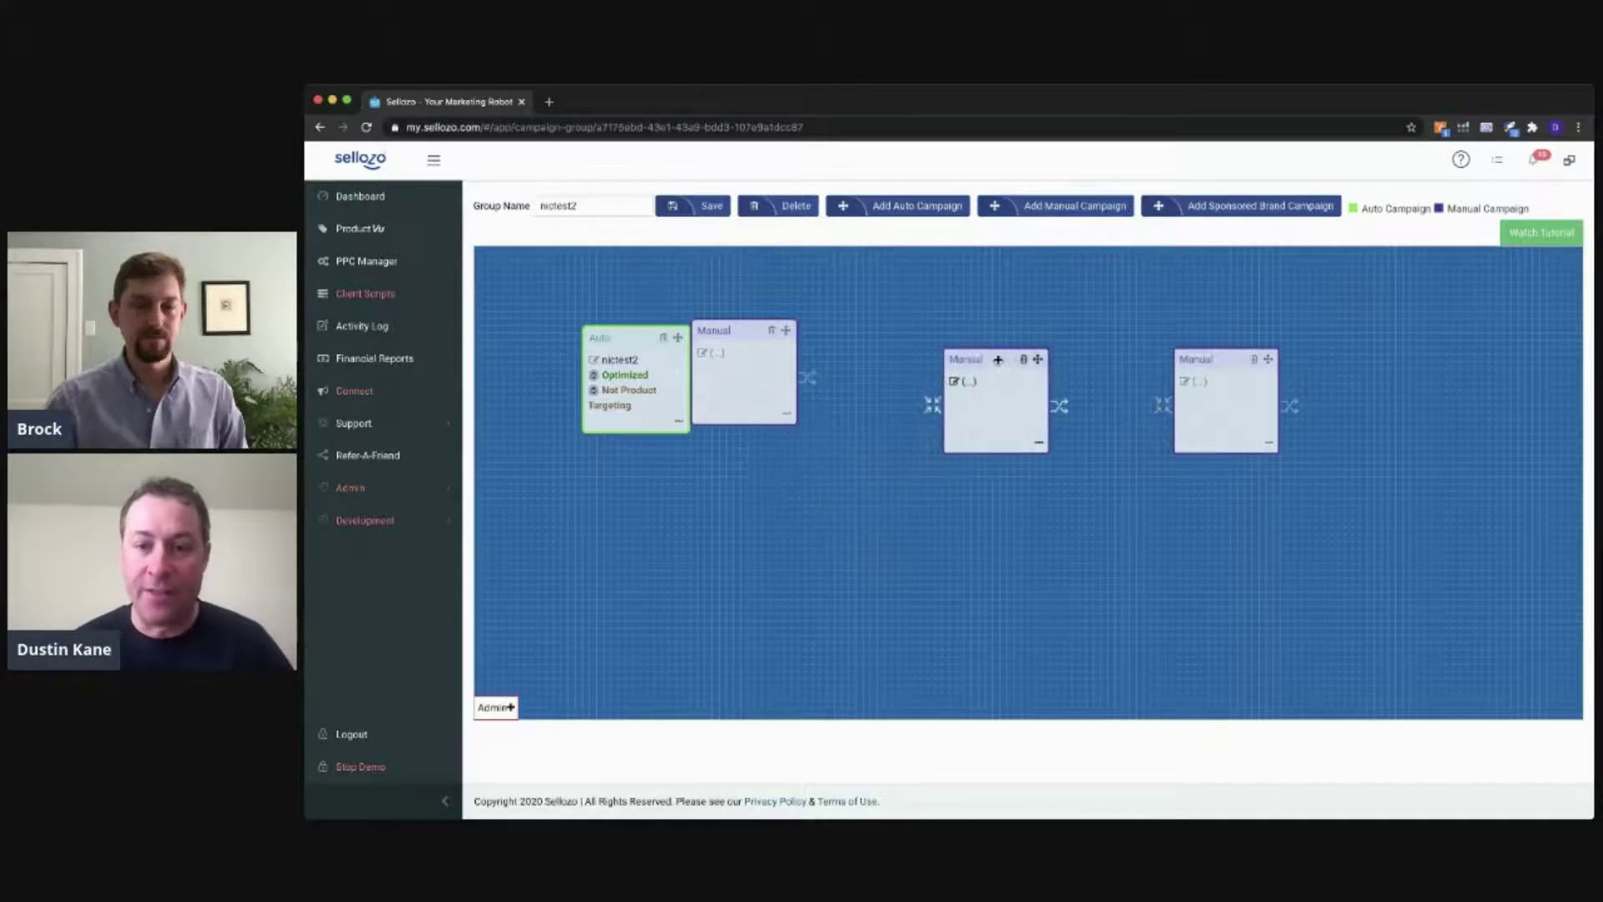
left_click_drag(767, 342, 819, 349)
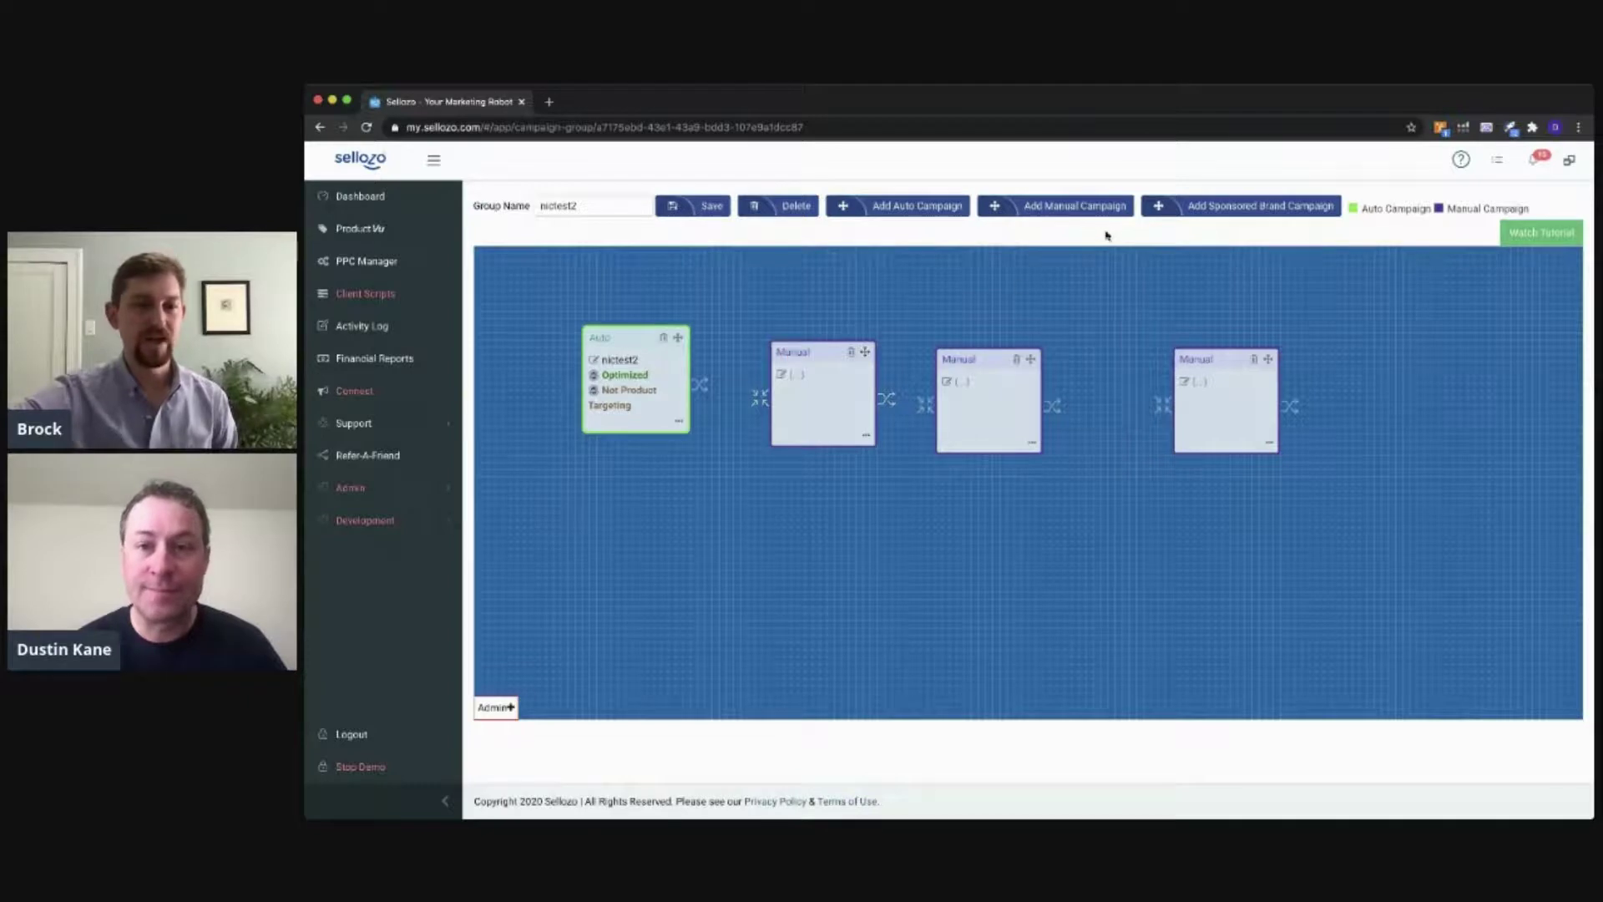
left_click(1080, 209)
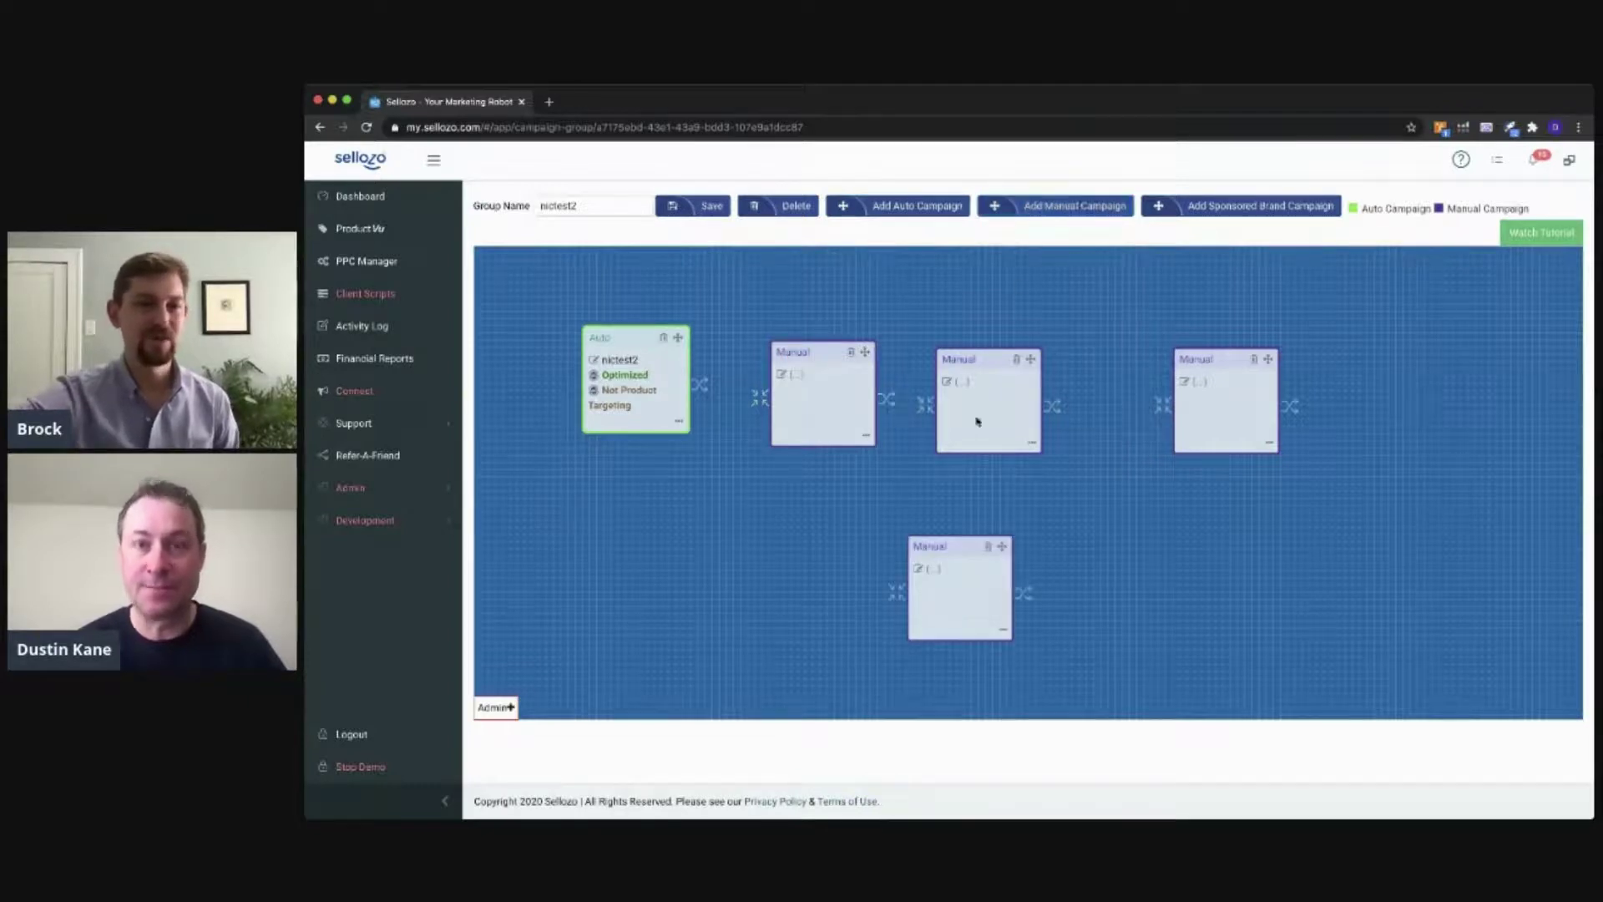
Align the three manual campaign cards in a row with the Auto card, place the fourth beneath the first, and widen the gap after Auto.
left_click_drag(961, 545, 802, 531)
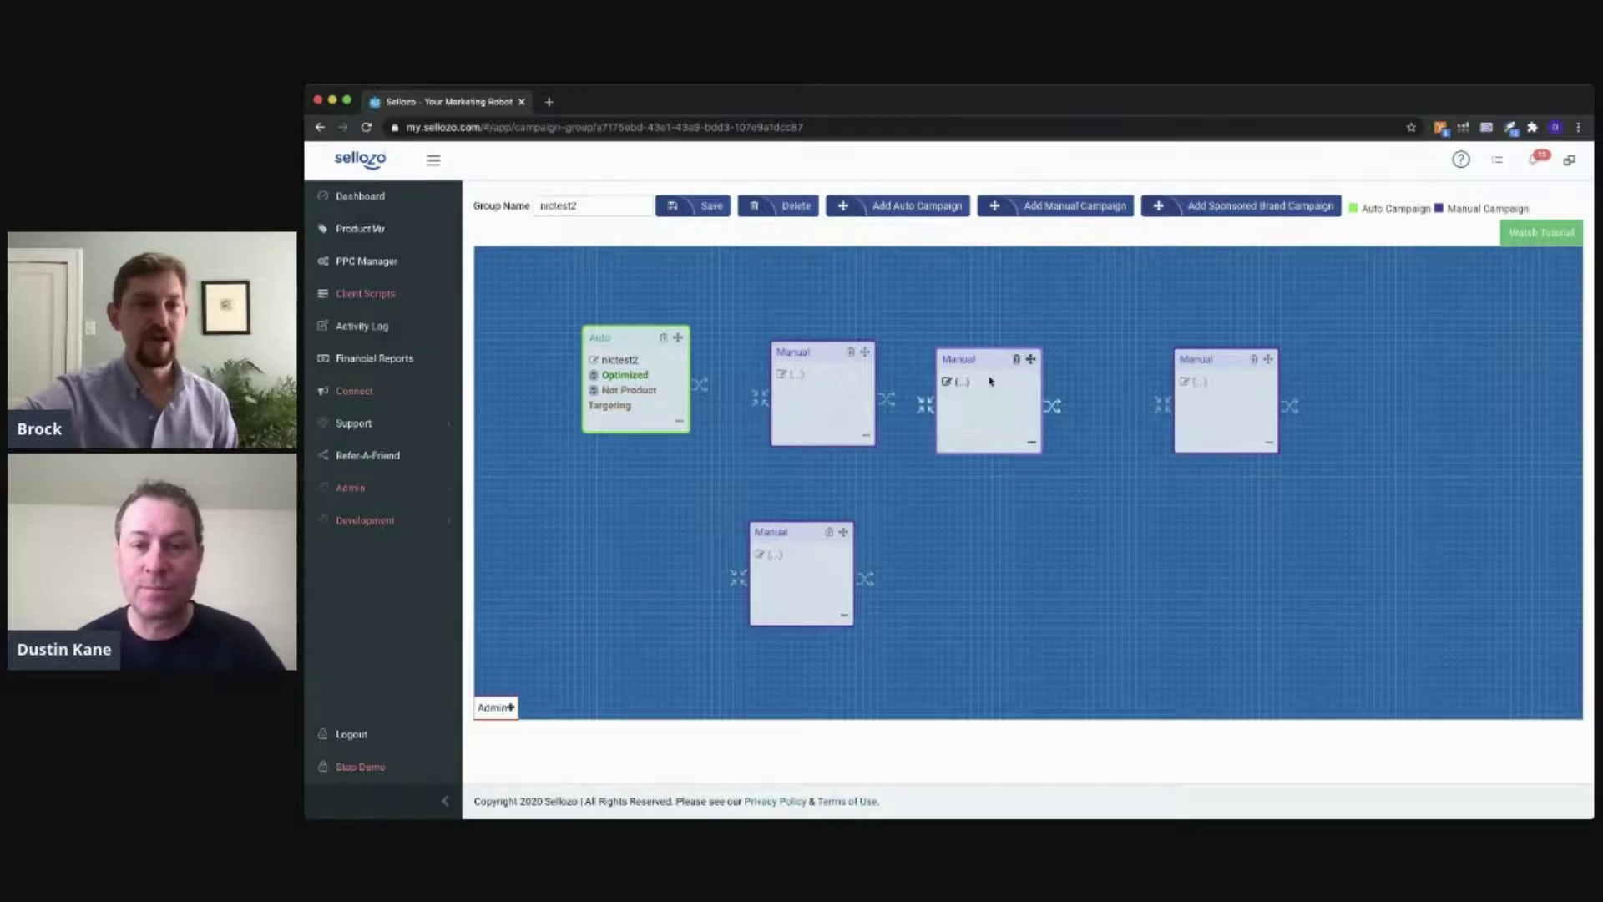
left_click_drag(992, 357, 1009, 351)
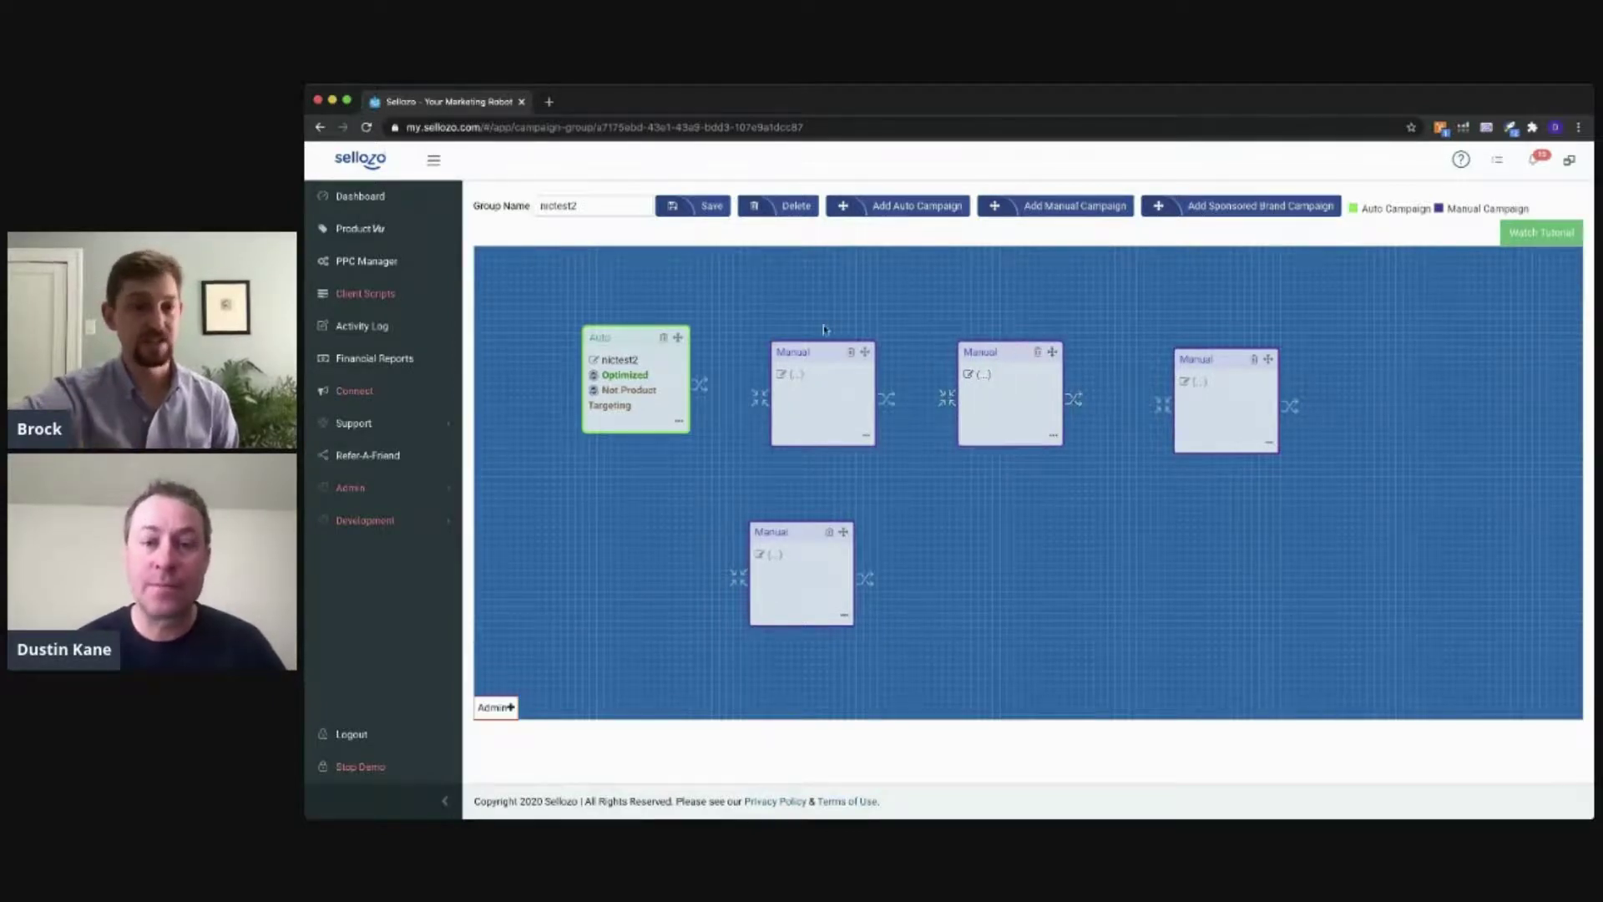
left_click_drag(825, 349, 824, 334)
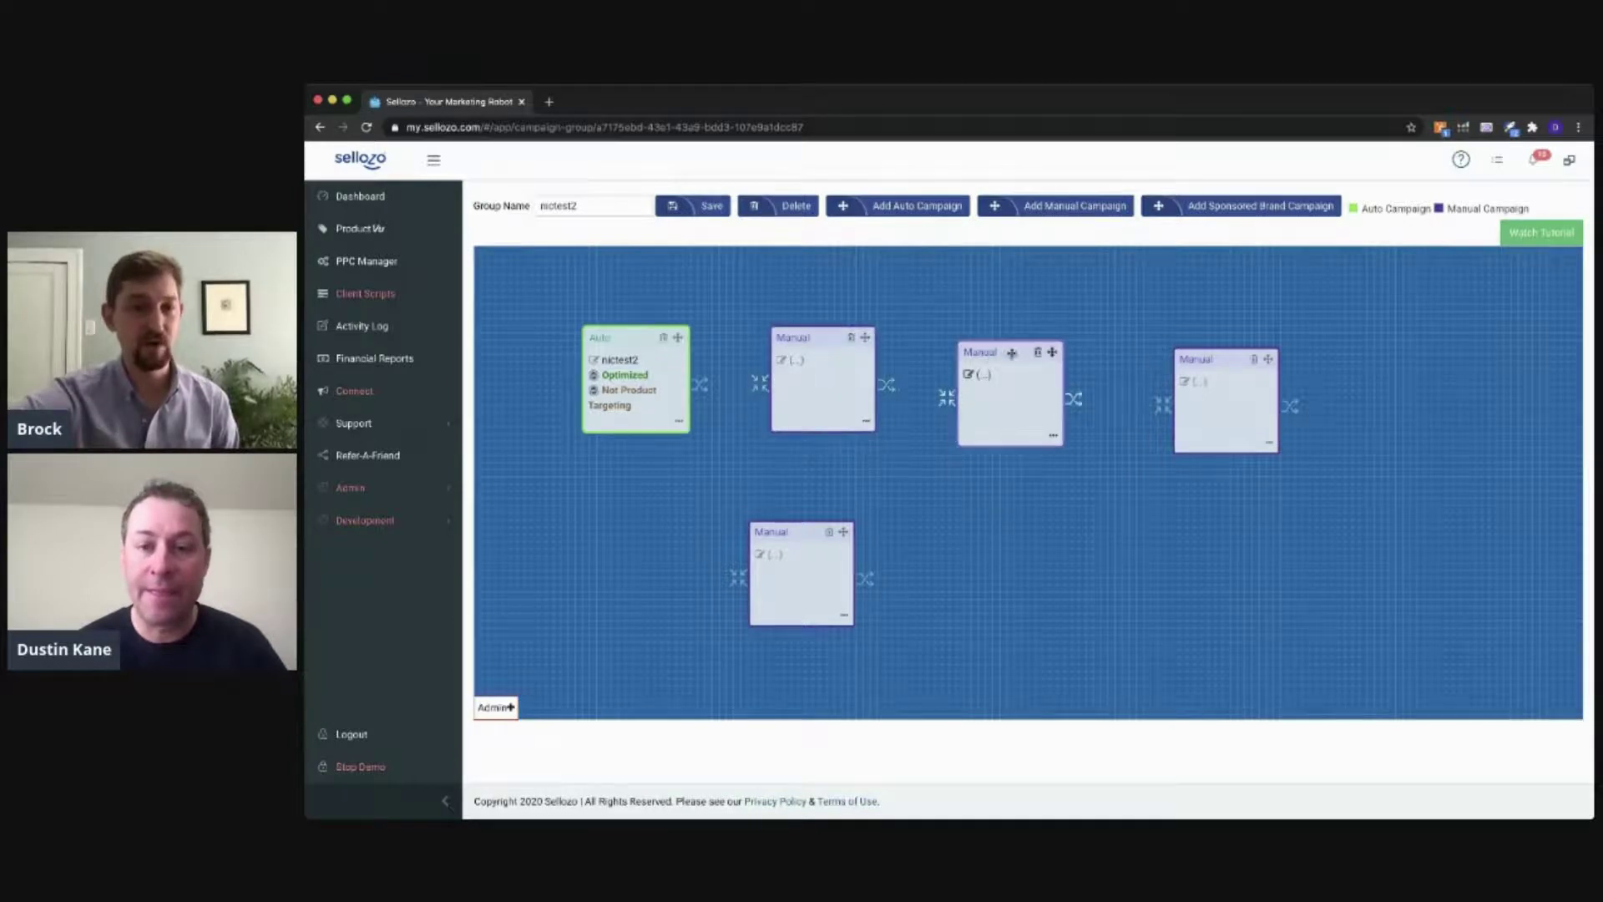
left_click_drag(1010, 355, 1017, 340)
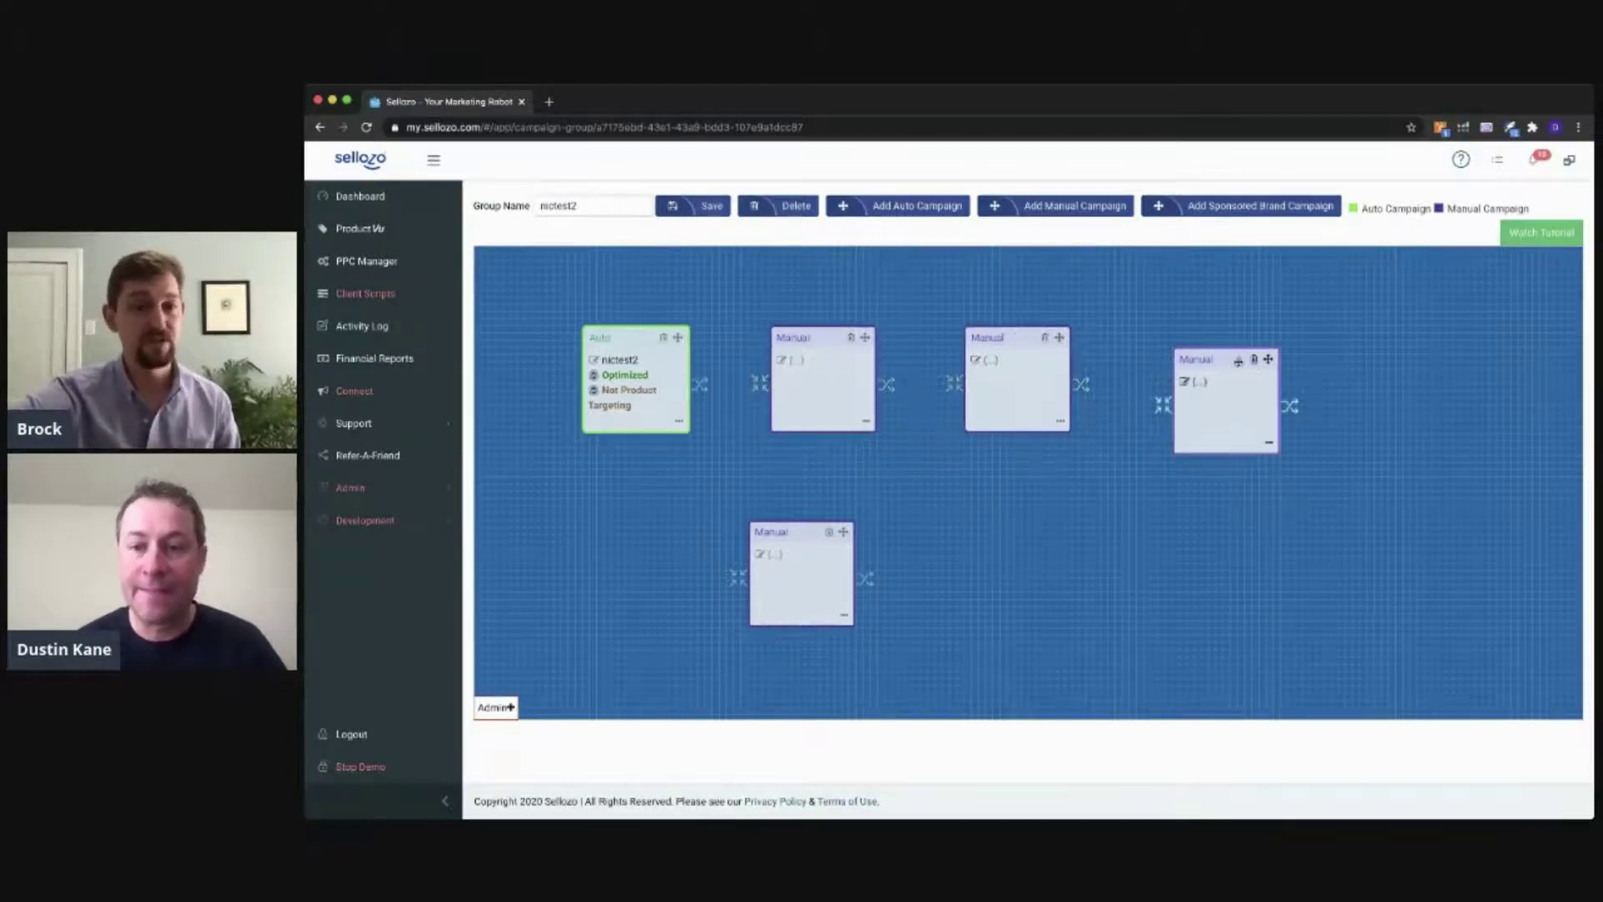
left_click_drag(1234, 354, 1233, 332)
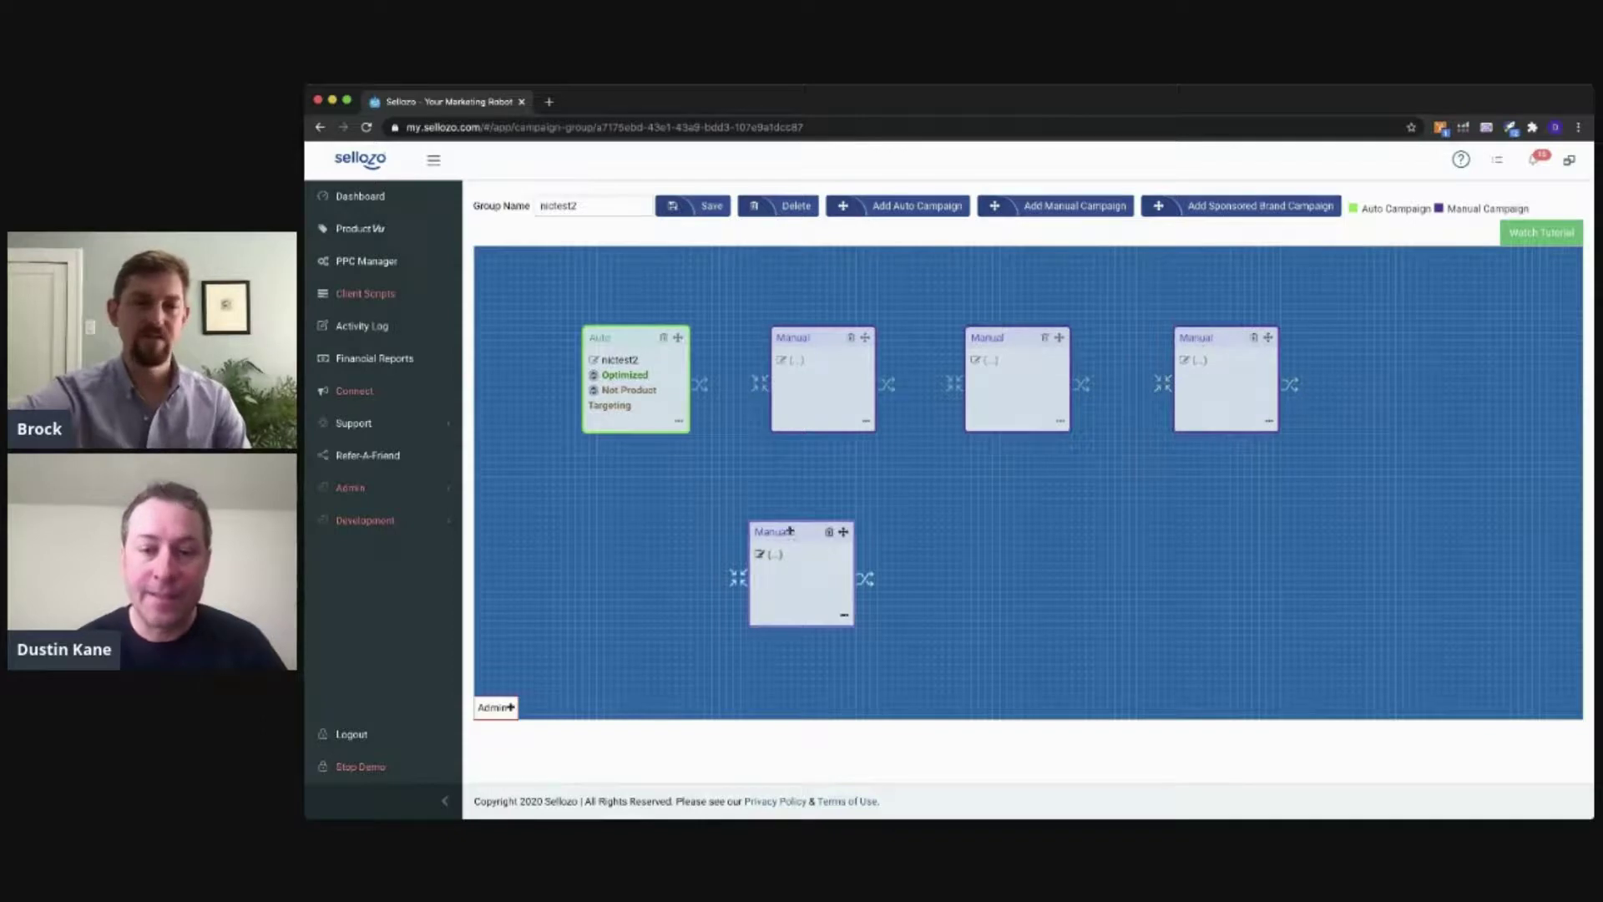
left_click_drag(798, 532, 819, 532)
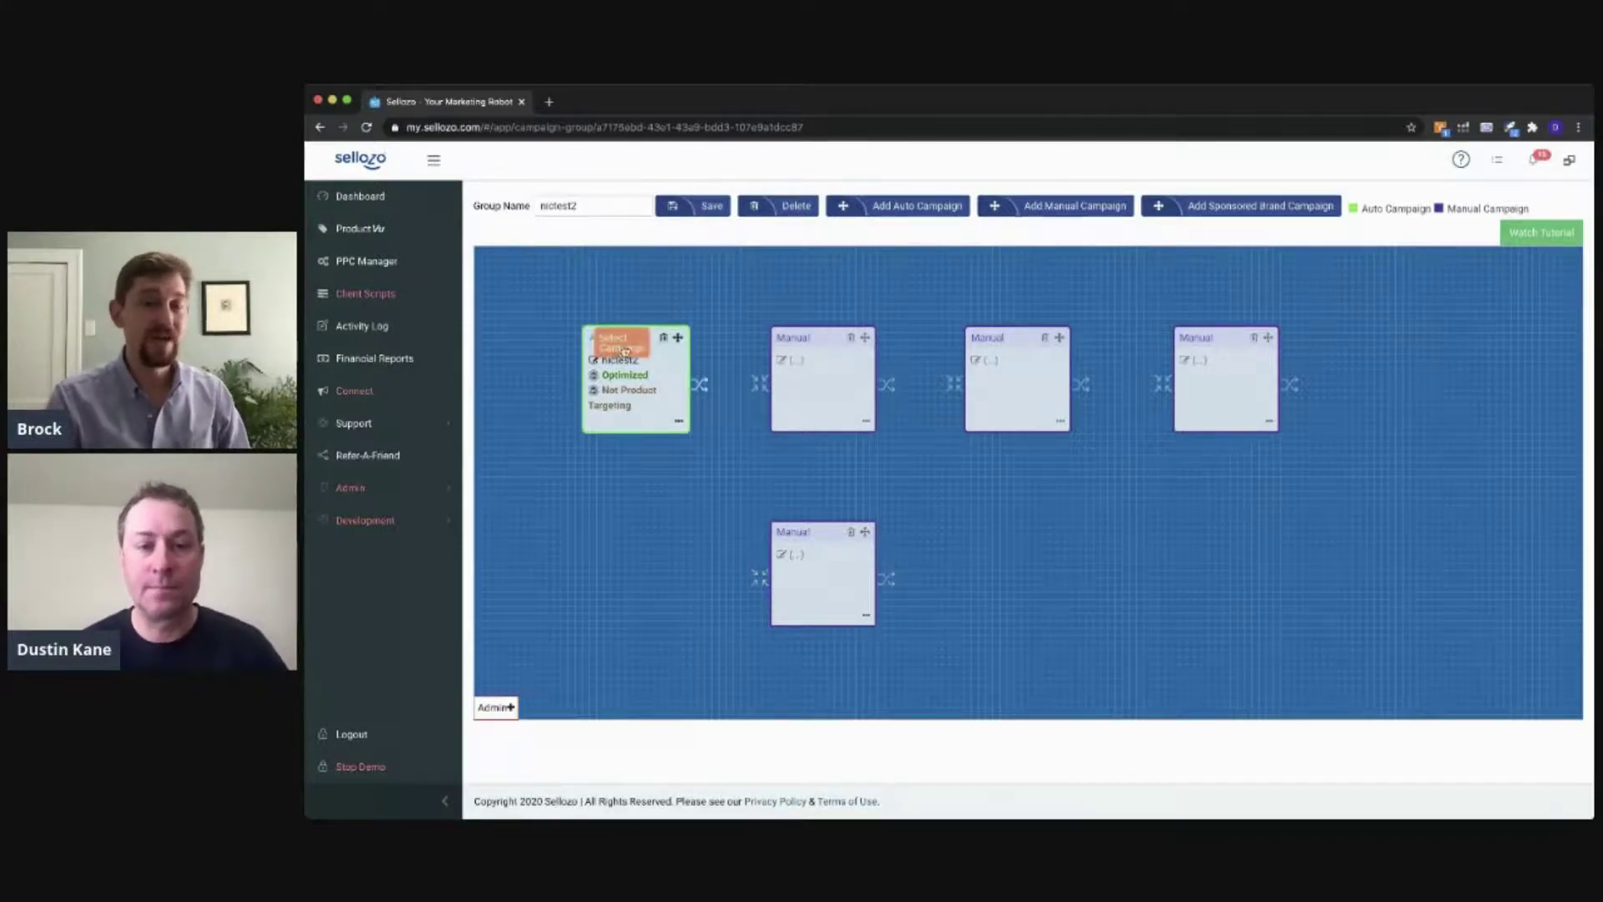
left_click_drag(631, 334, 596, 335)
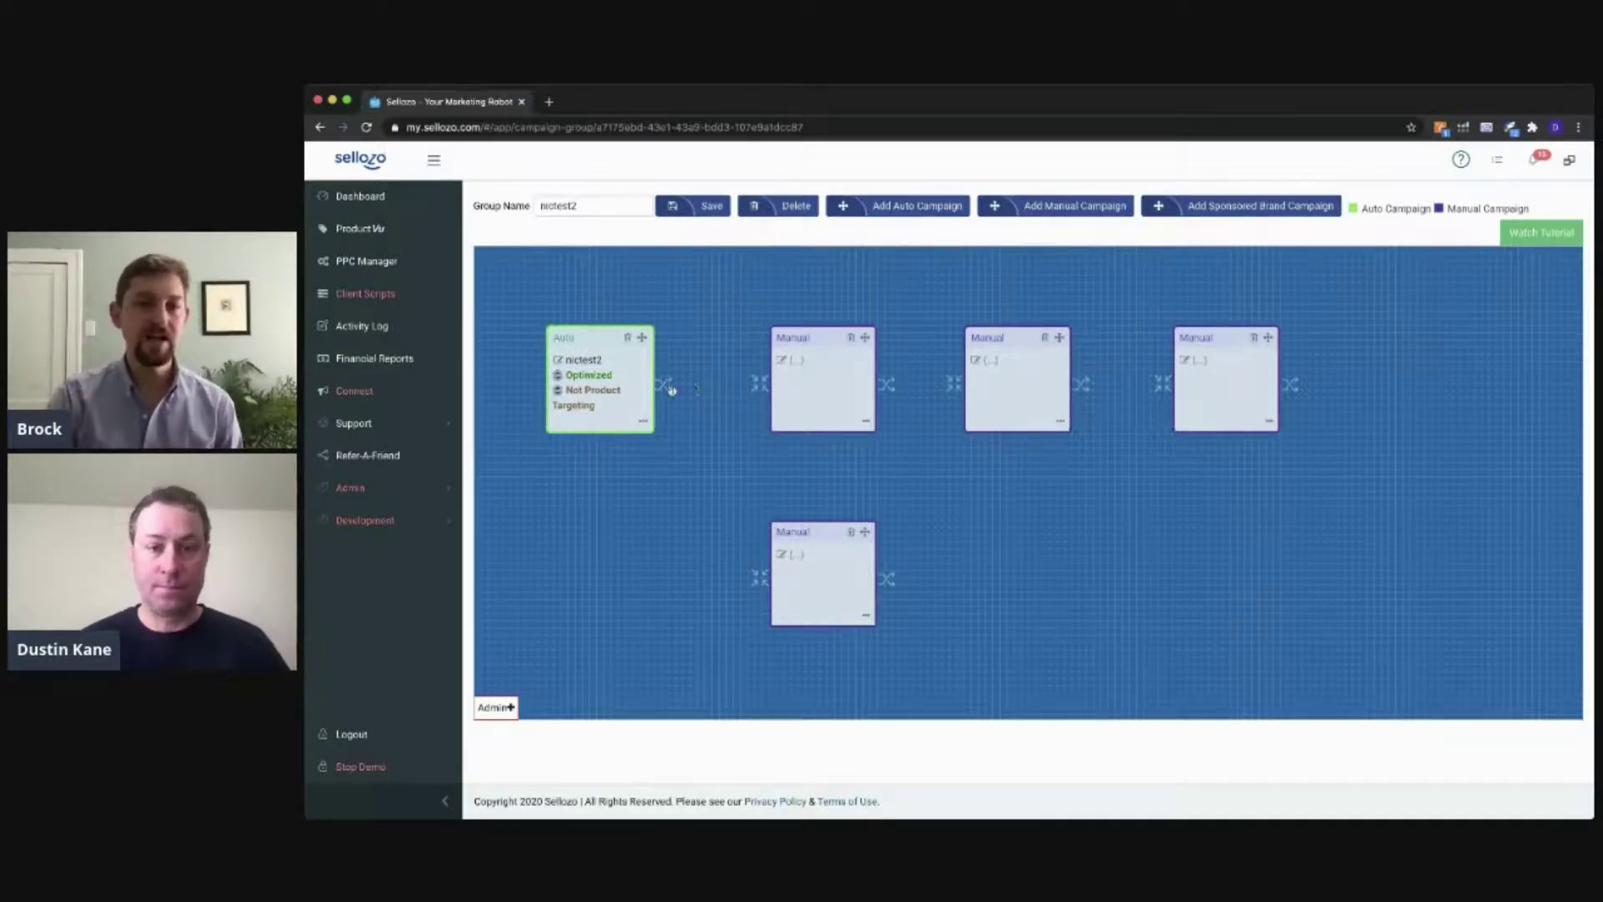
Assign the first, second and third listed campaigns to the manual cards in the row, and the fifth listed campaign to the lower card.
left_click(782, 361)
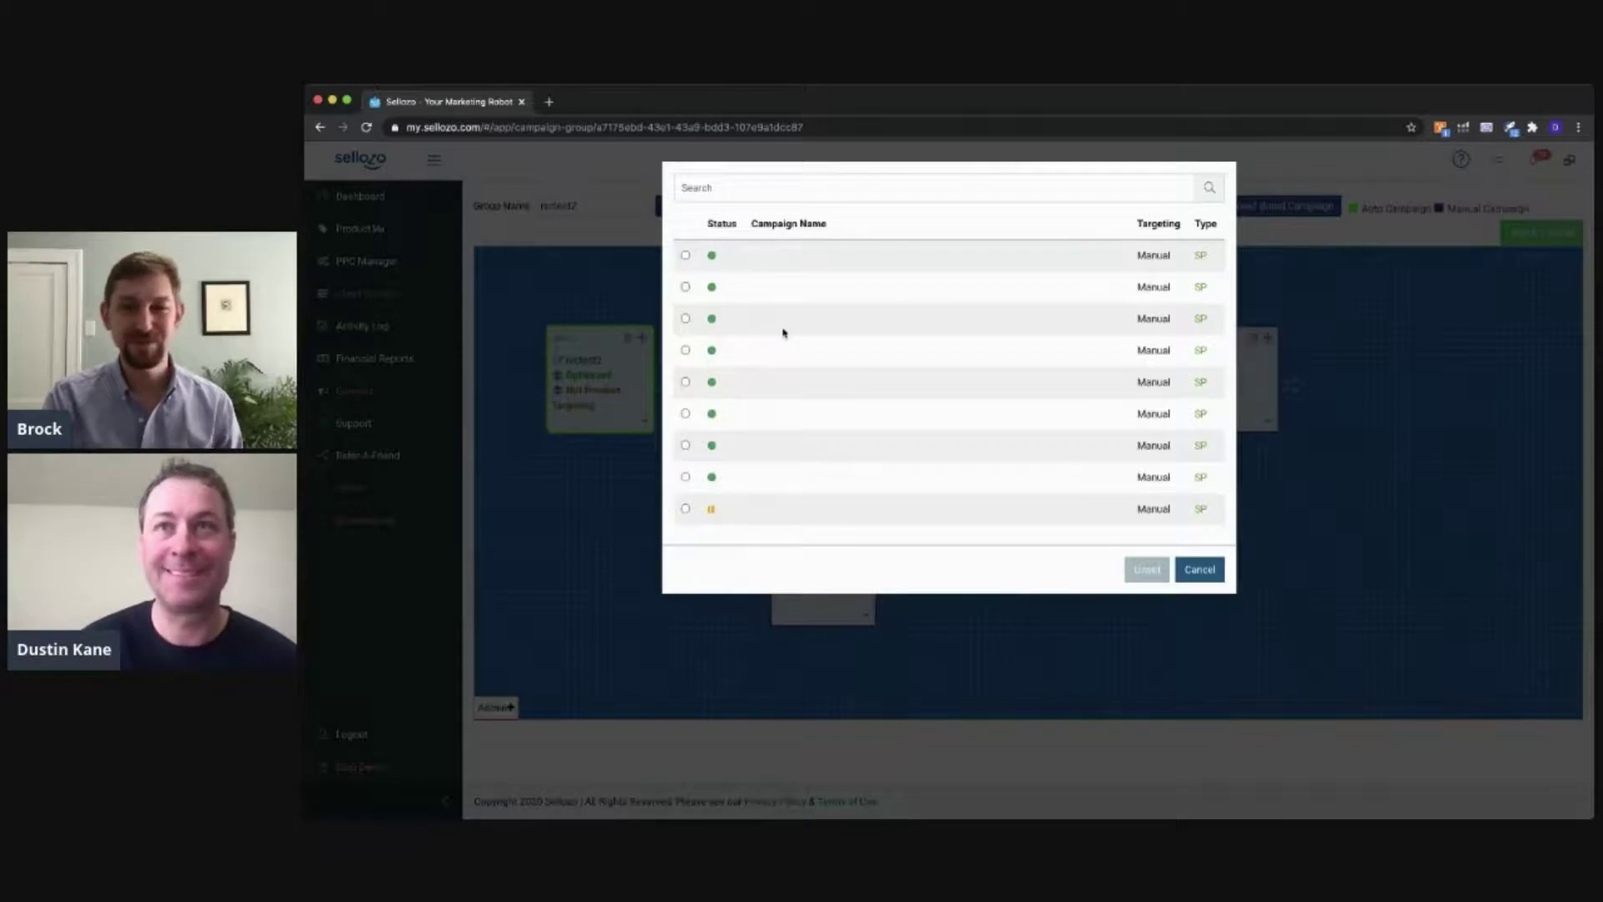
left_click(685, 256)
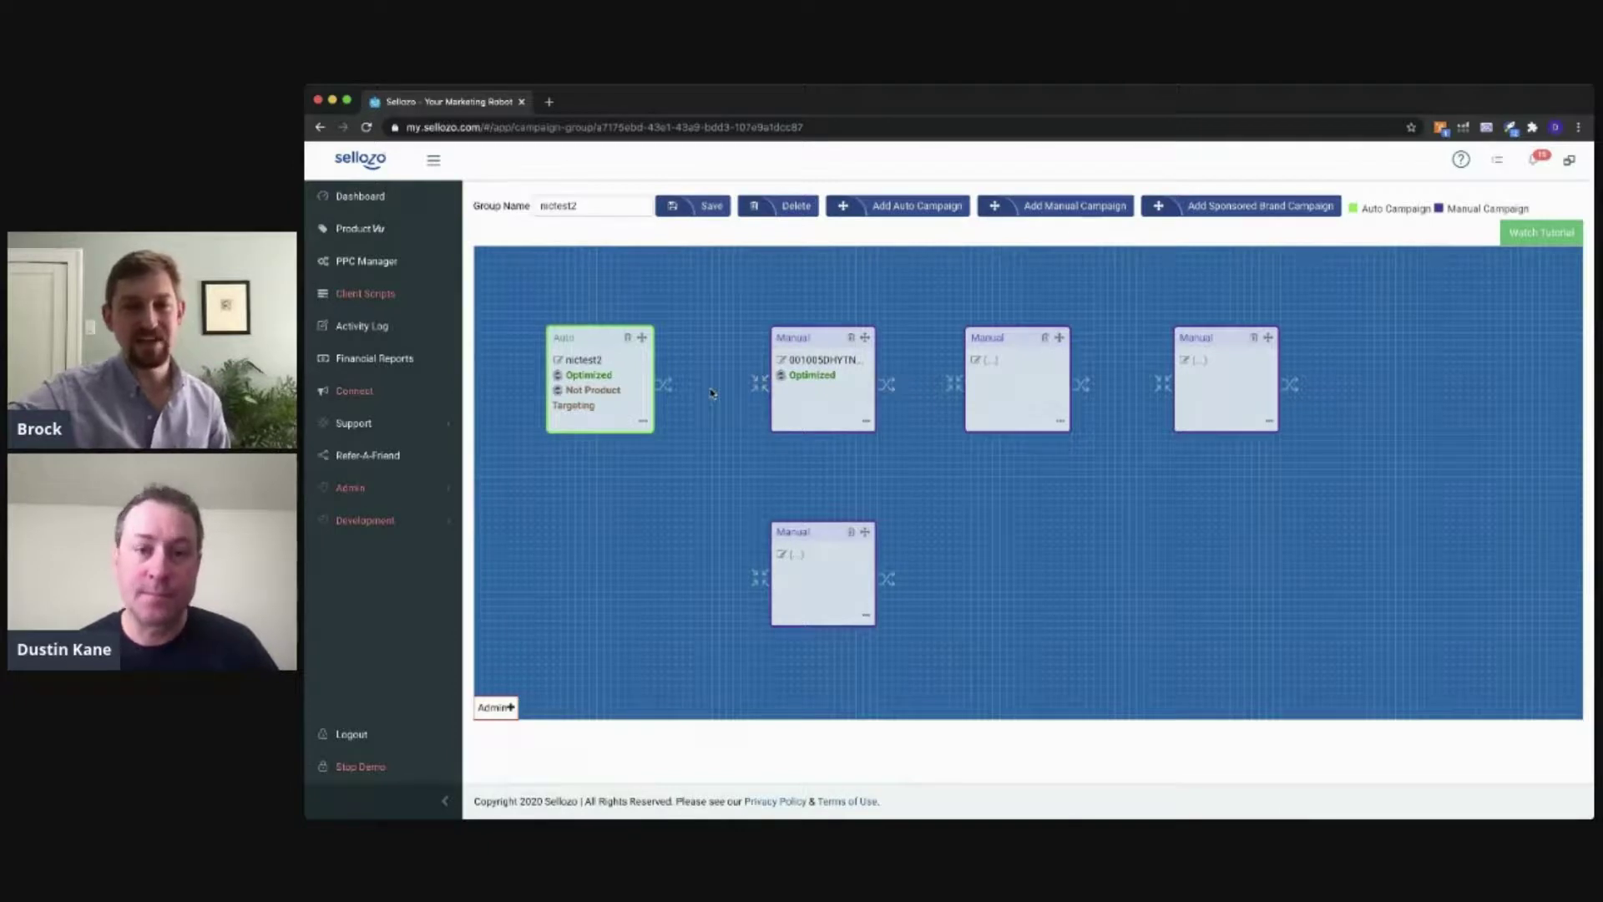
left_click(978, 361)
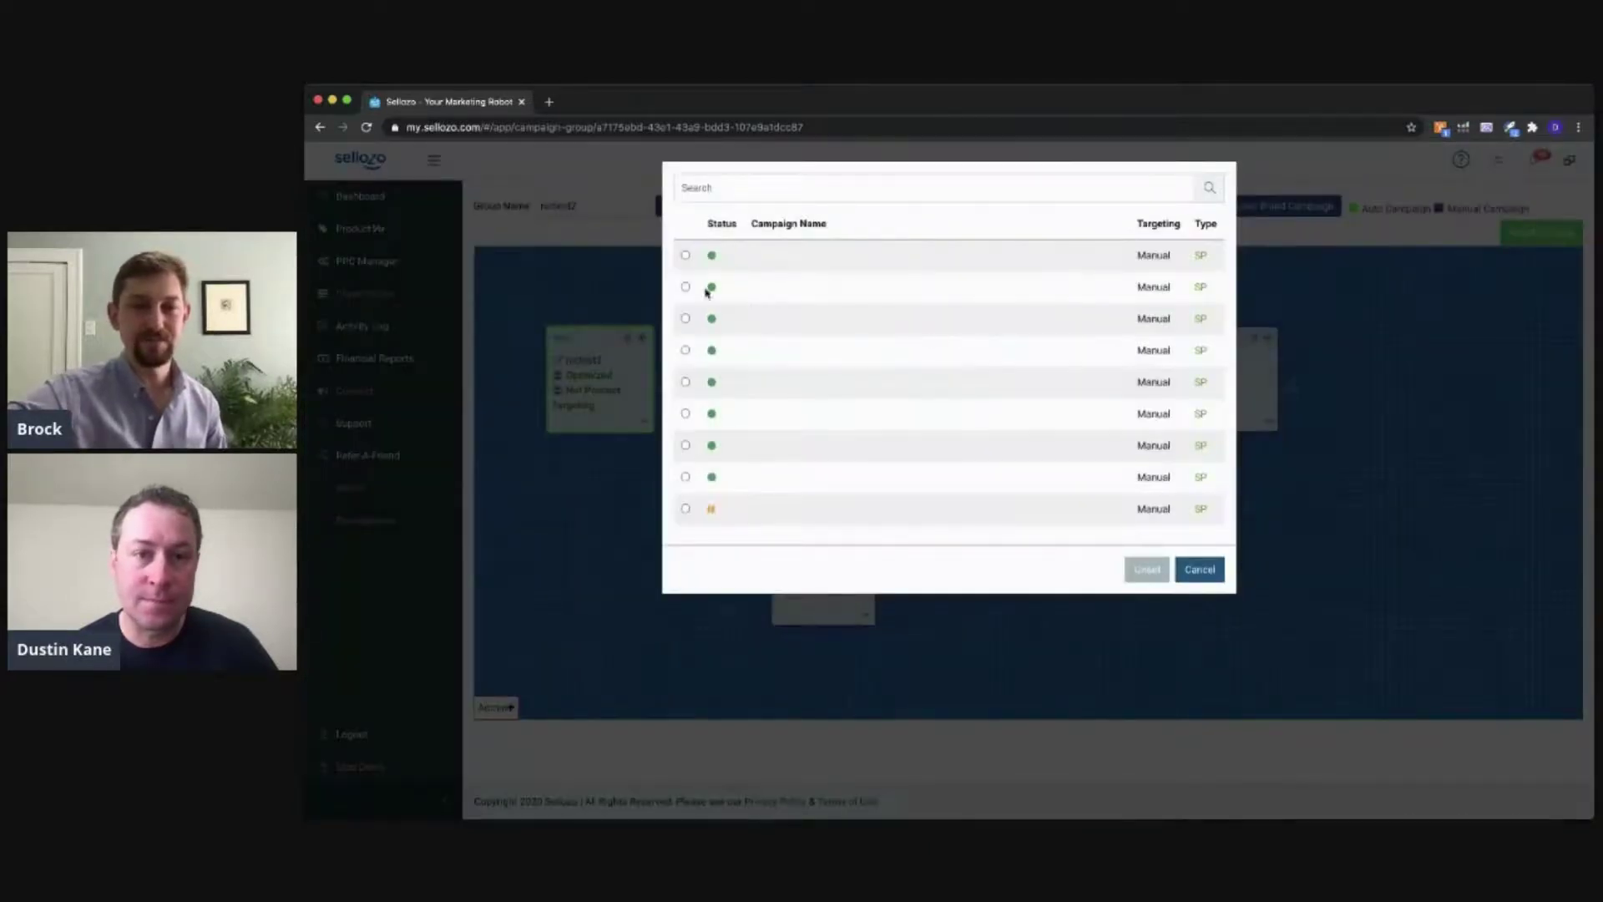
left_click(686, 287)
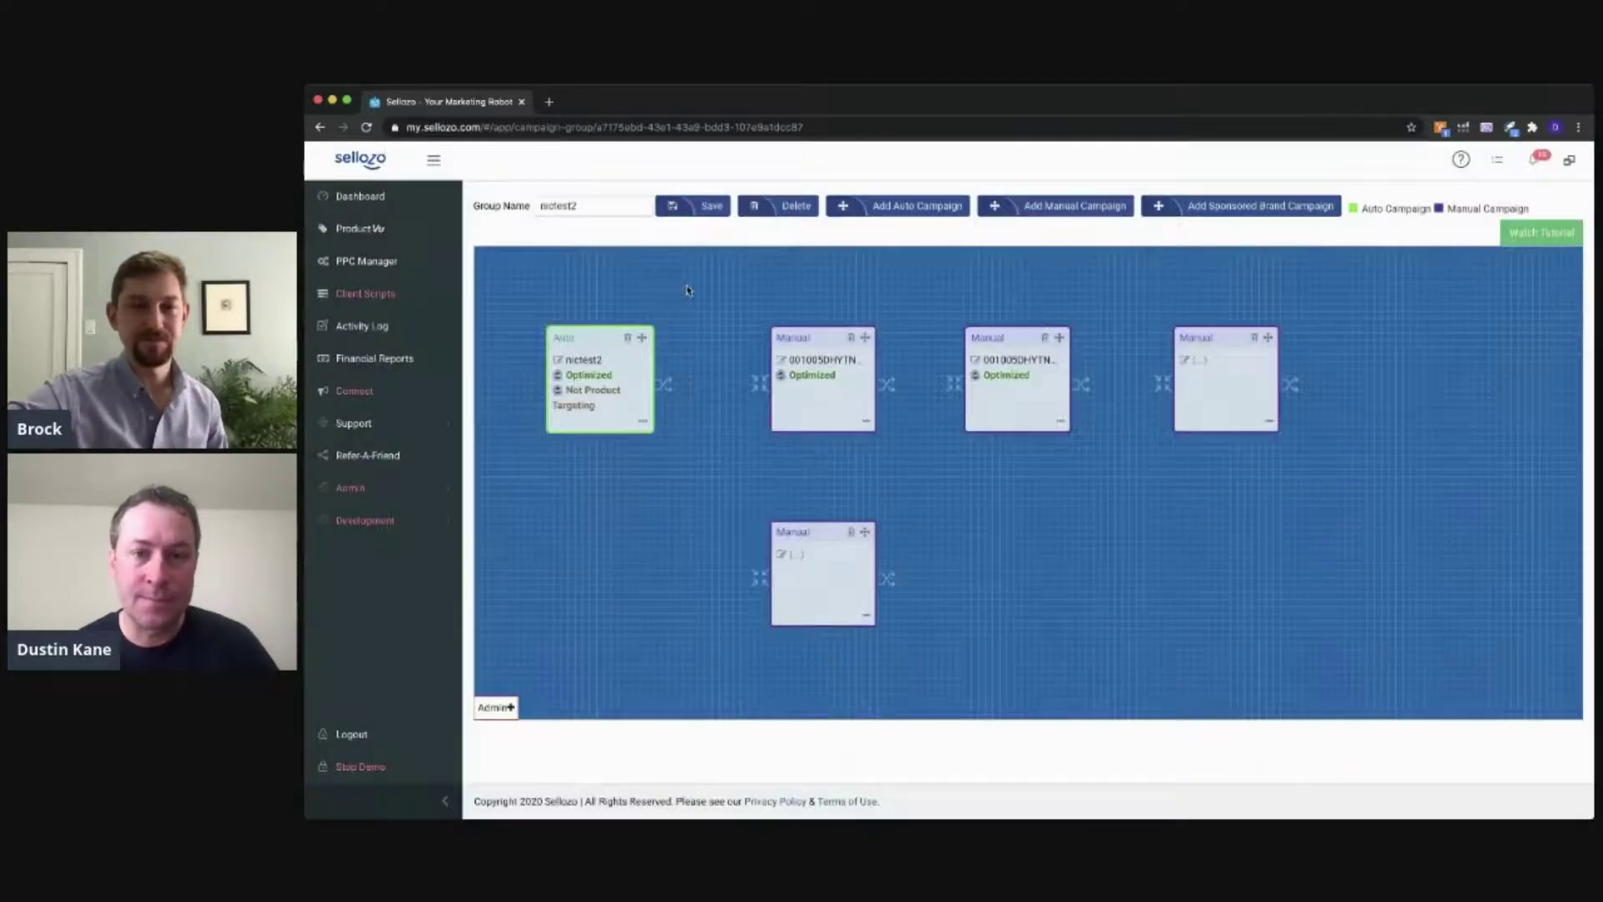
left_click(1184, 360)
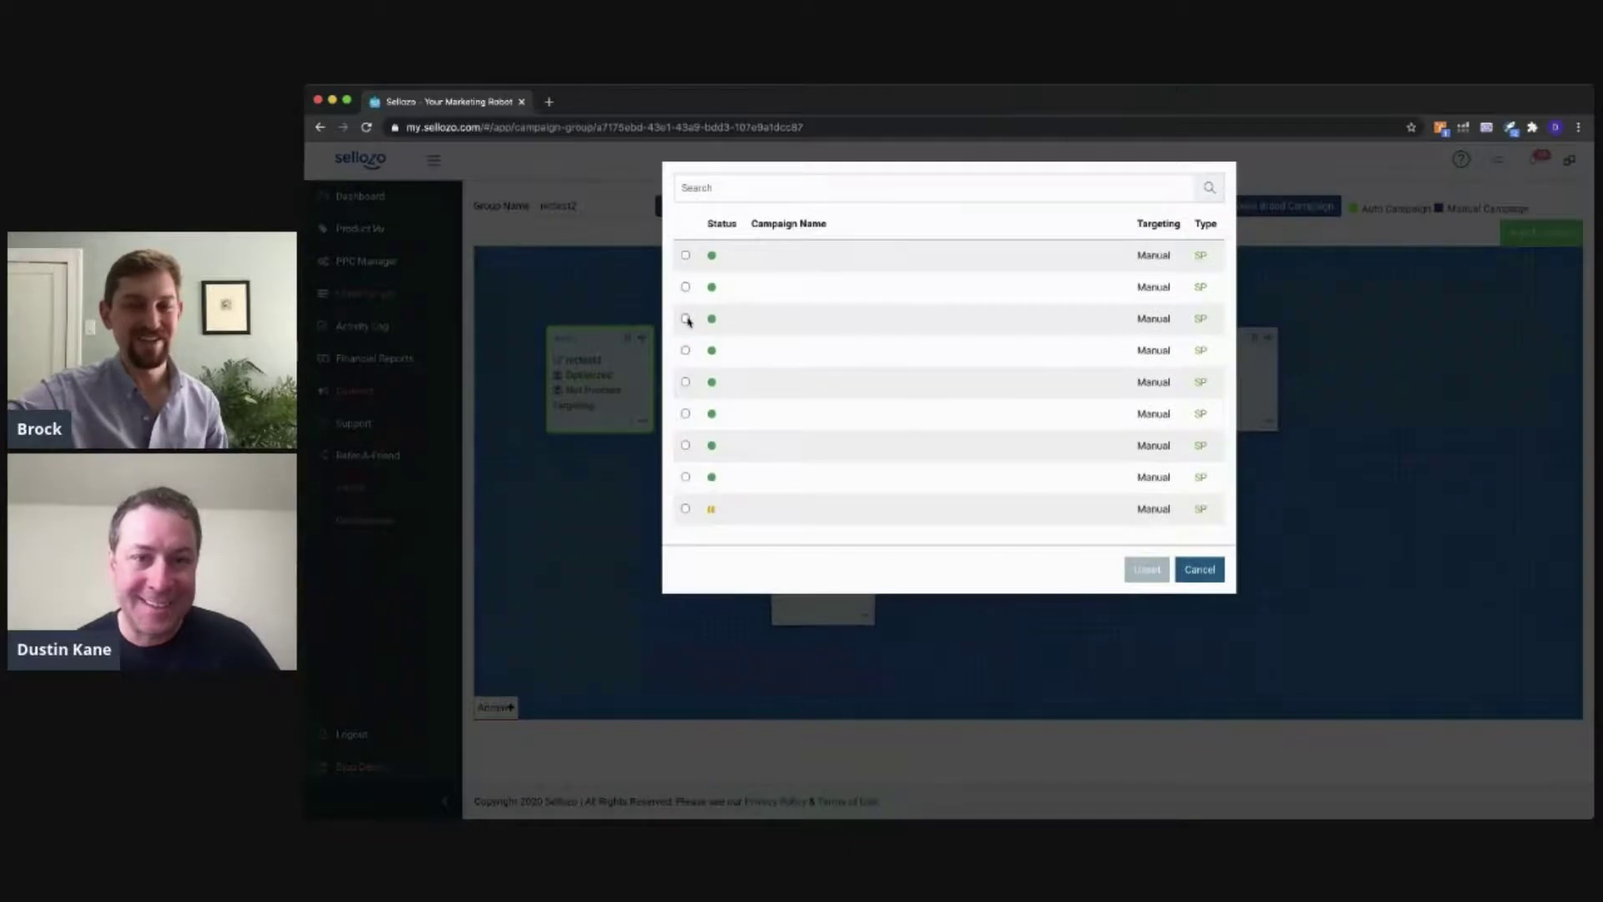
left_click(686, 319)
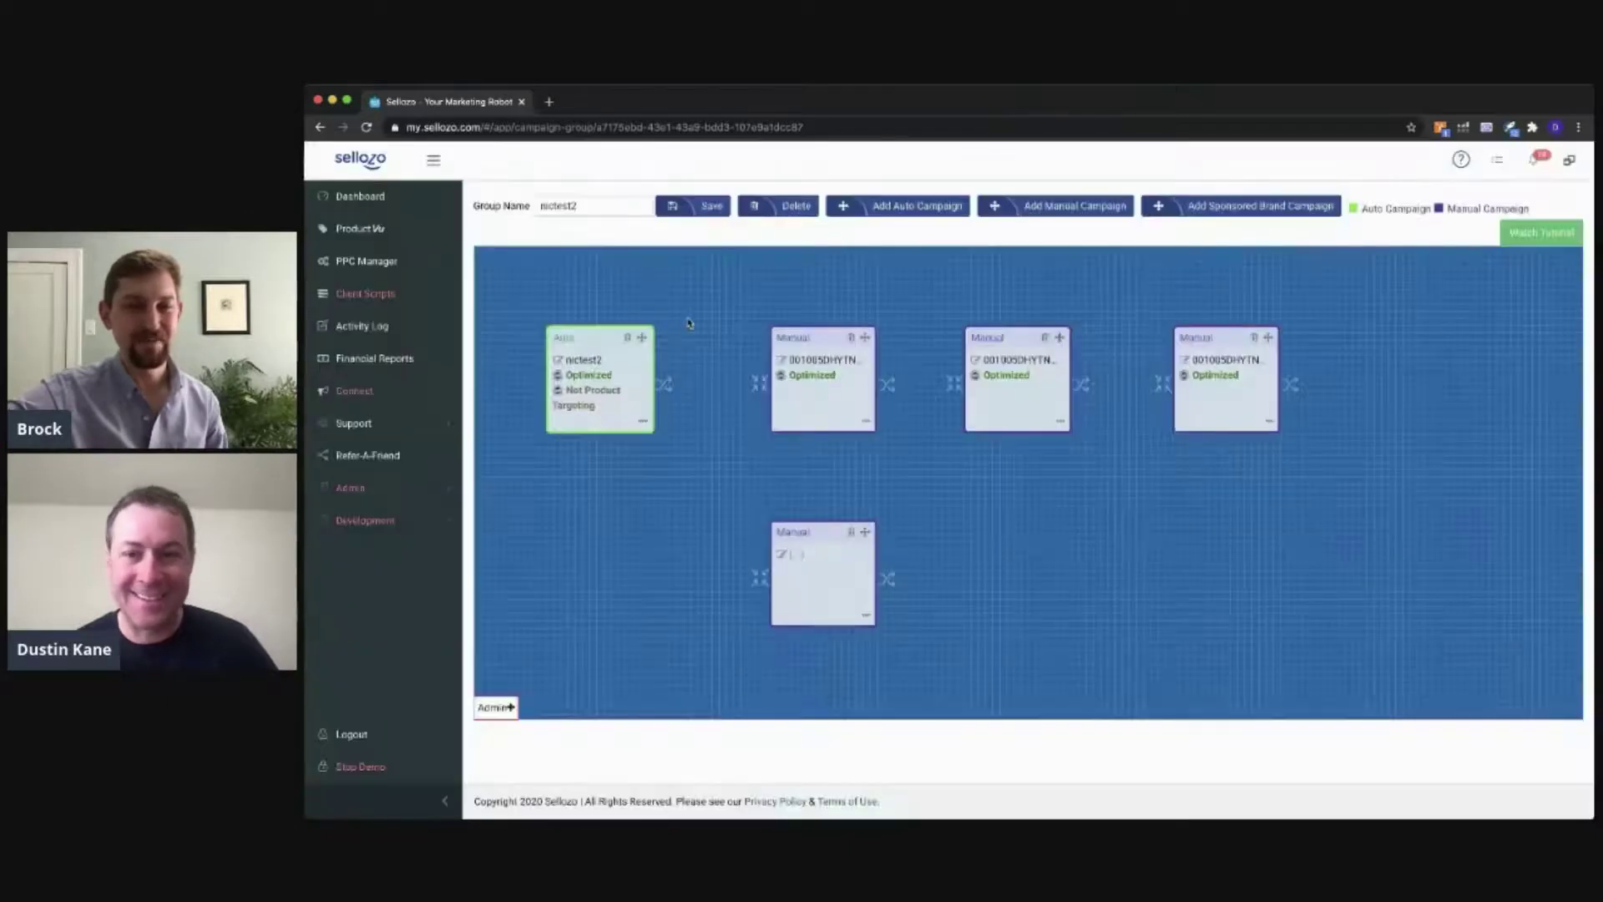
left_click(783, 555)
left_click(686, 384)
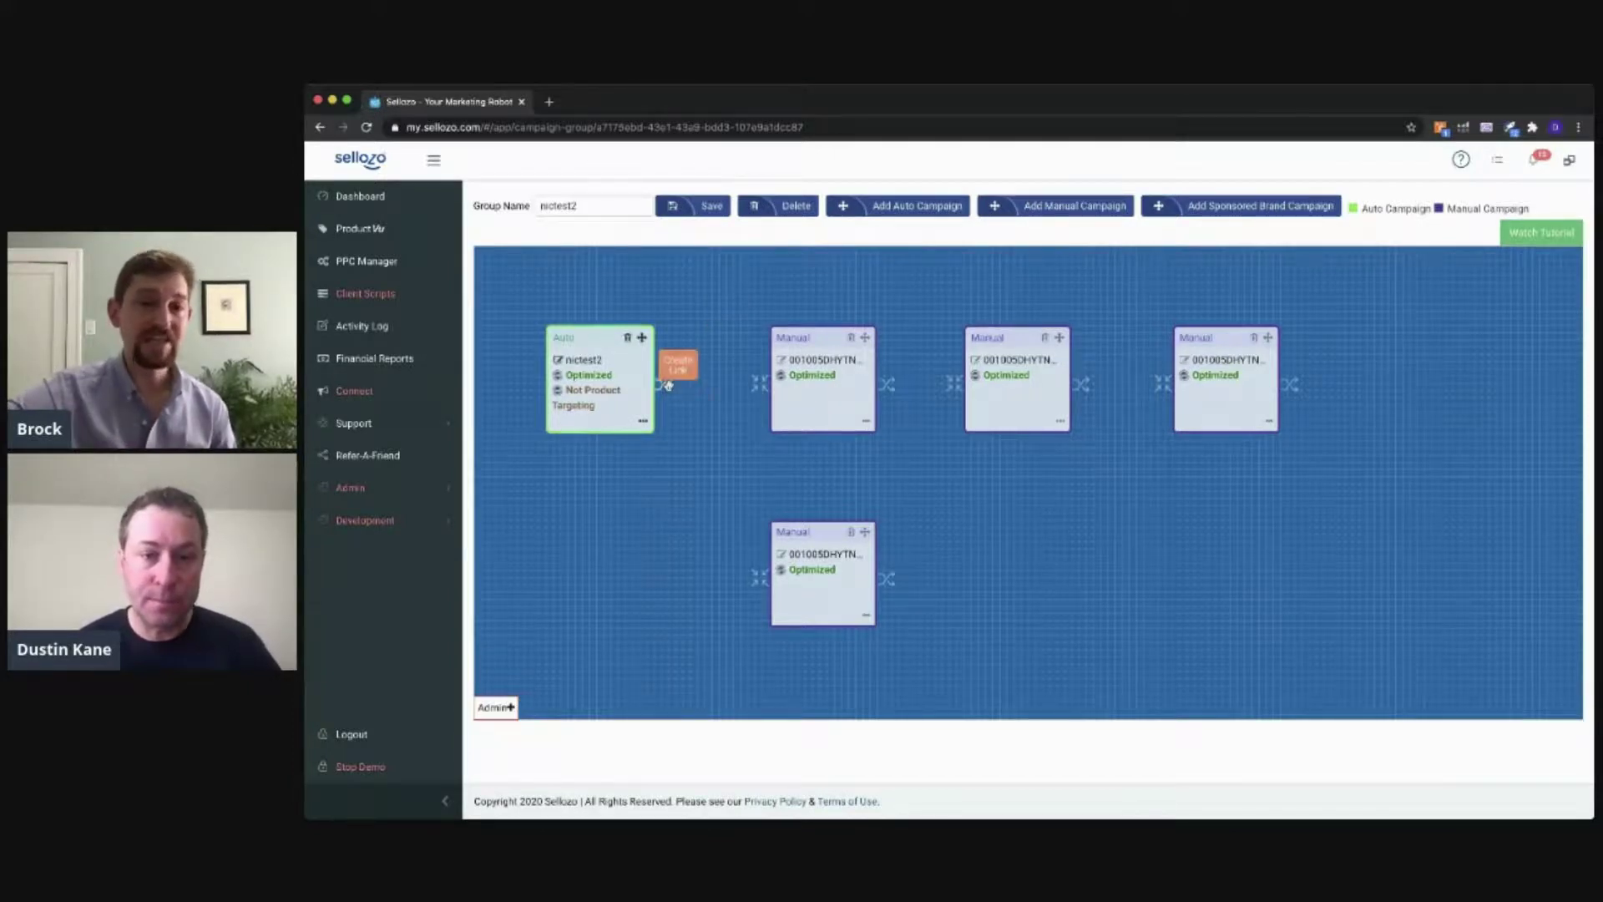
Link the Auto campaign to the first manual campaign and set the default transfer rule to create broad match keywords.
left_click_drag(668, 385, 762, 385)
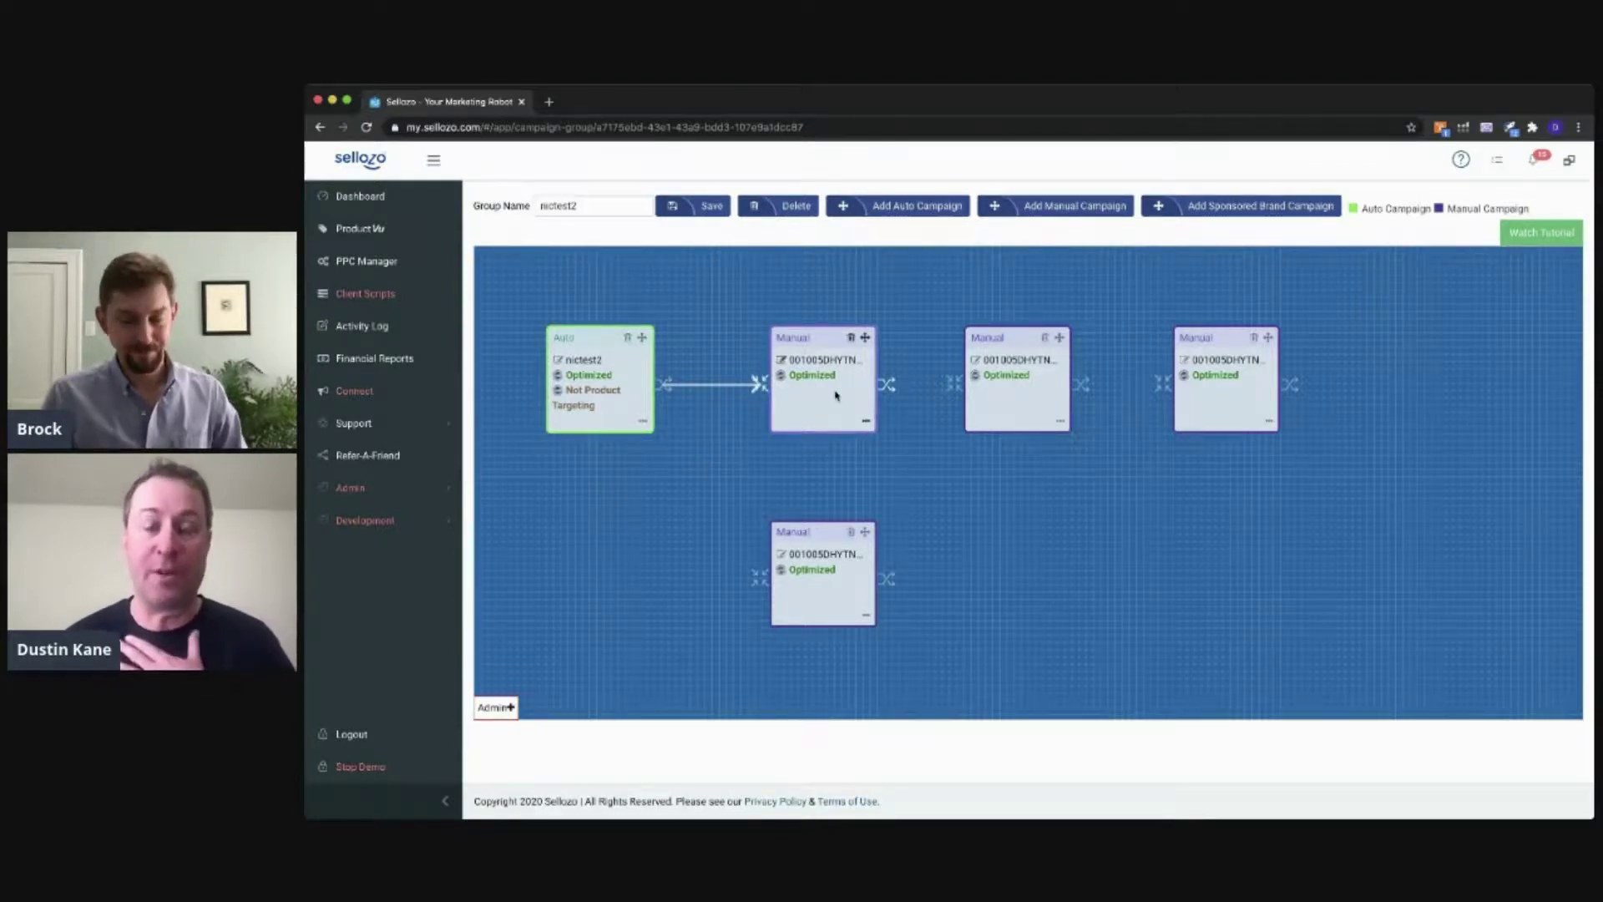
left_click(710, 387)
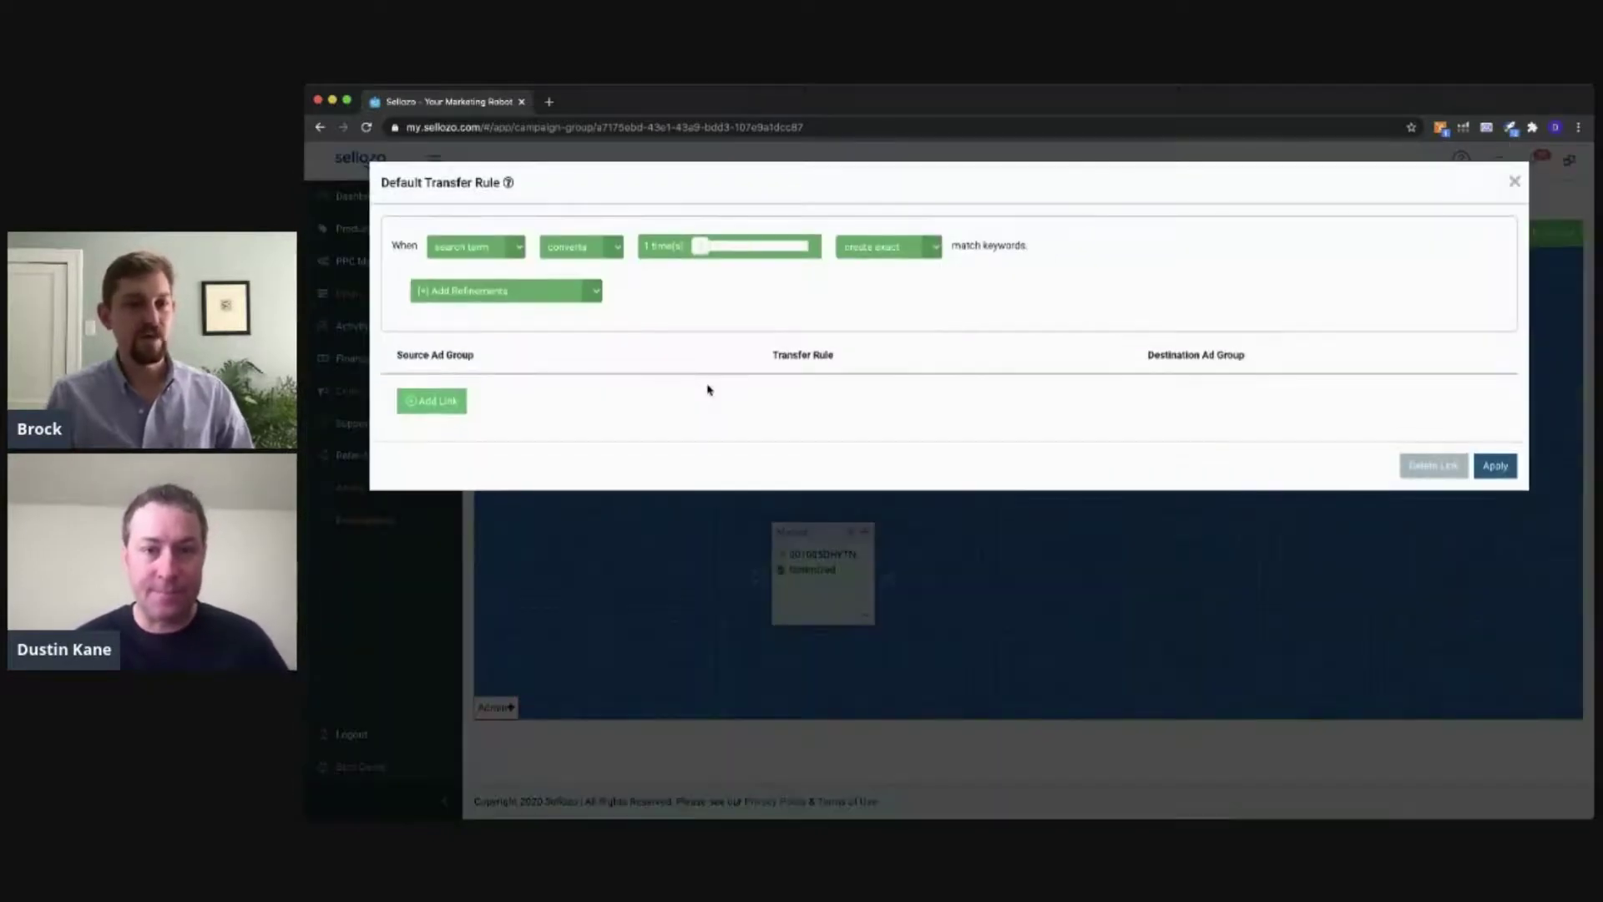
left_click(921, 222)
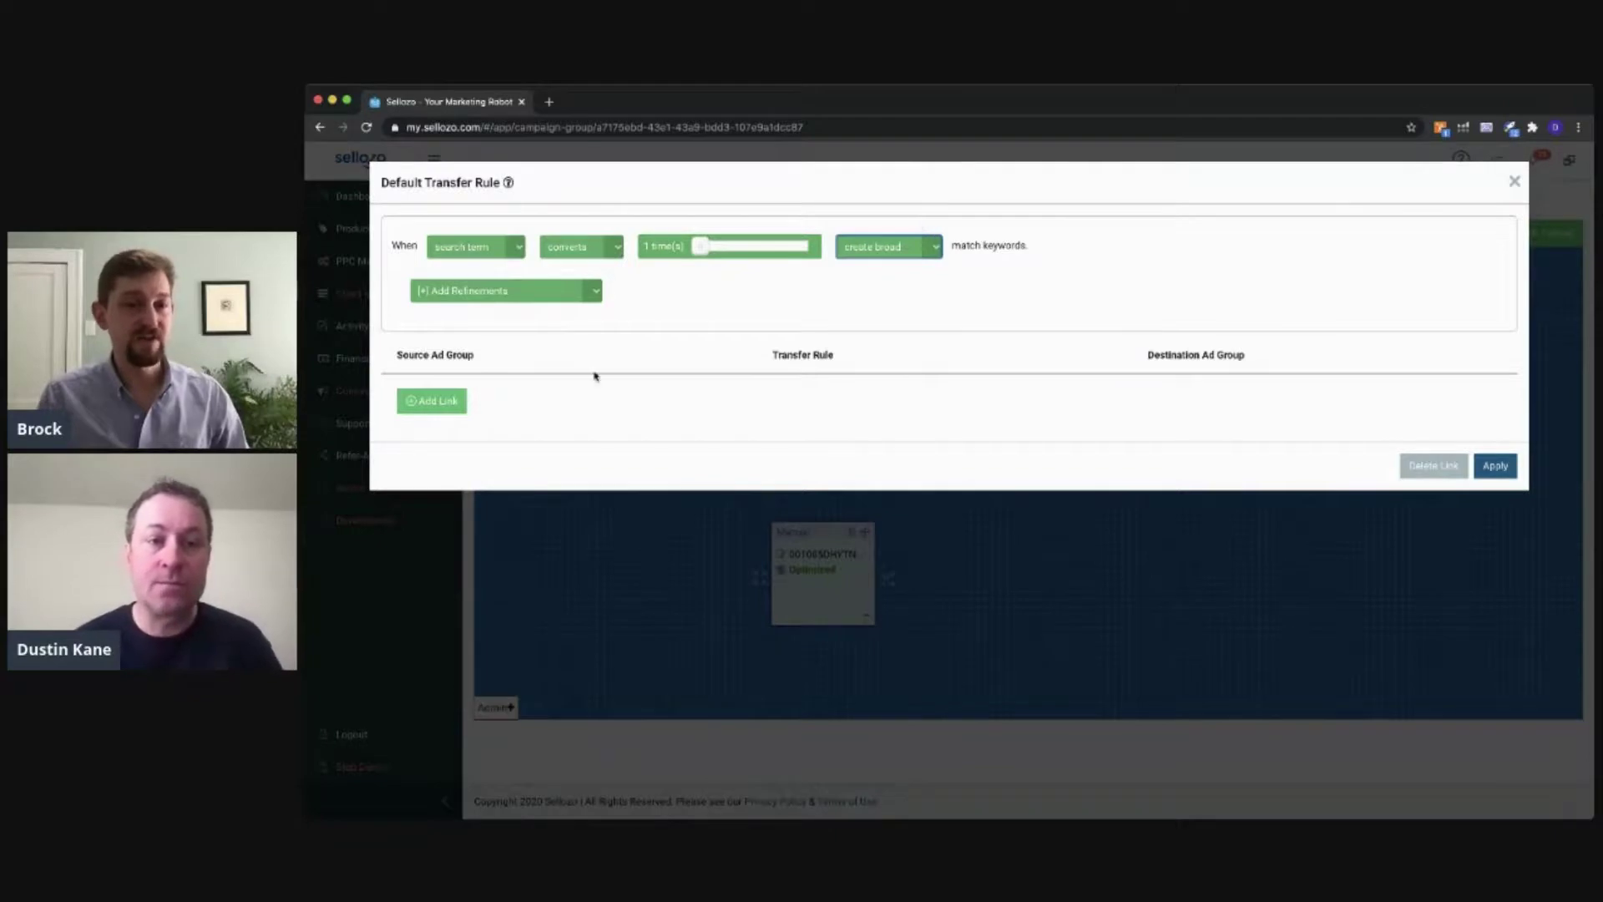
Add an ad group link from nictest2 to 001005DHYTNXCHMPRBLUESULY-Manual, open its individual rule for editing, and apply the transfer rule.
left_click(436, 402)
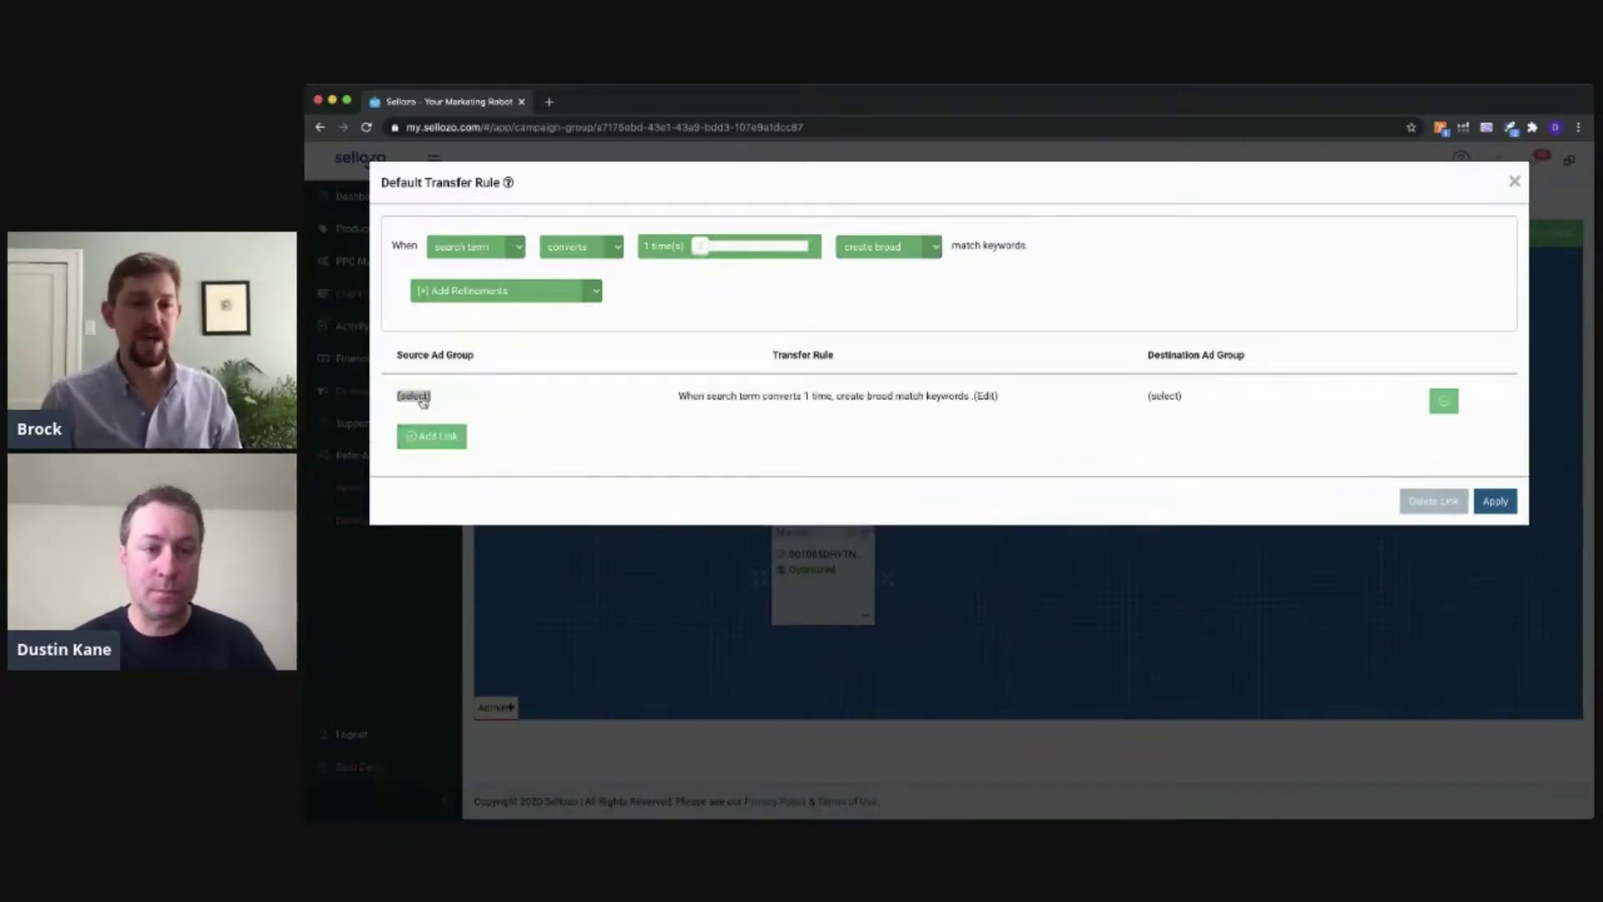
left_click(413, 398)
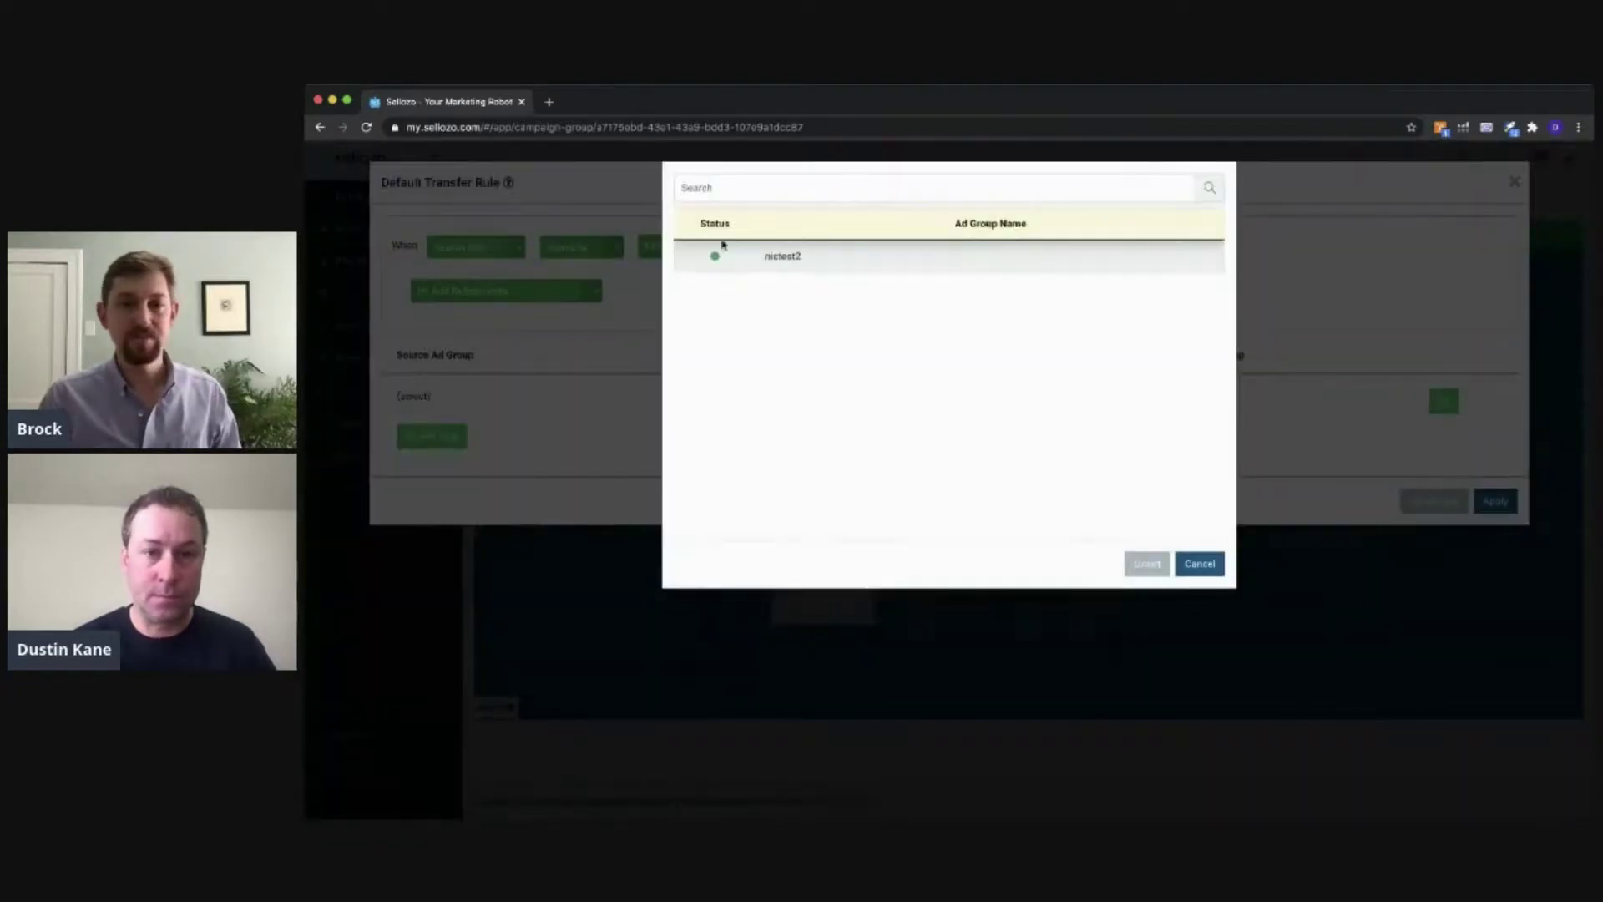
left_click(794, 251)
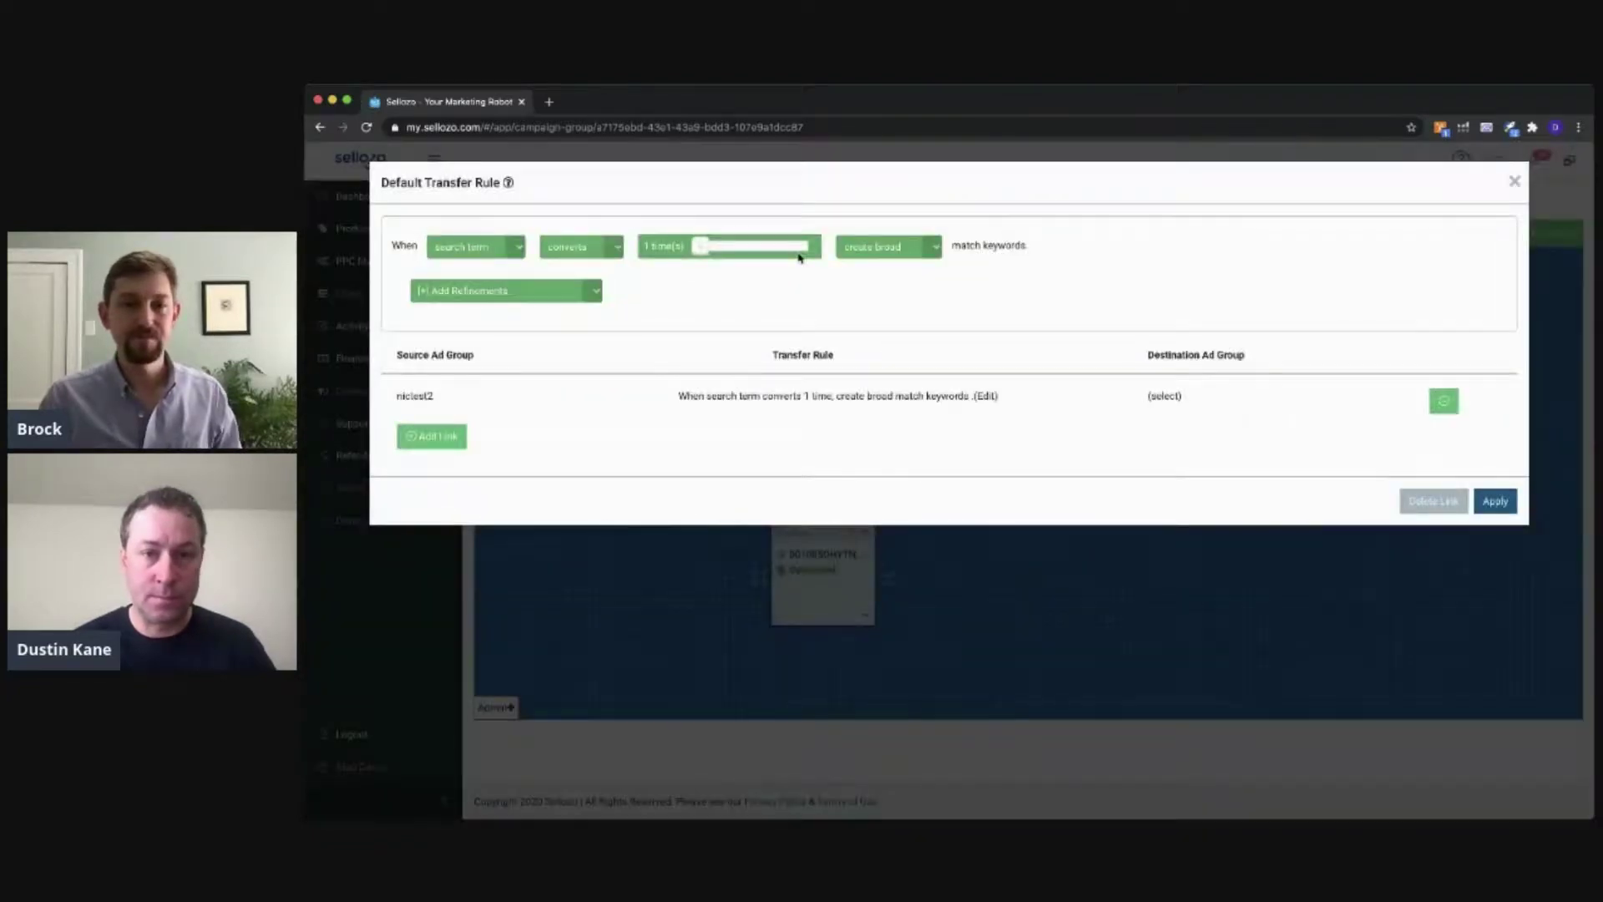
left_click(1164, 396)
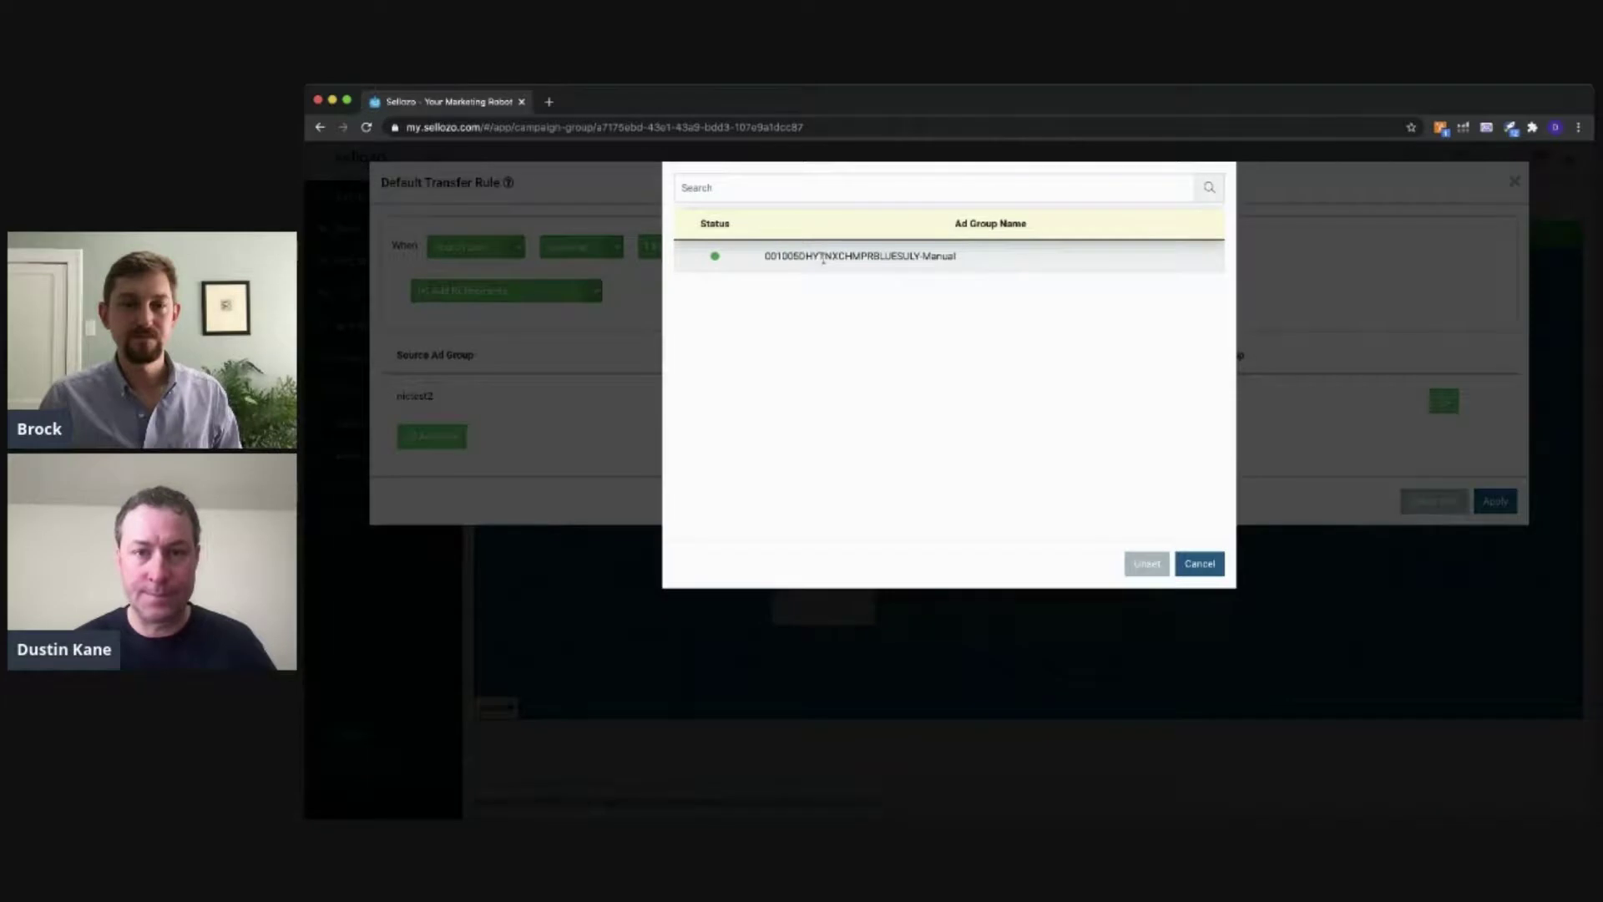
left_click(819, 256)
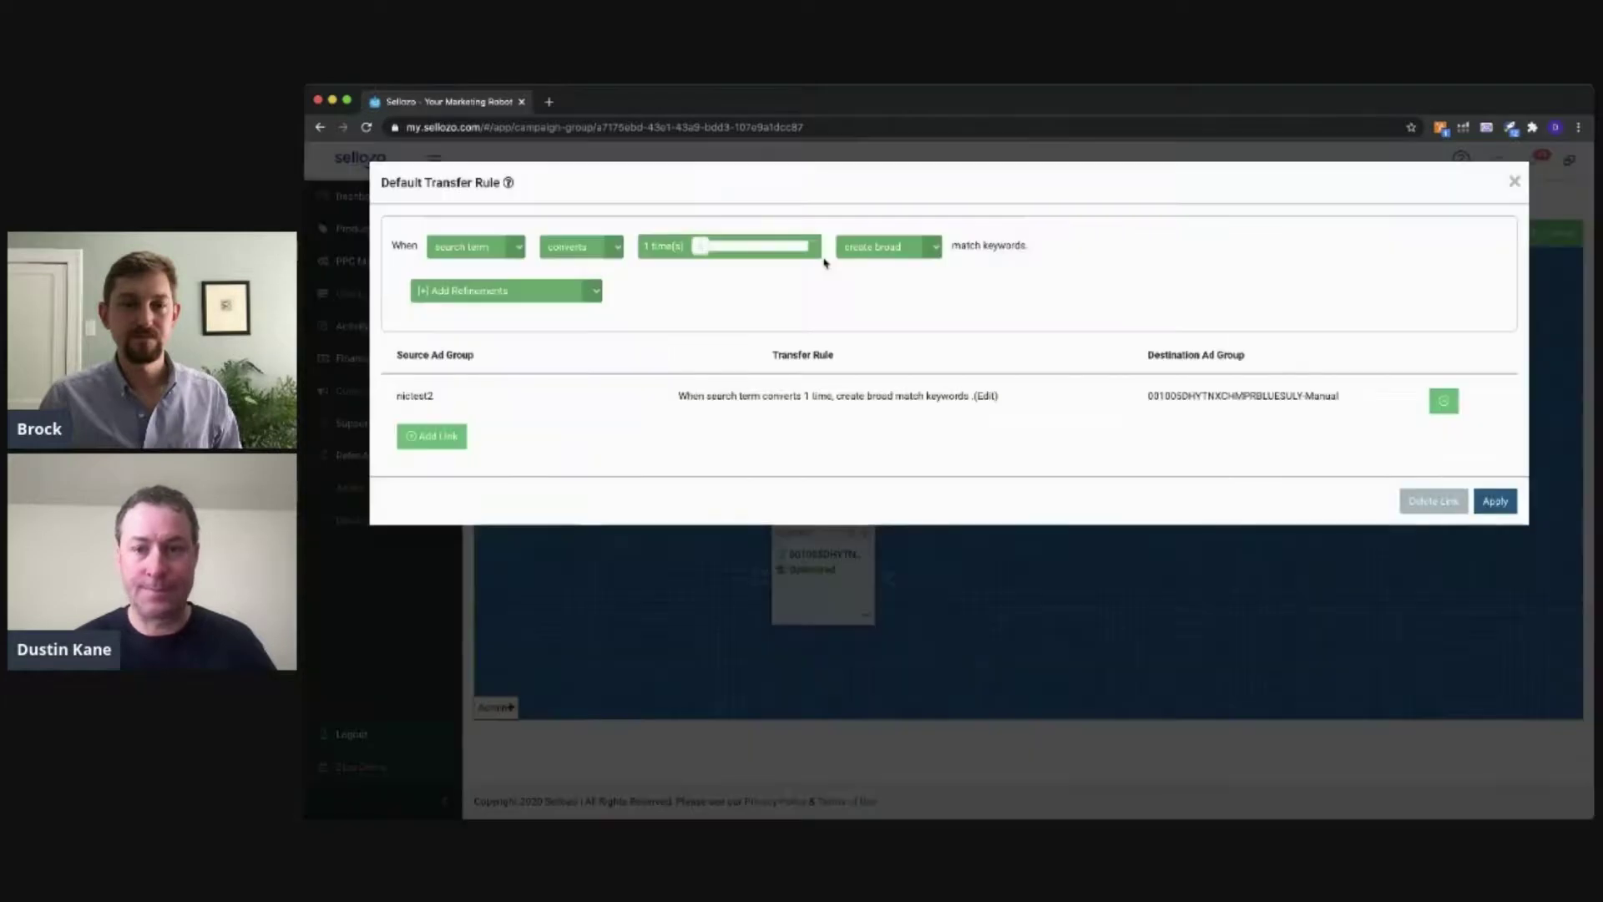
left_click(987, 397)
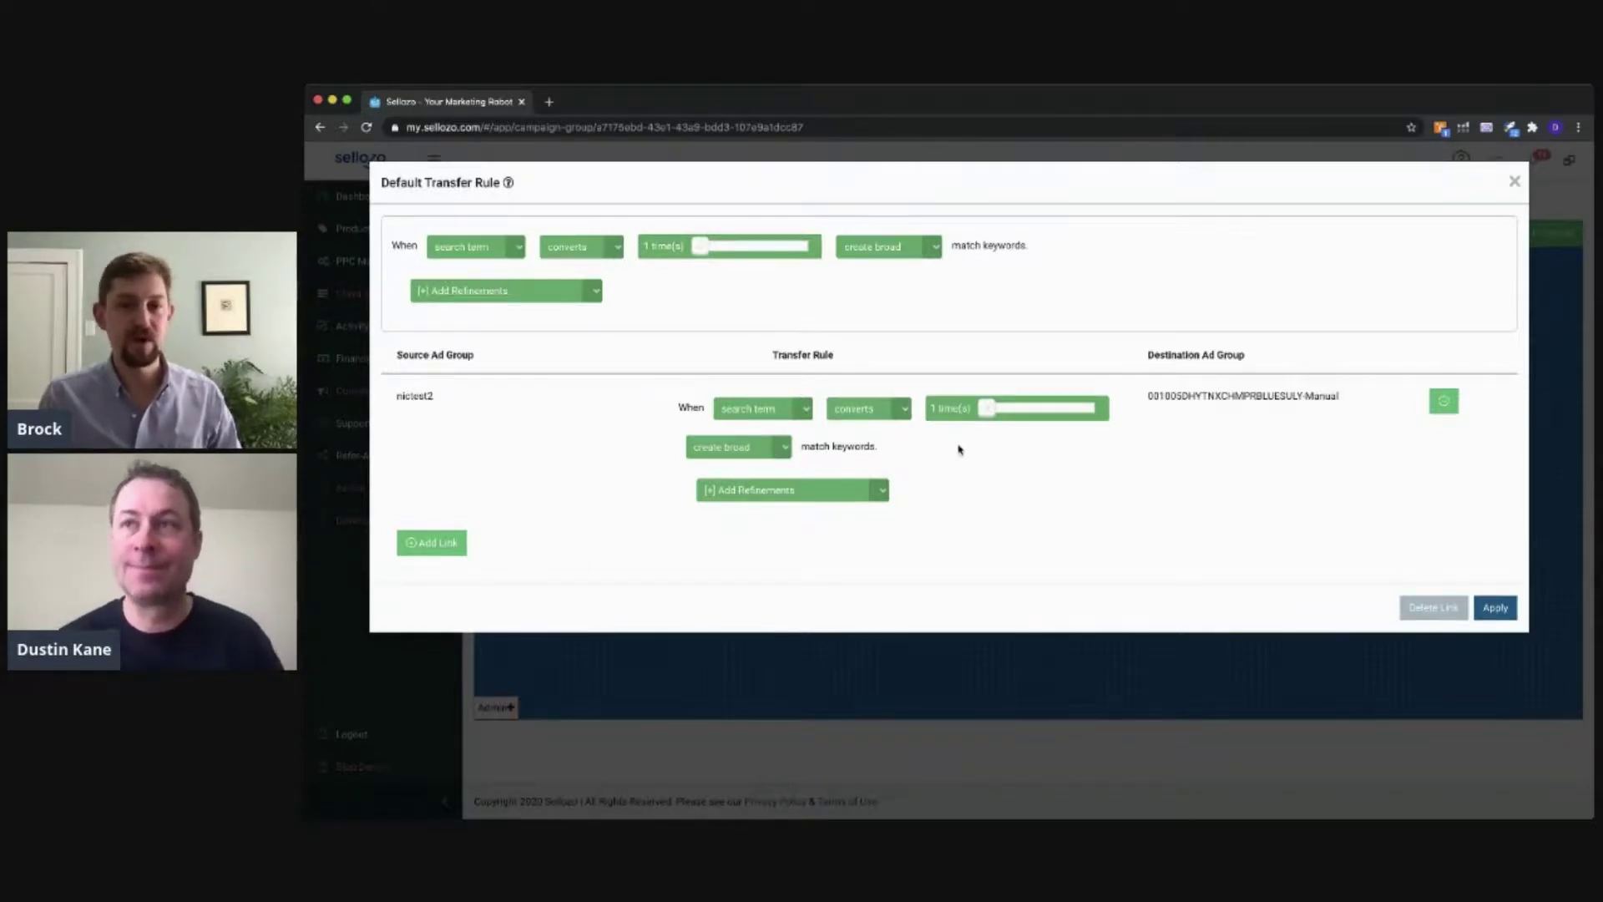
left_click(1496, 609)
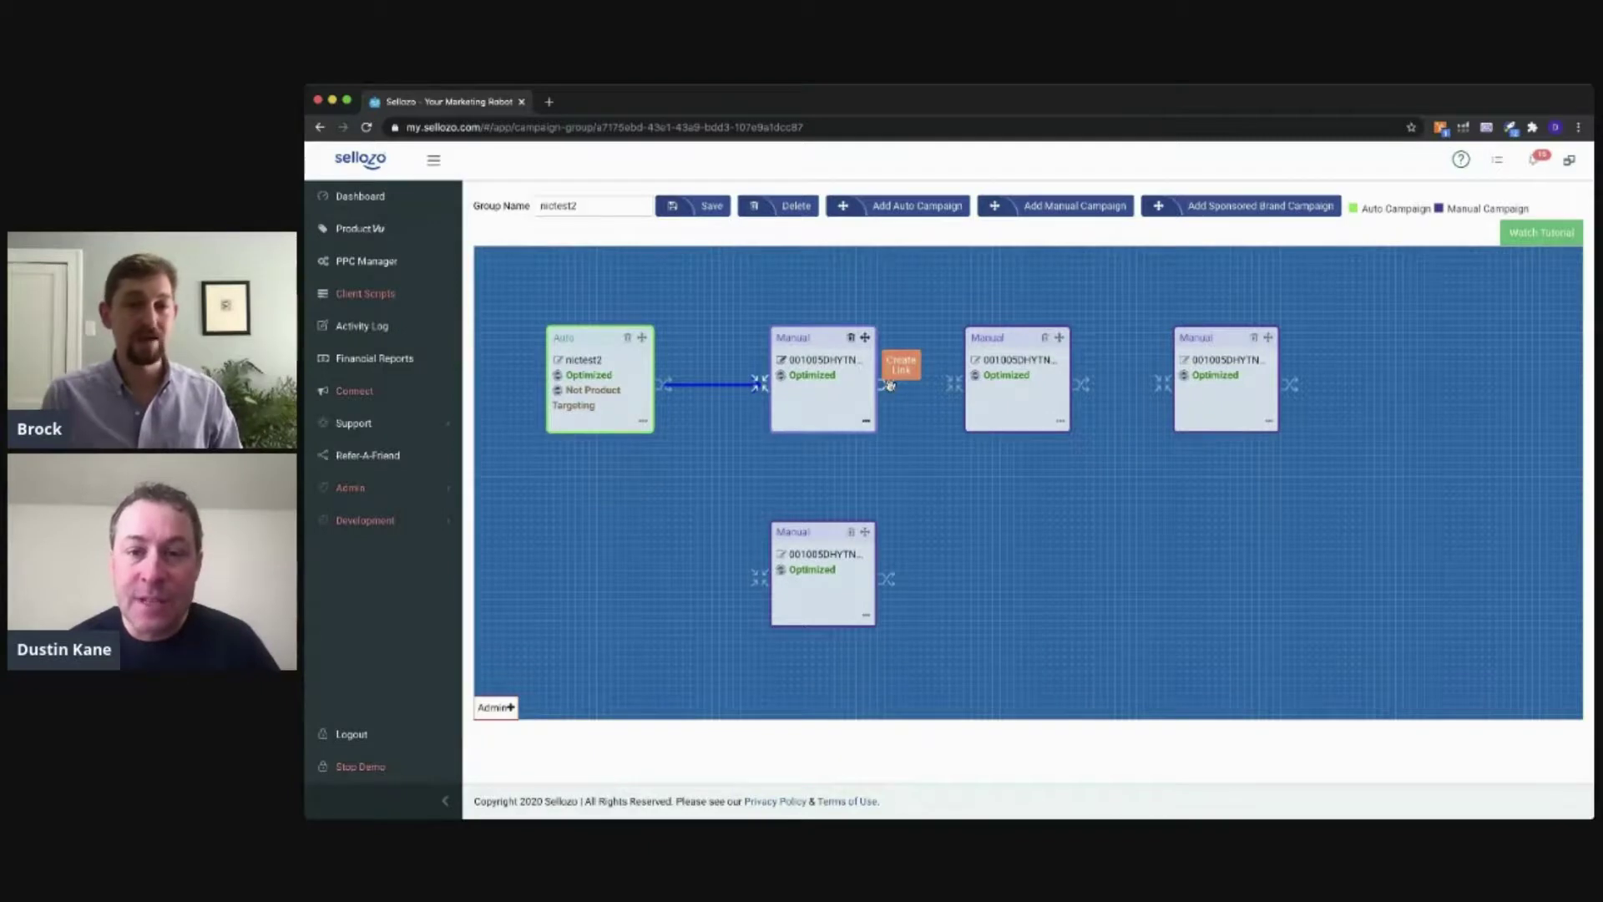
Link the first manual campaign to the second, adding an ad group link from 001005DHYTNXCHMPRBLUESULY-Manual to 001005DHYTNXCHMPRCAPTAMER-Broad Manual.
left_click_drag(887, 384, 952, 385)
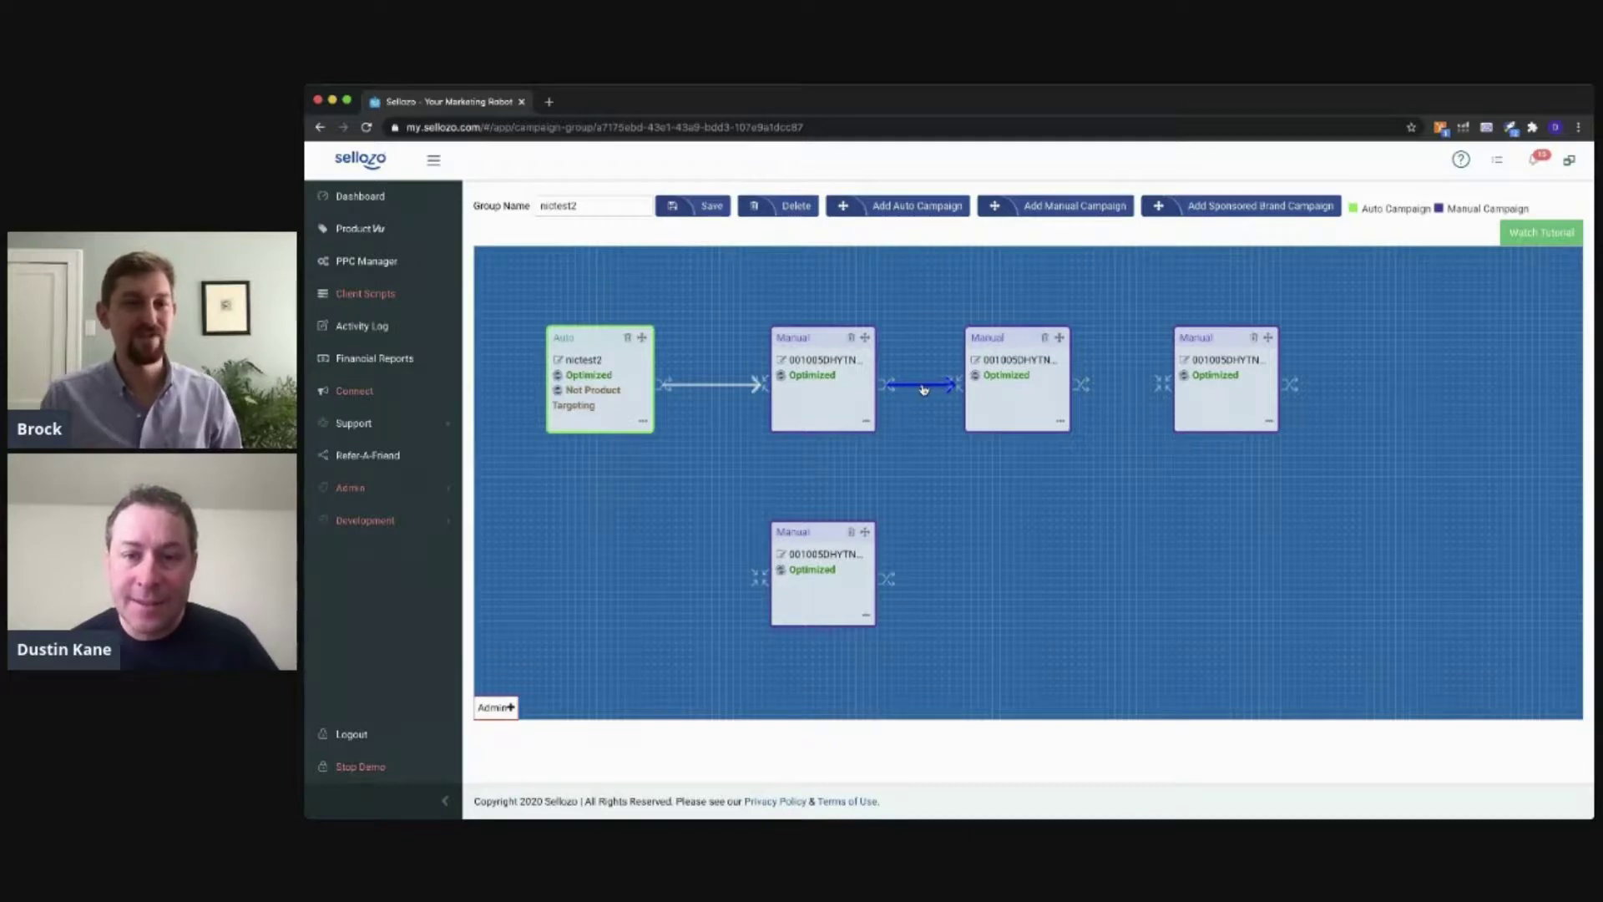
left_click(920, 386)
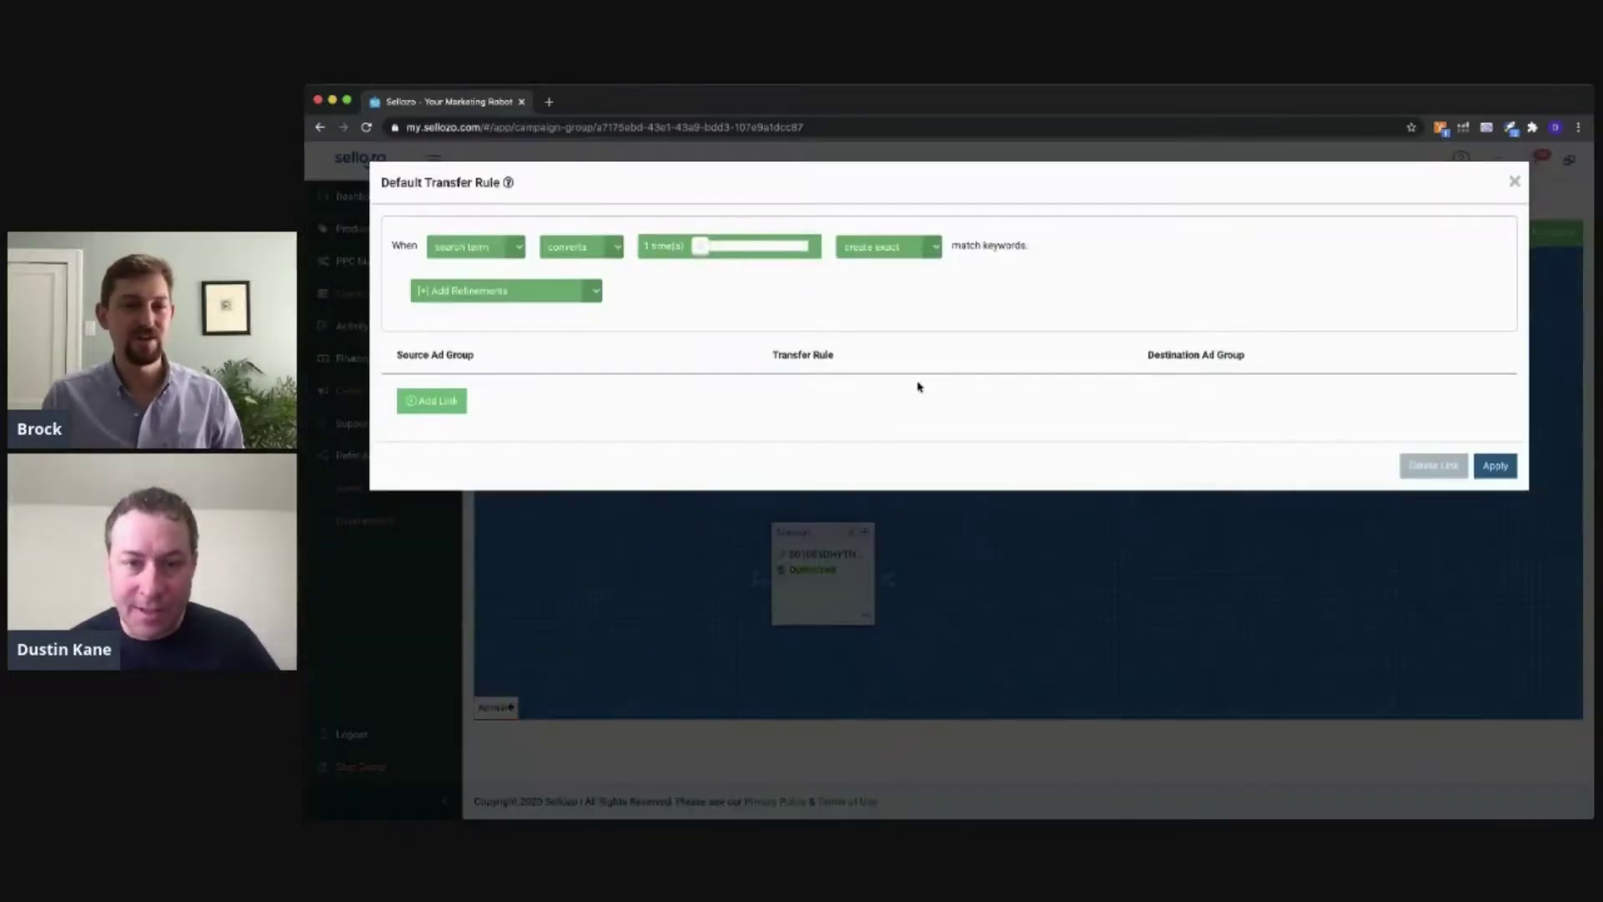
left_click(433, 402)
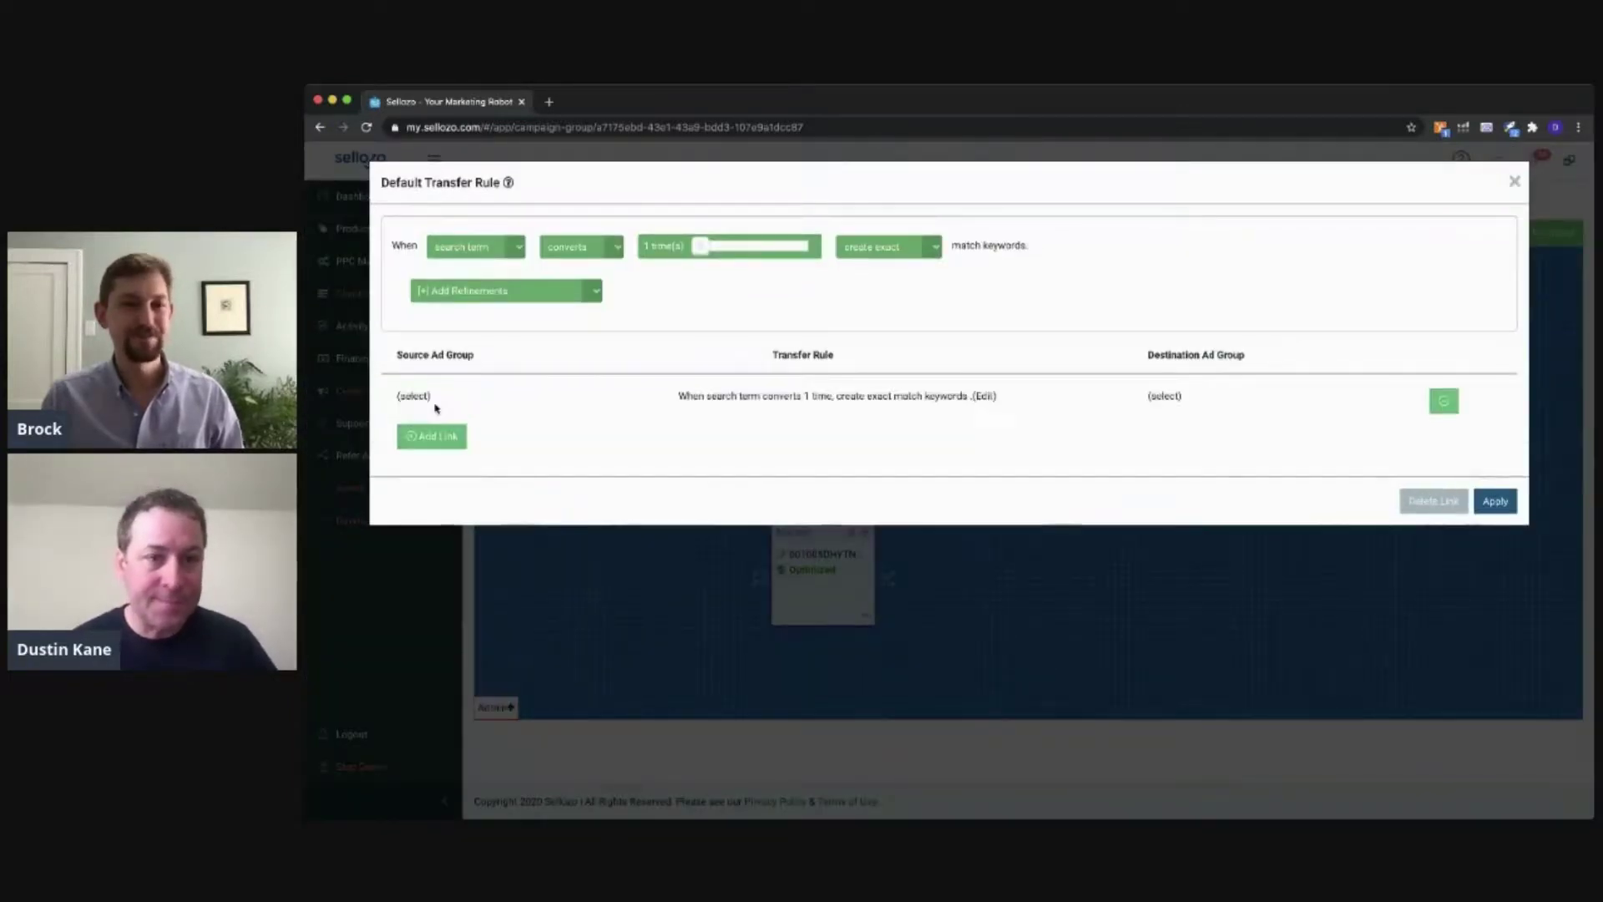
left_click(414, 396)
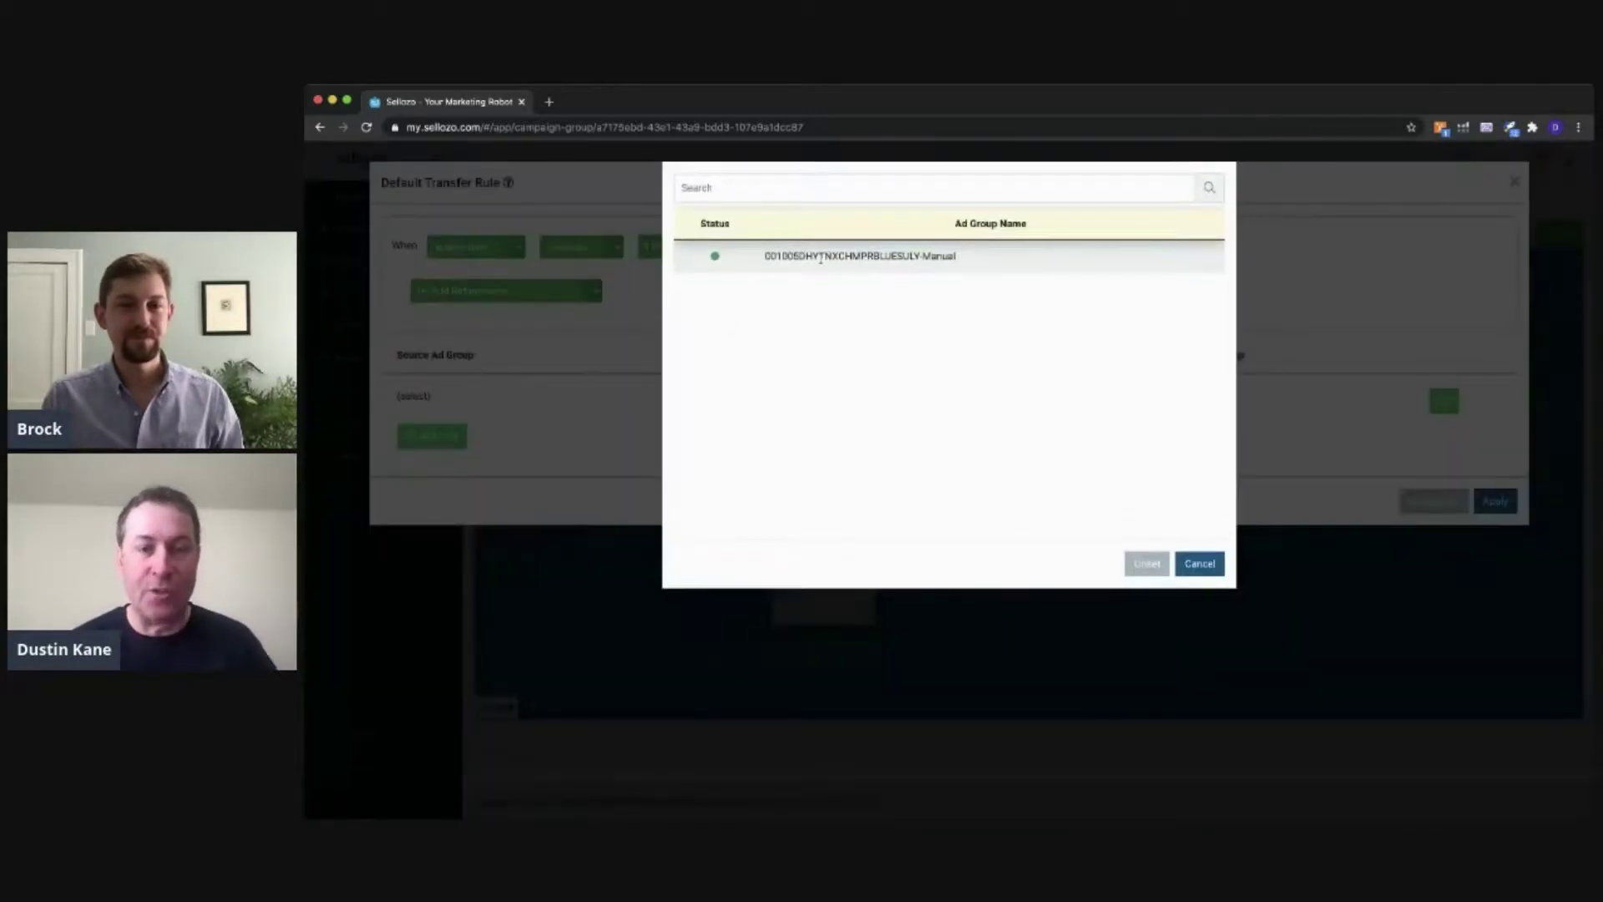
left_click(838, 258)
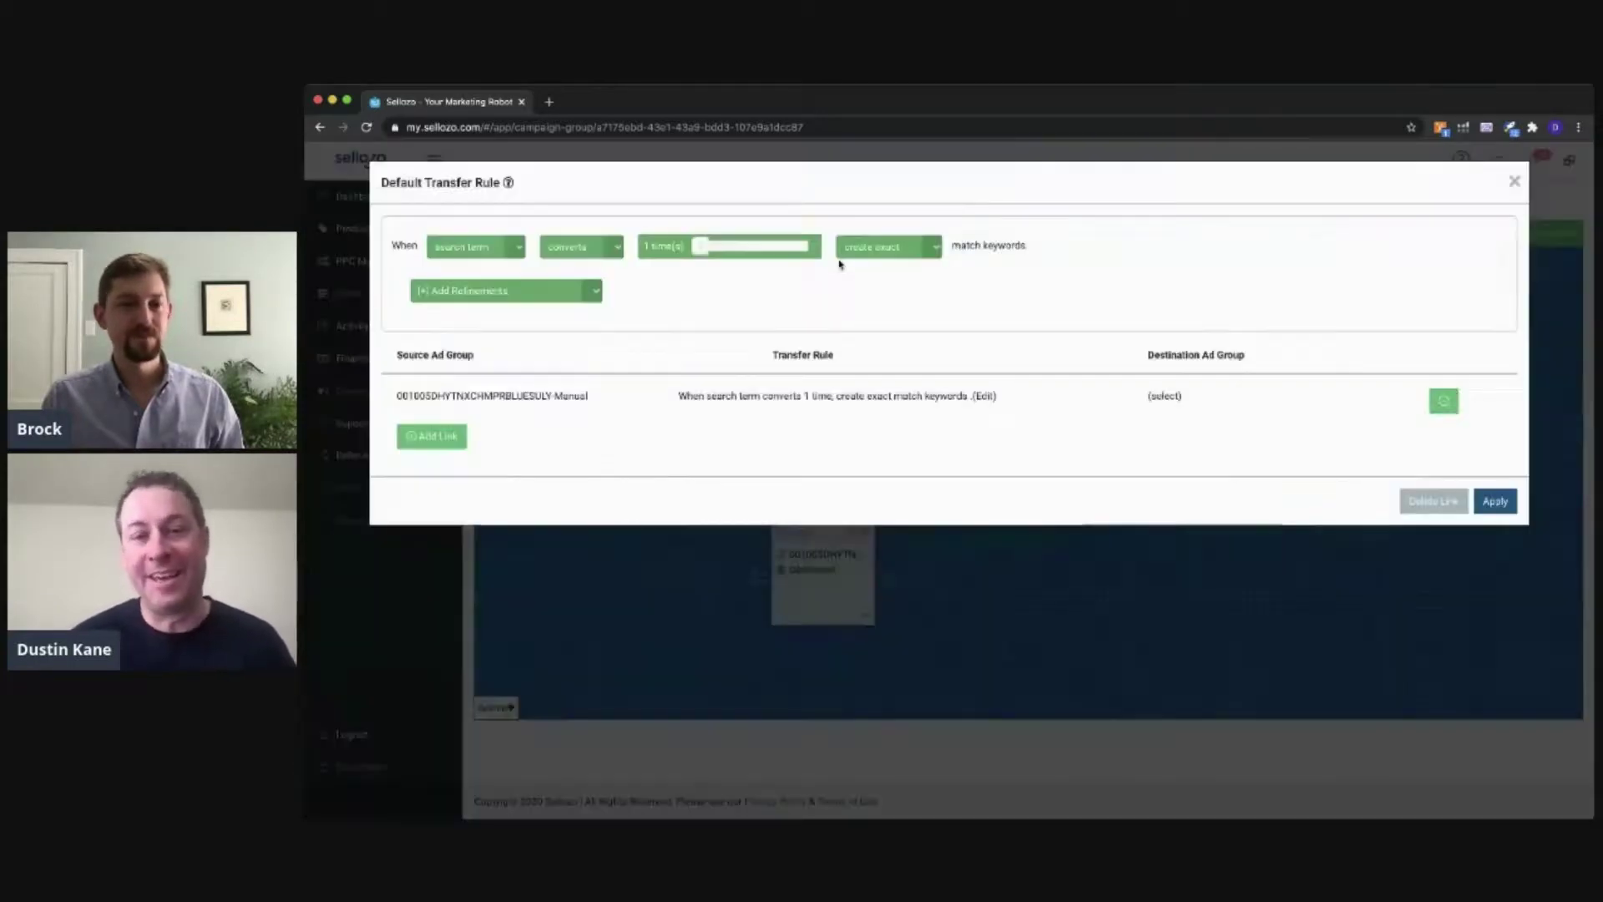
left_click(1165, 398)
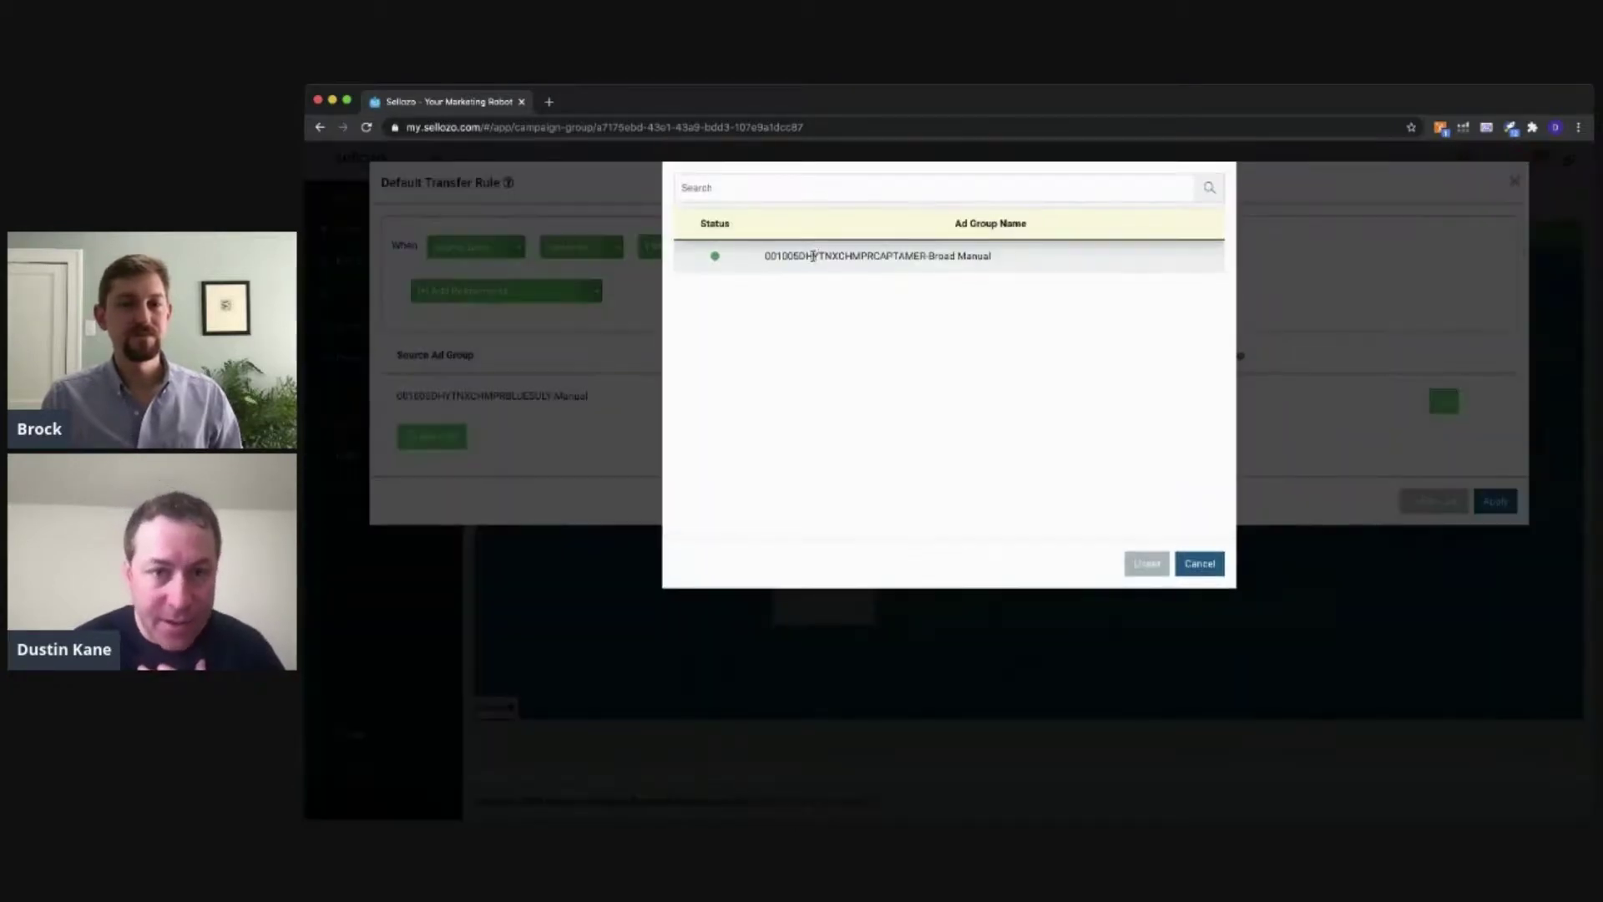
left_click(815, 257)
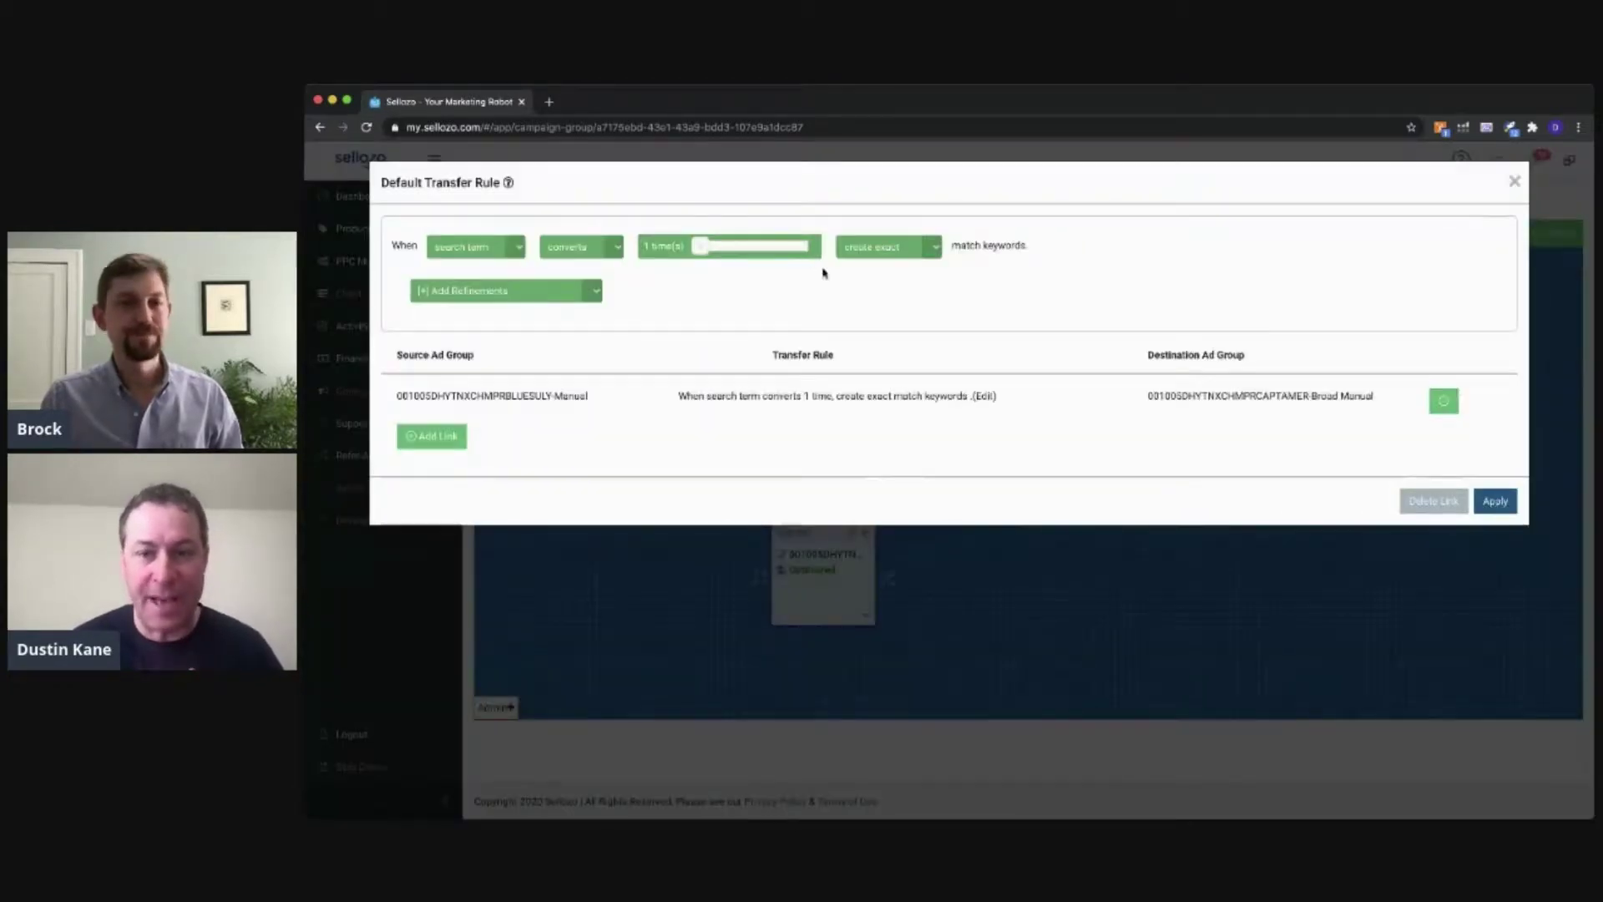
Set this ad group link's own transfer rule to create phrase match keywords and apply it.
left_click(985, 396)
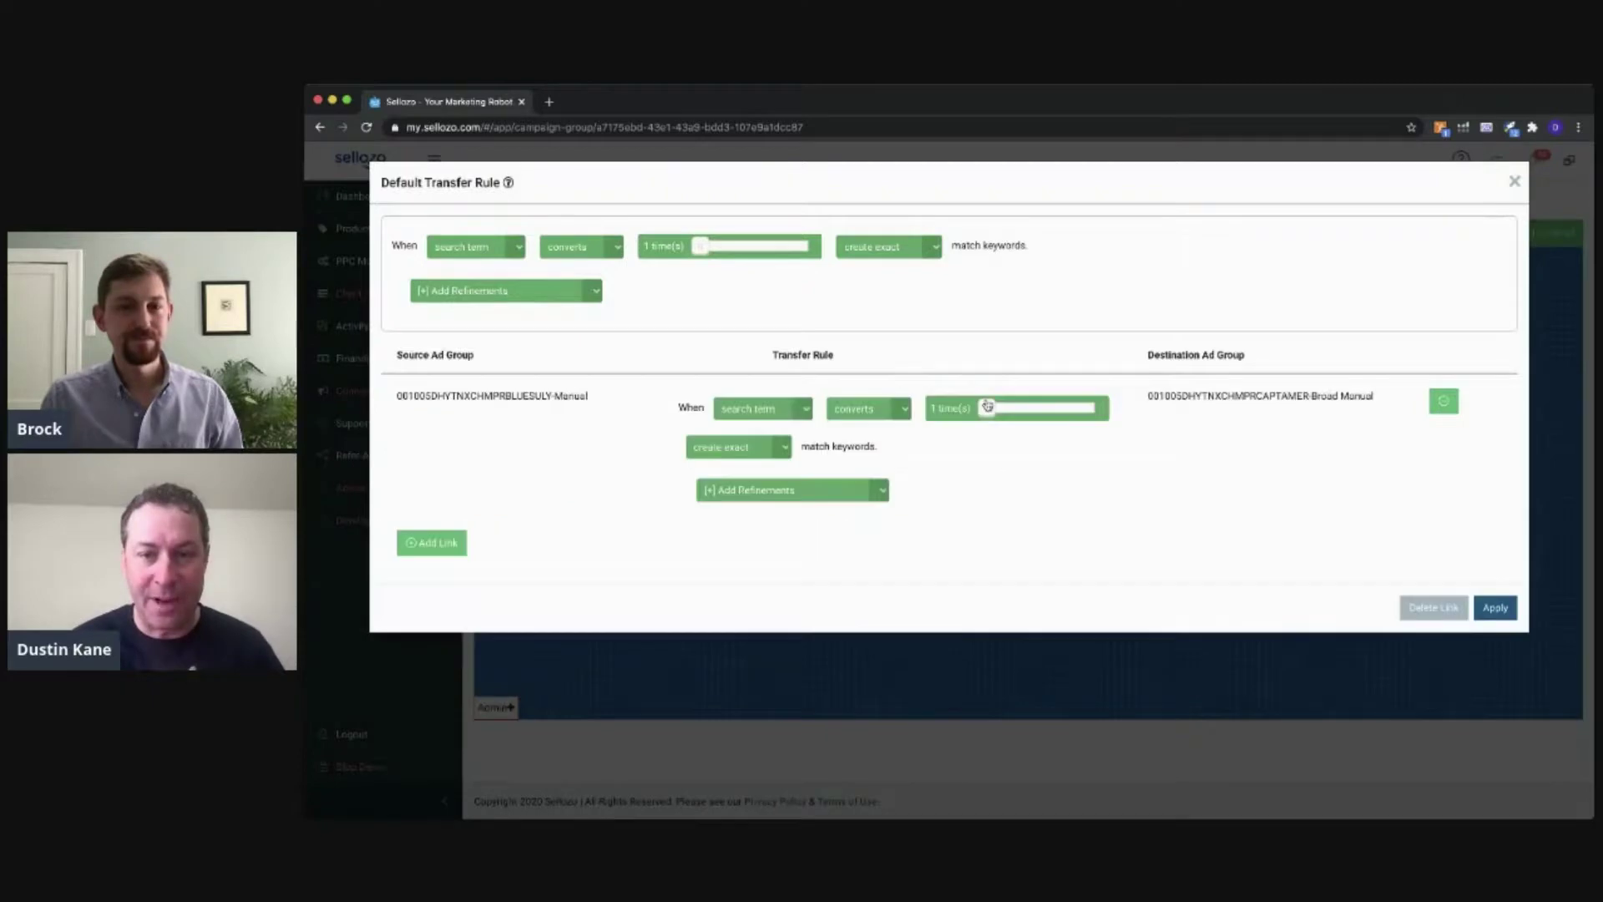
left_click(758, 443)
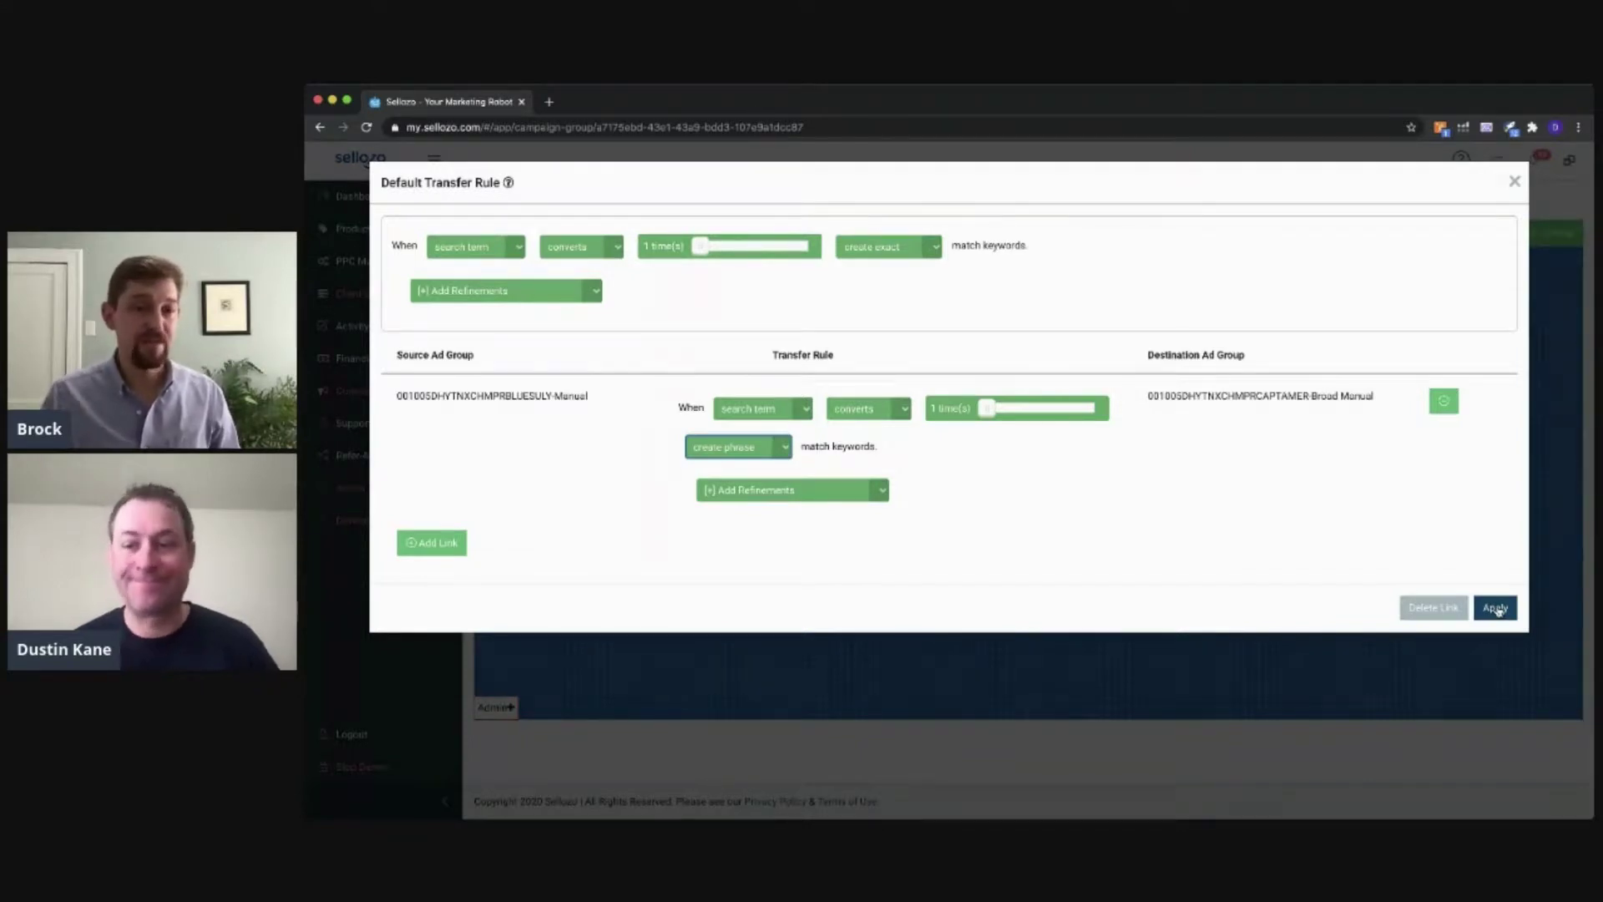
left_click(1496, 608)
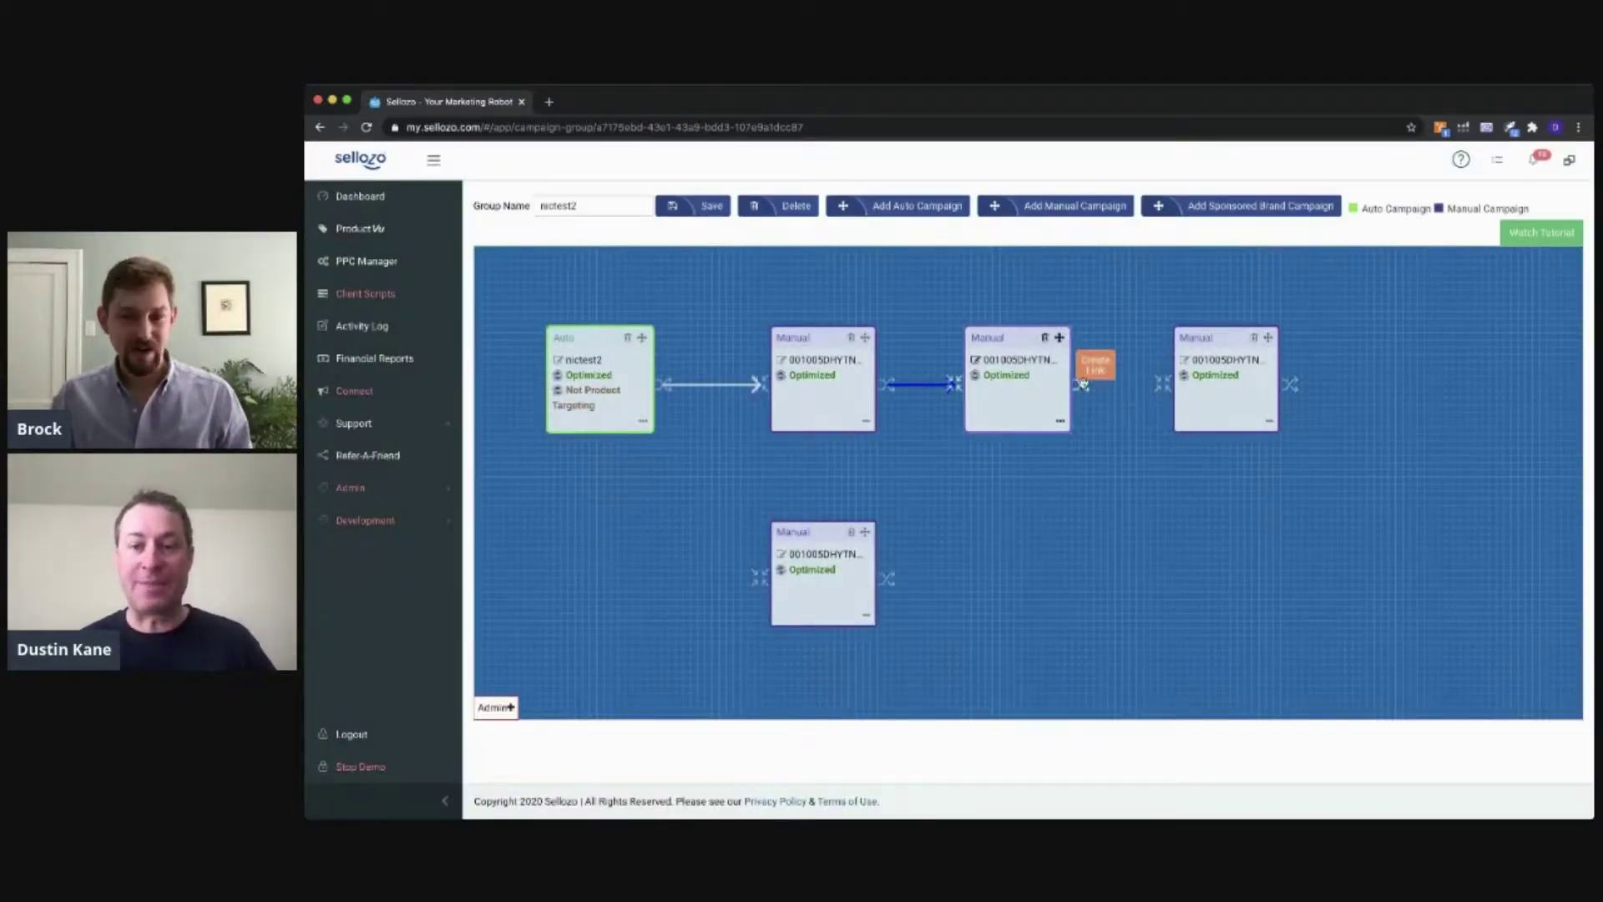
Link the second manual campaign to the third, adding an ad group link with 001005DHYTNXCHMPRCAPTAMER-Broad Manual as both source and destination.
left_click_drag(1083, 384, 1169, 384)
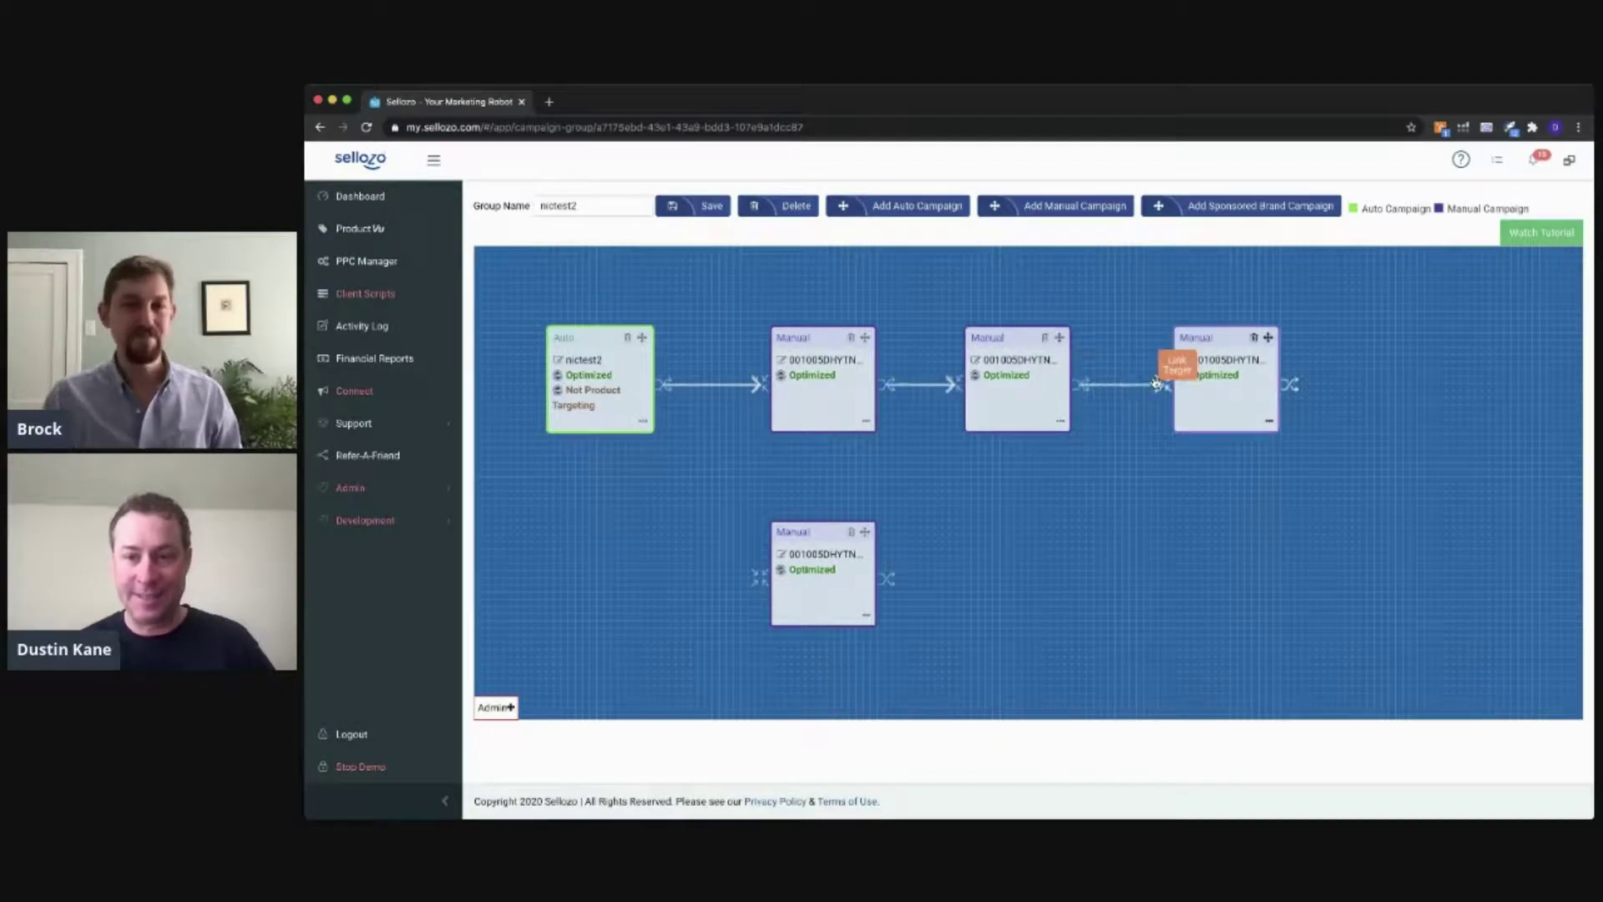
left_click(1112, 389)
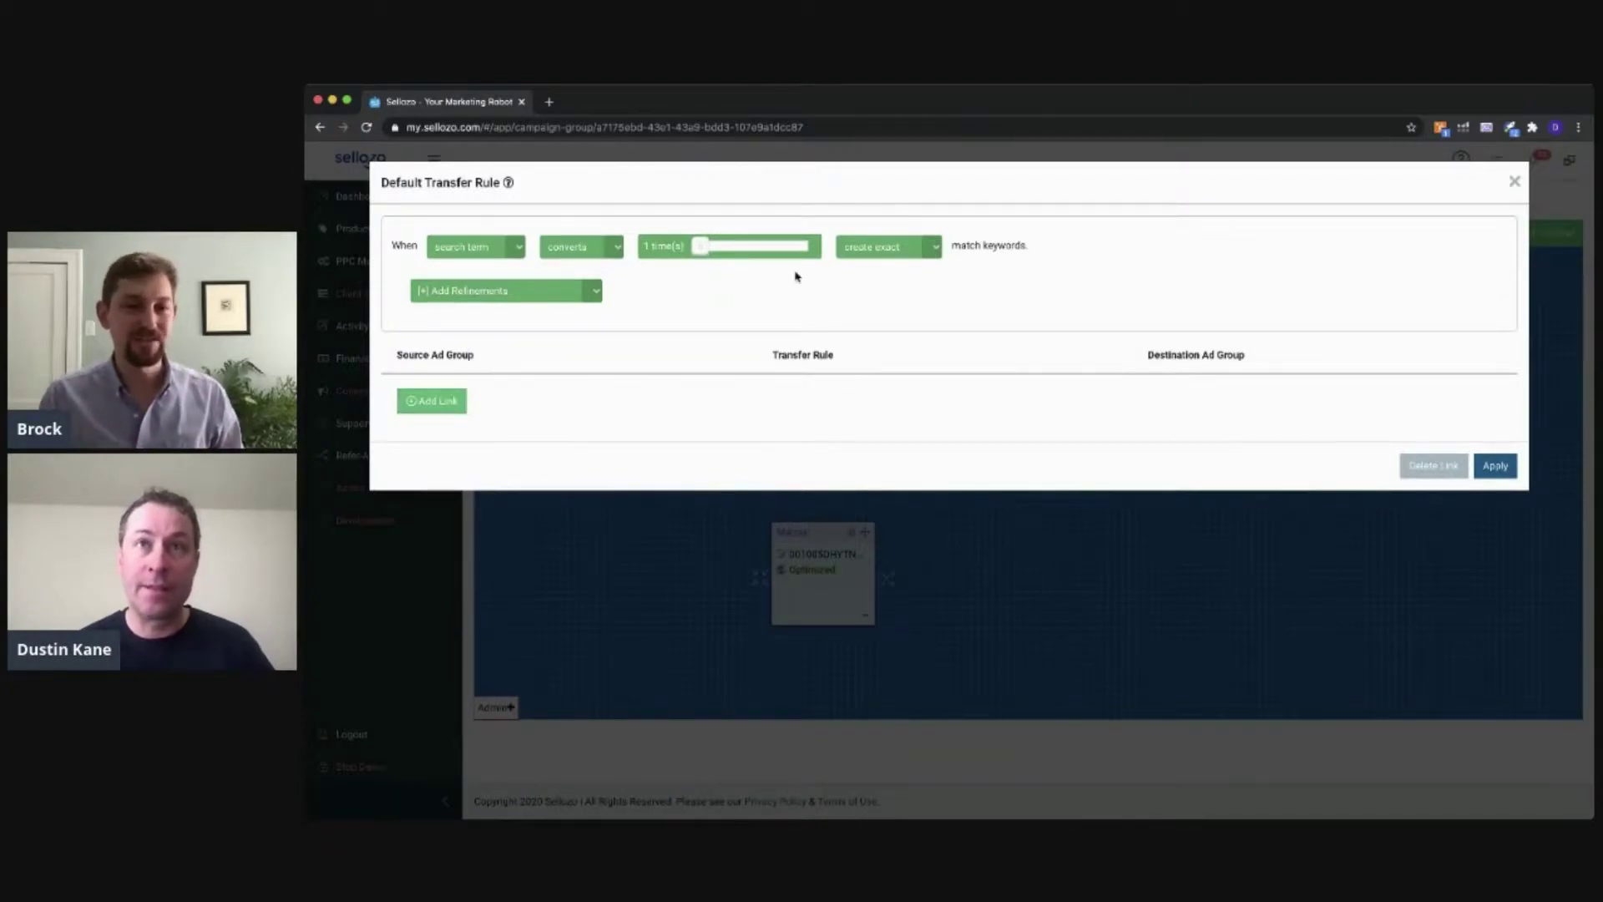
left_click(436, 402)
left_click(426, 398)
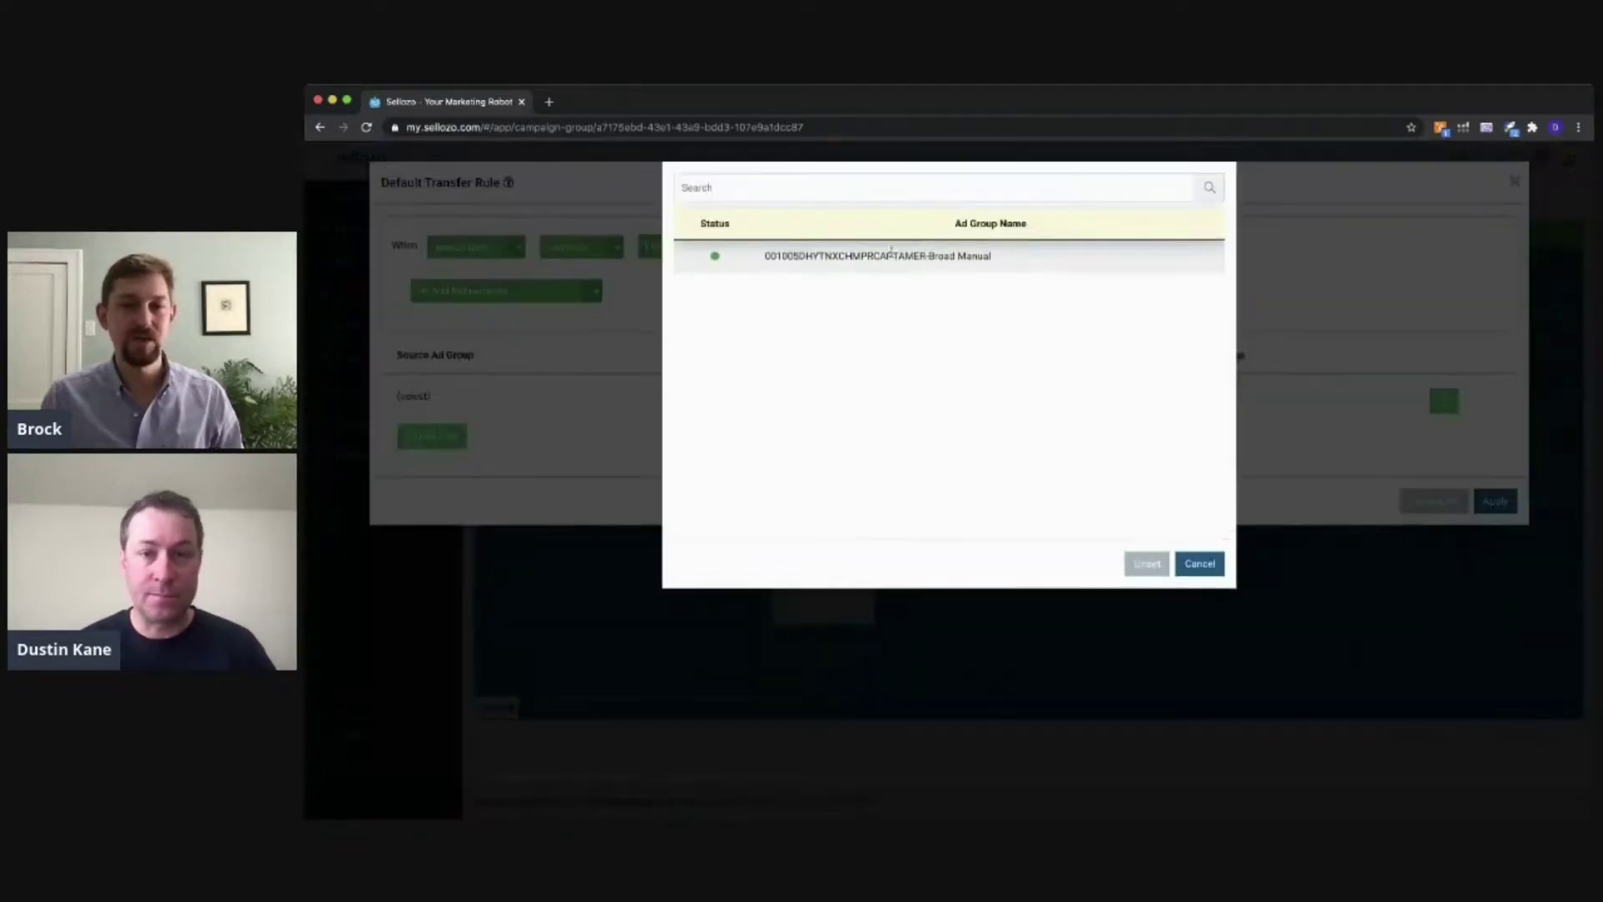
left_click(892, 255)
left_click(1152, 399)
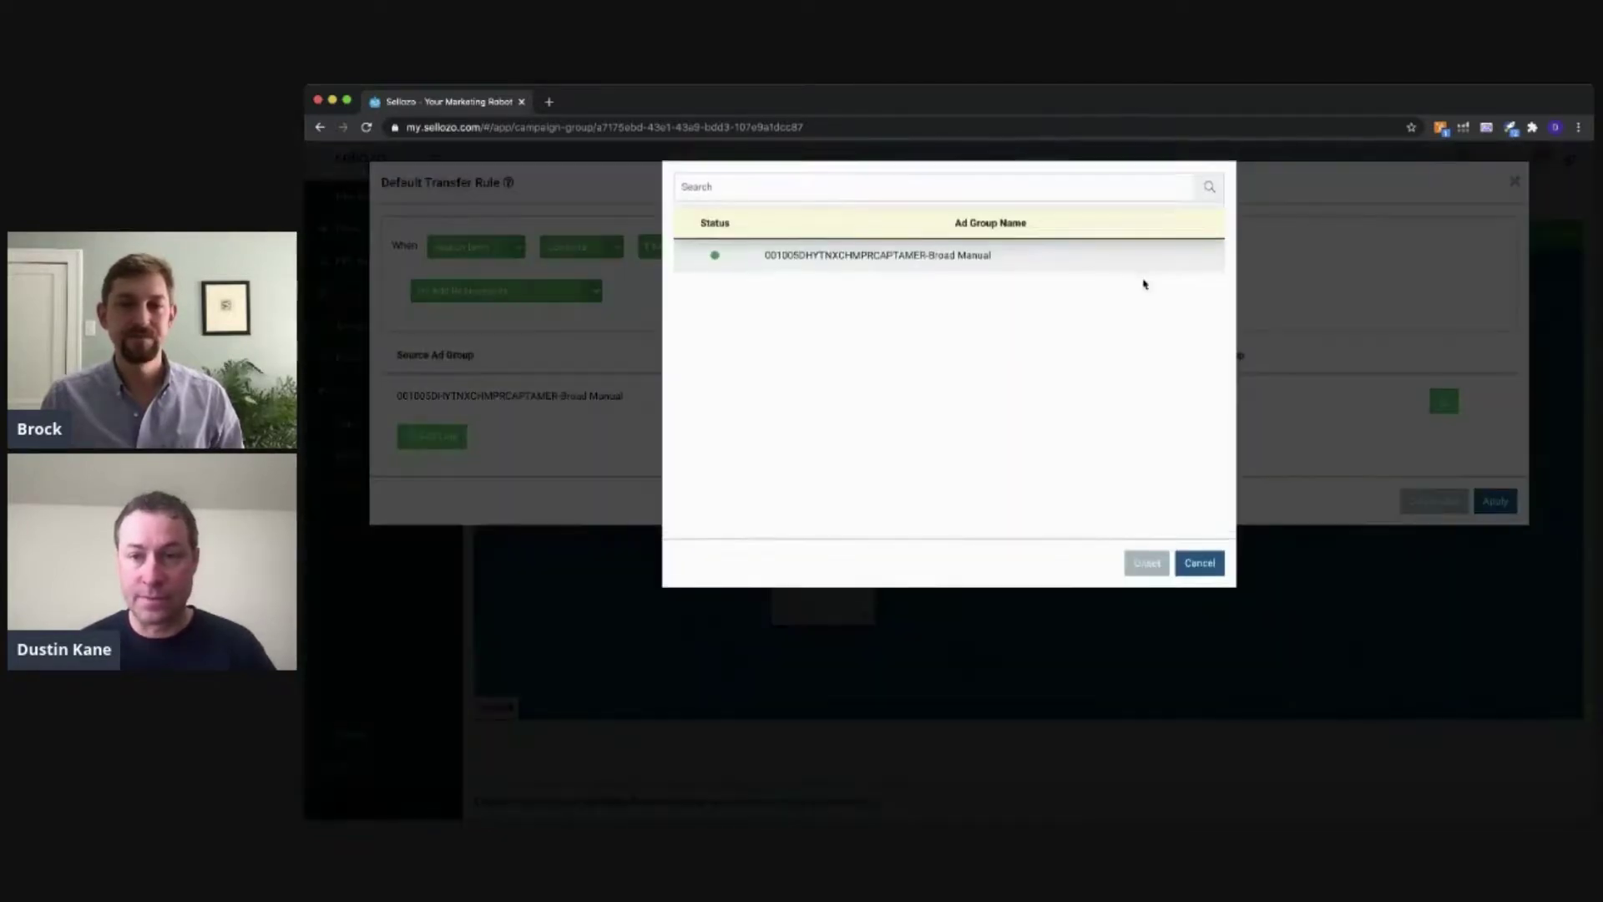
left_click(952, 260)
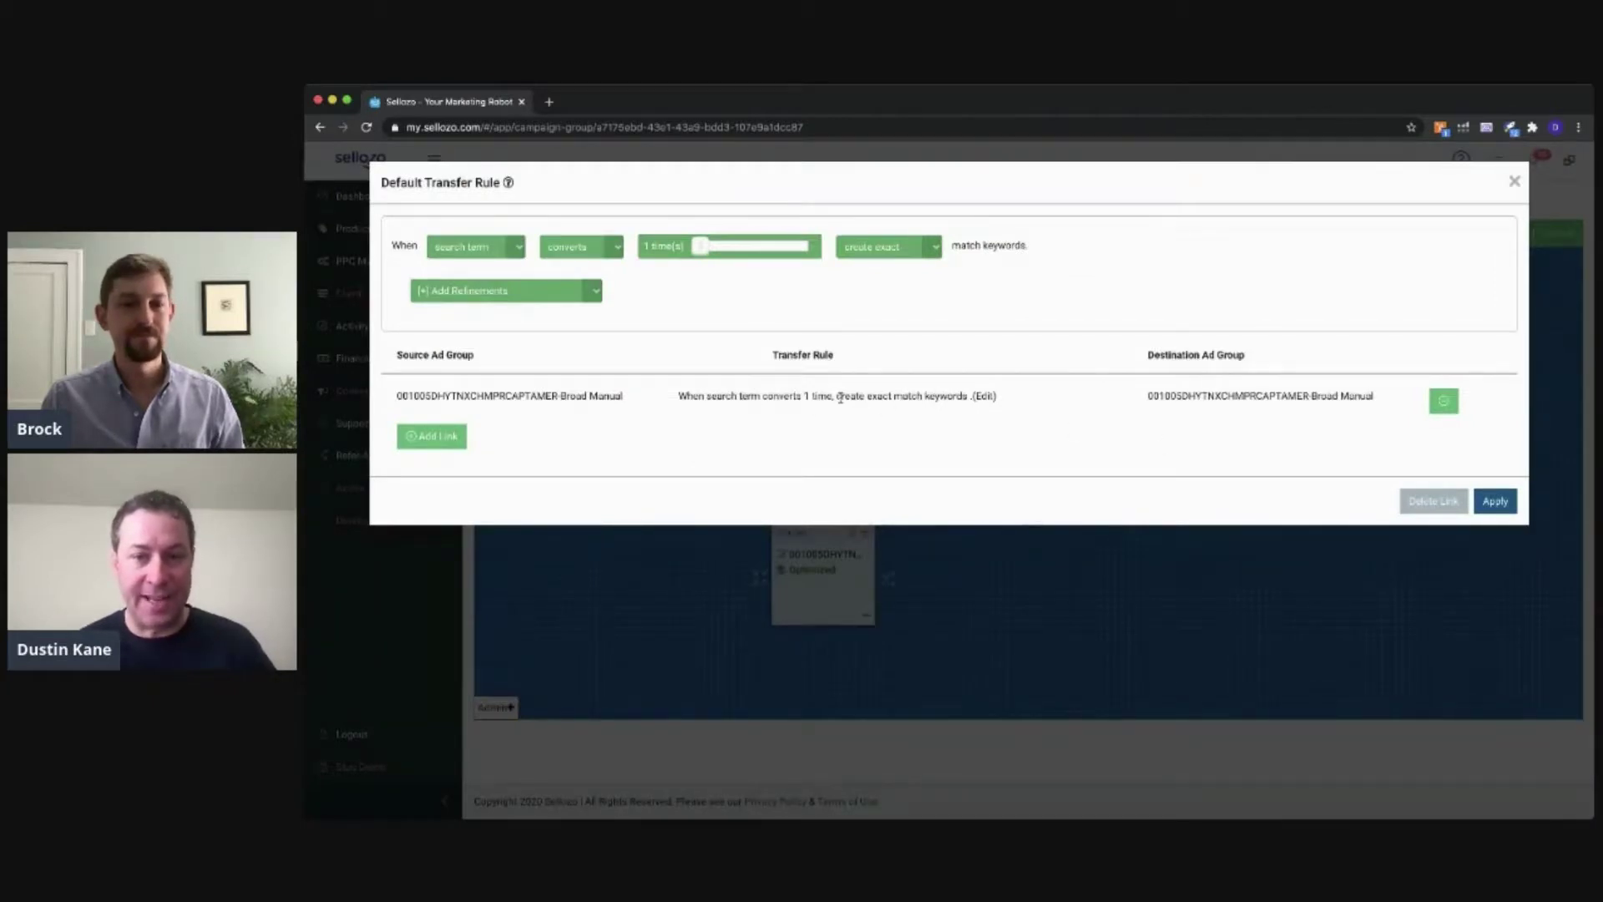
Review this ad group link's exact match keyword rule and apply the transfer rule.
left_click_drag(840, 398, 924, 398)
left_click(940, 420)
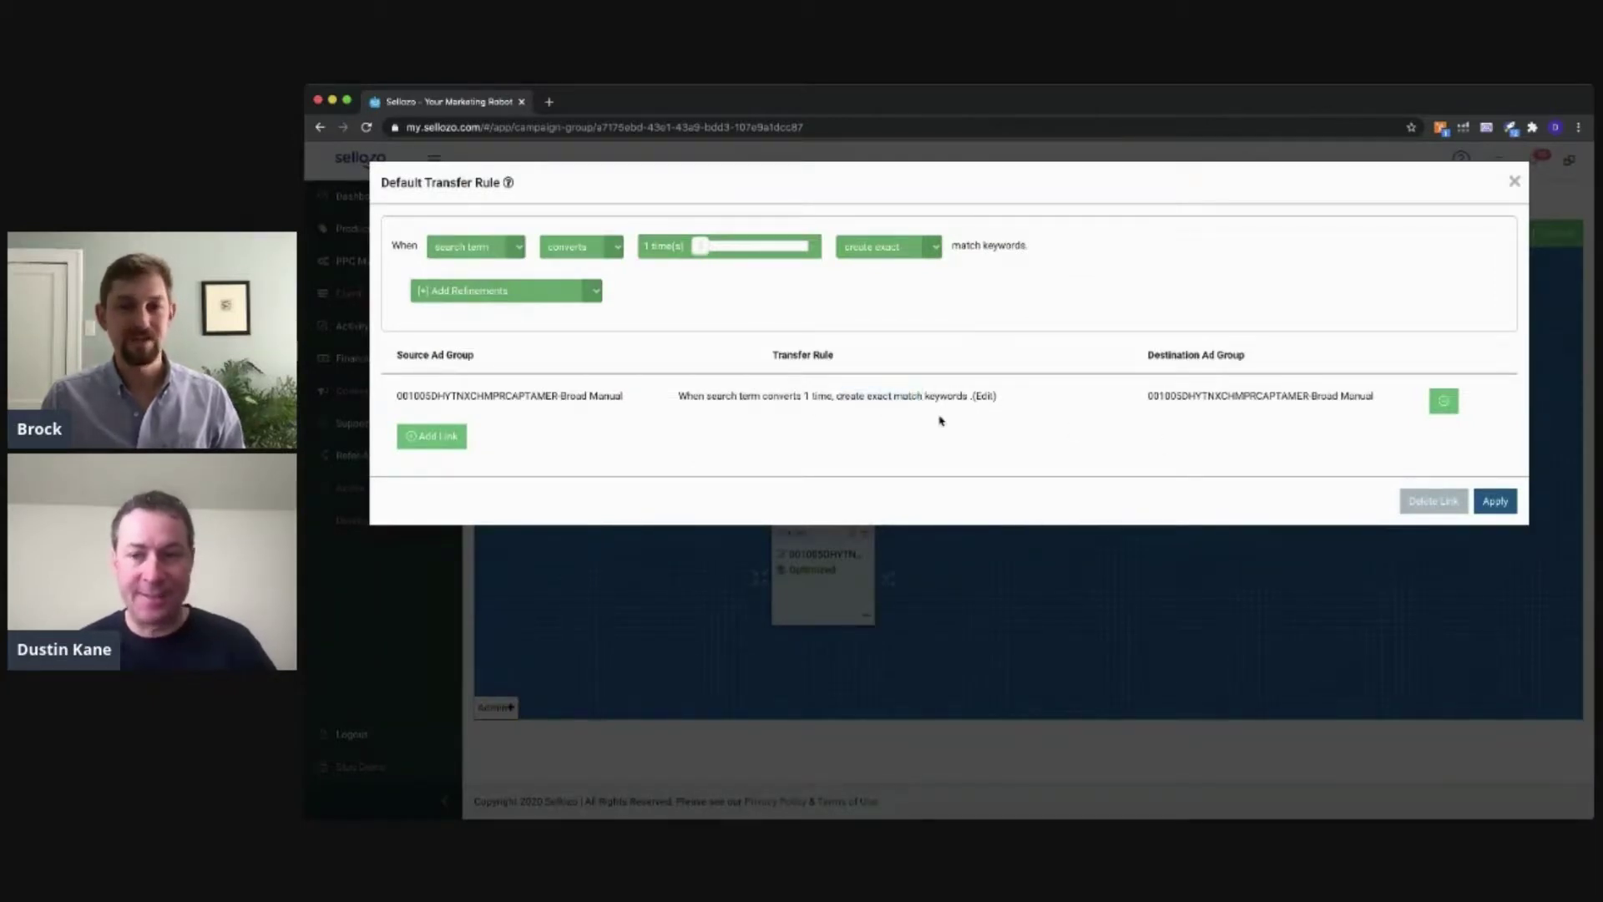
left_click(1505, 505)
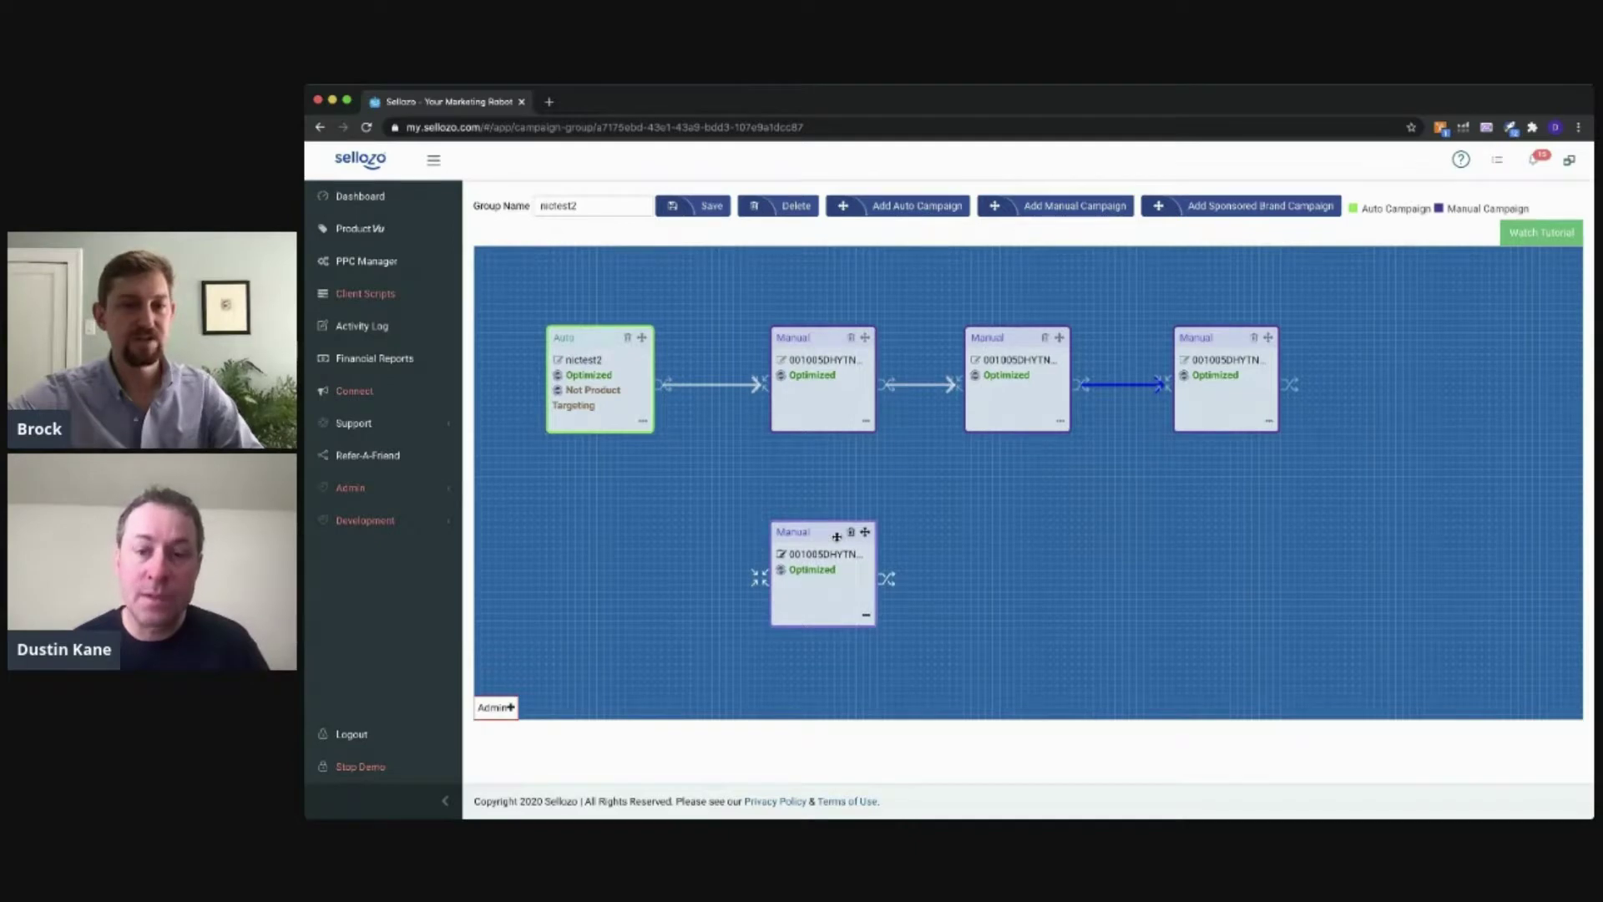
Link the lower manual campaign to the second manual campaign, adding an ad group link from 001005DHYTNXCHMPRXXXXXPAW-Manual to 001005DHYTNXCHMPRCAPTAMER-Broad Manual.
left_click_drag(888, 578, 1040, 521)
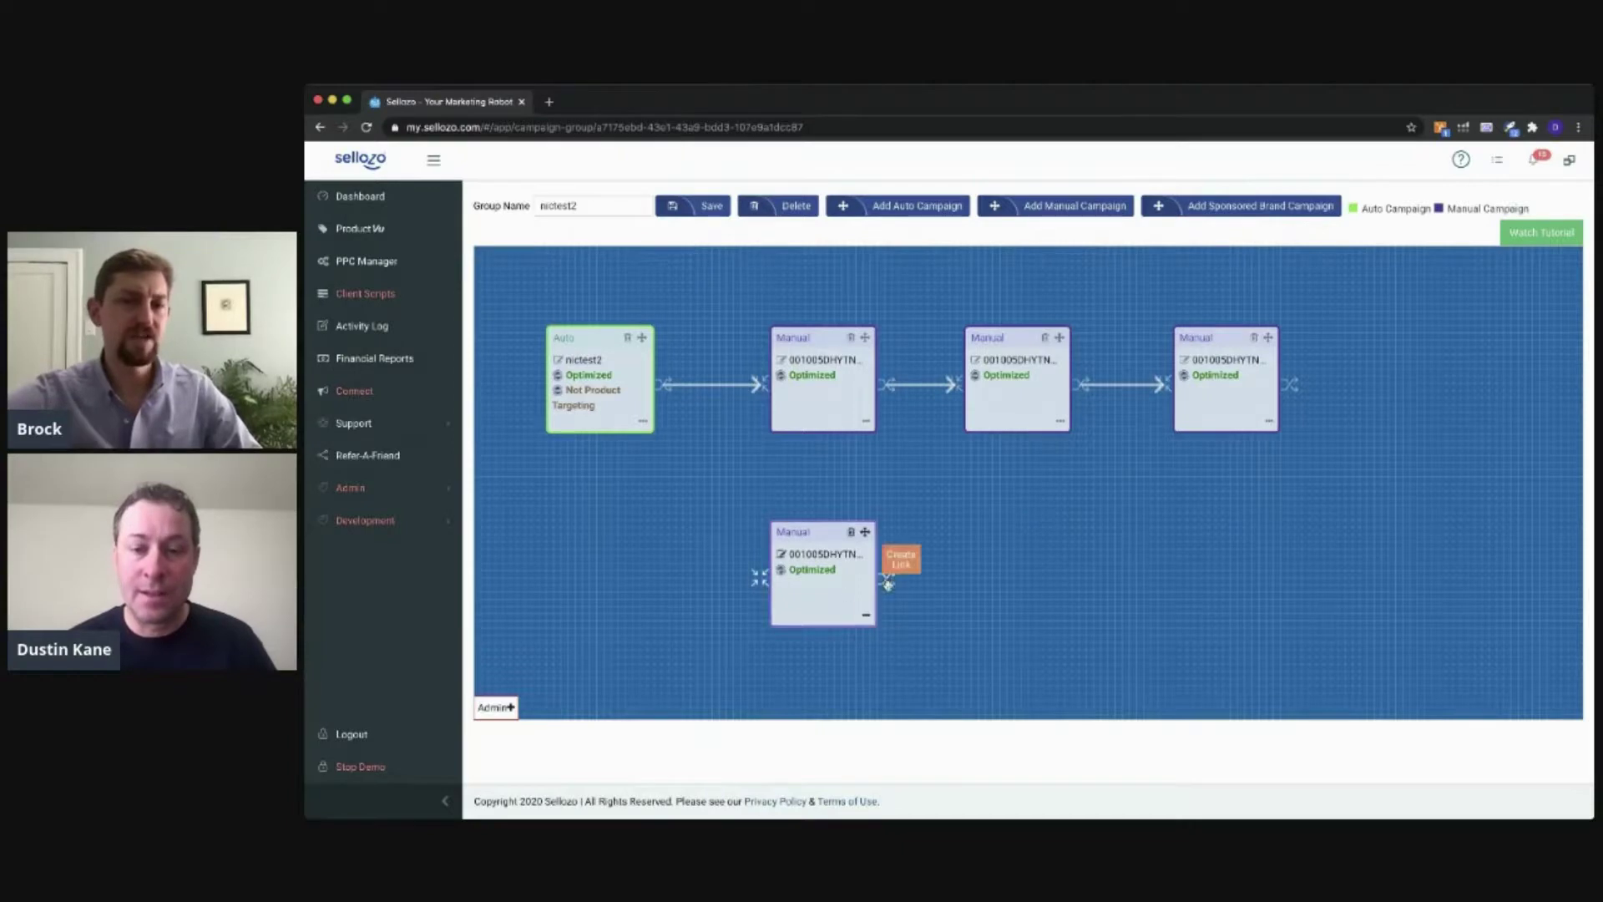
left_click_drag(892, 578, 956, 383)
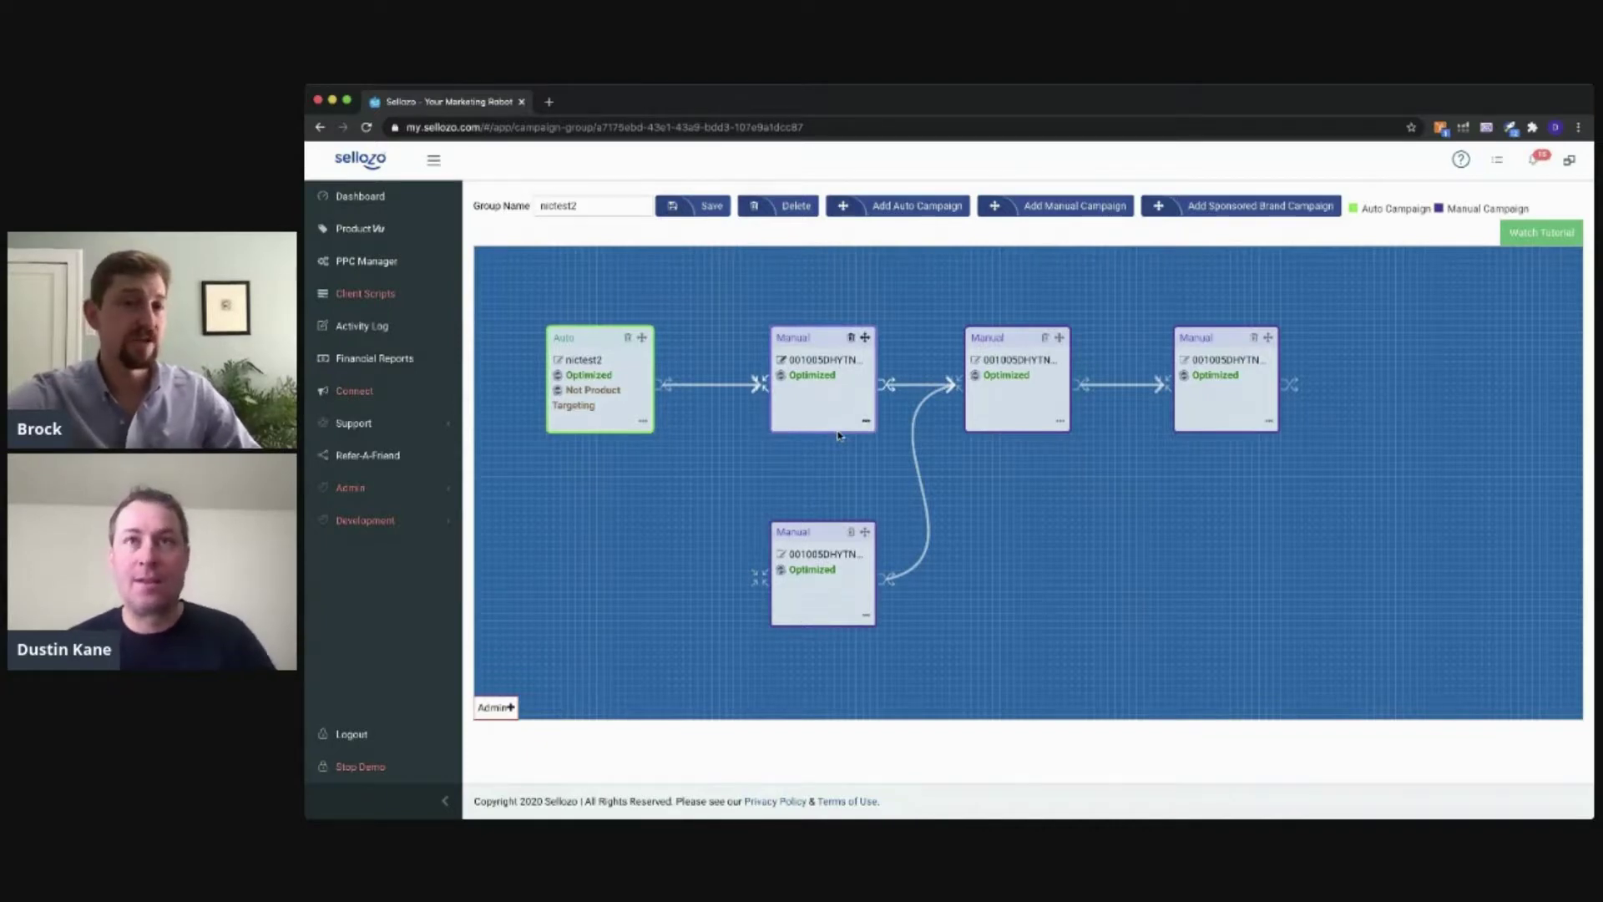
left_click(924, 491)
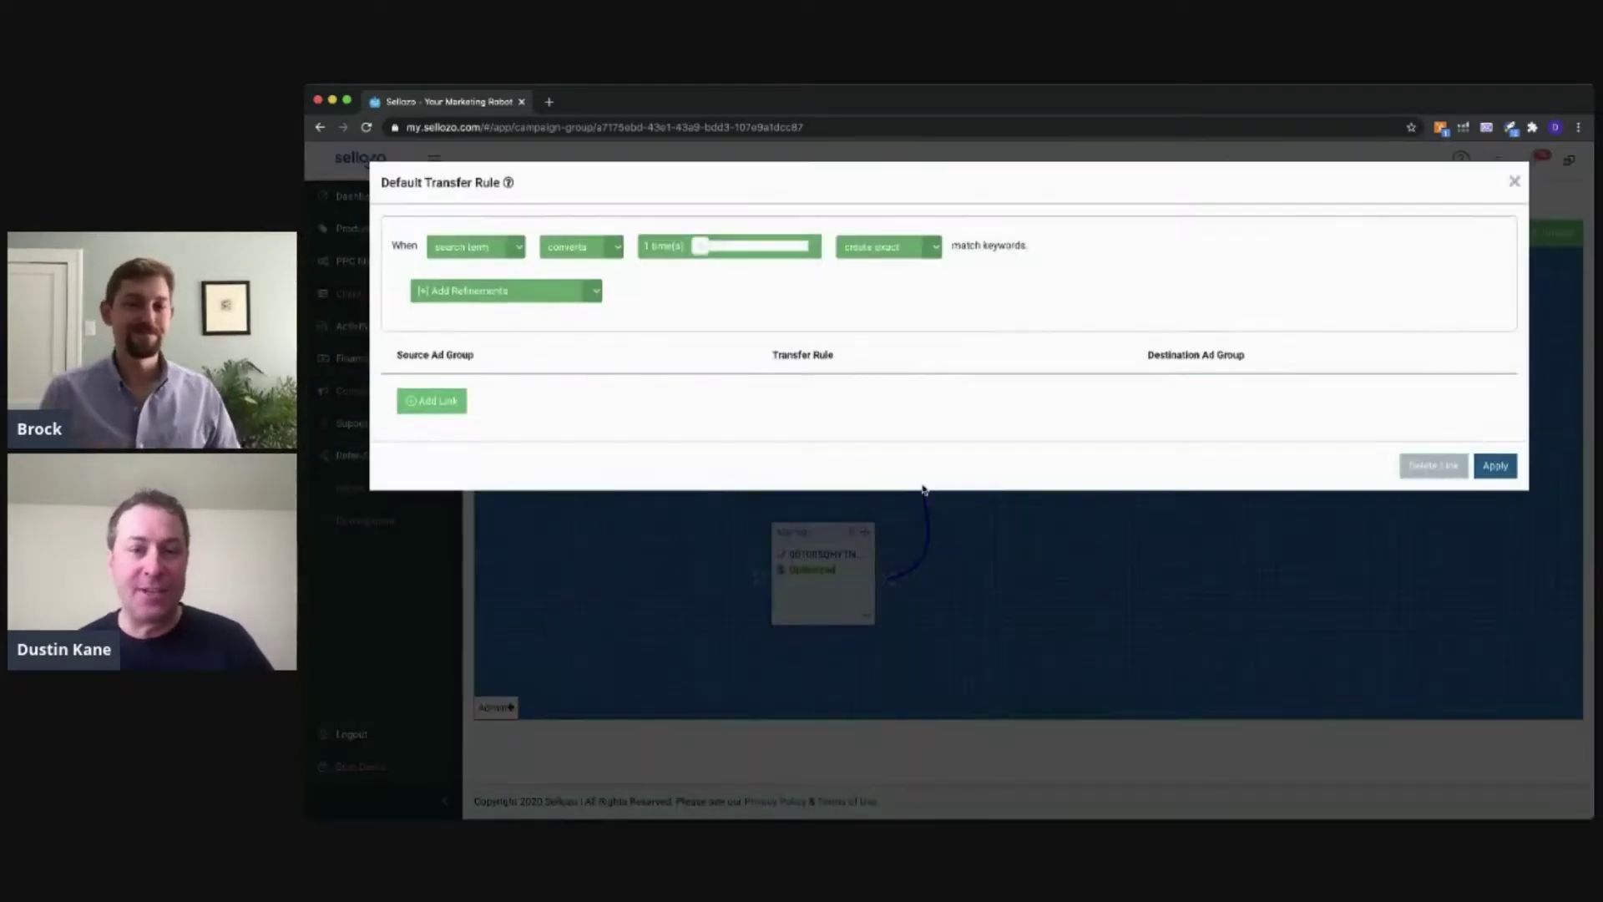
left_click(432, 401)
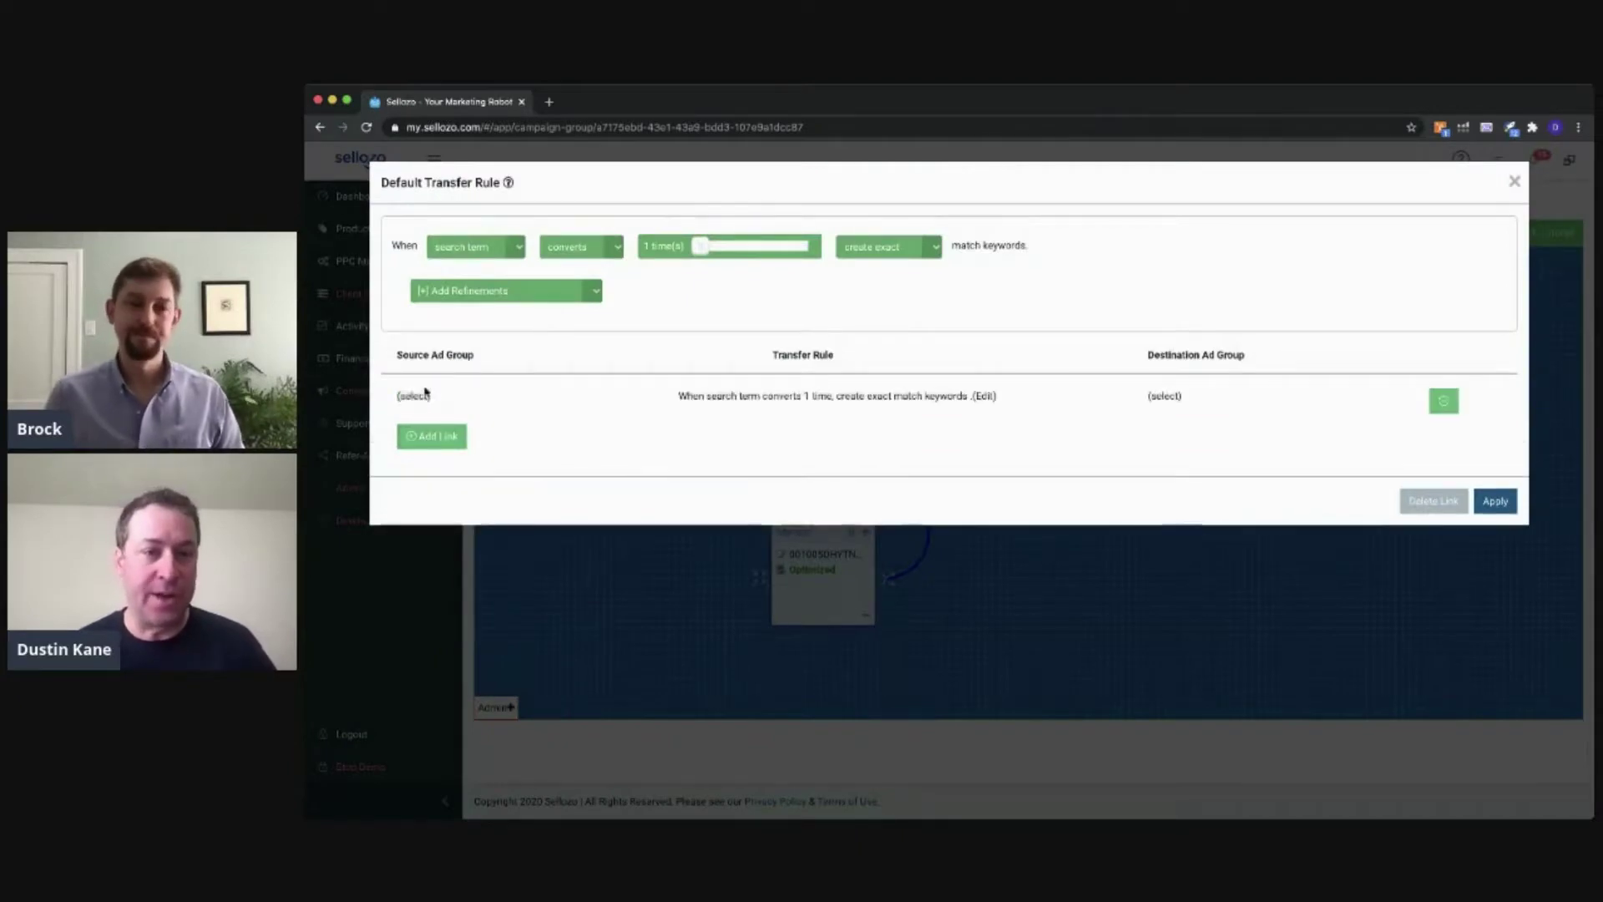
left_click(414, 396)
left_click(835, 247)
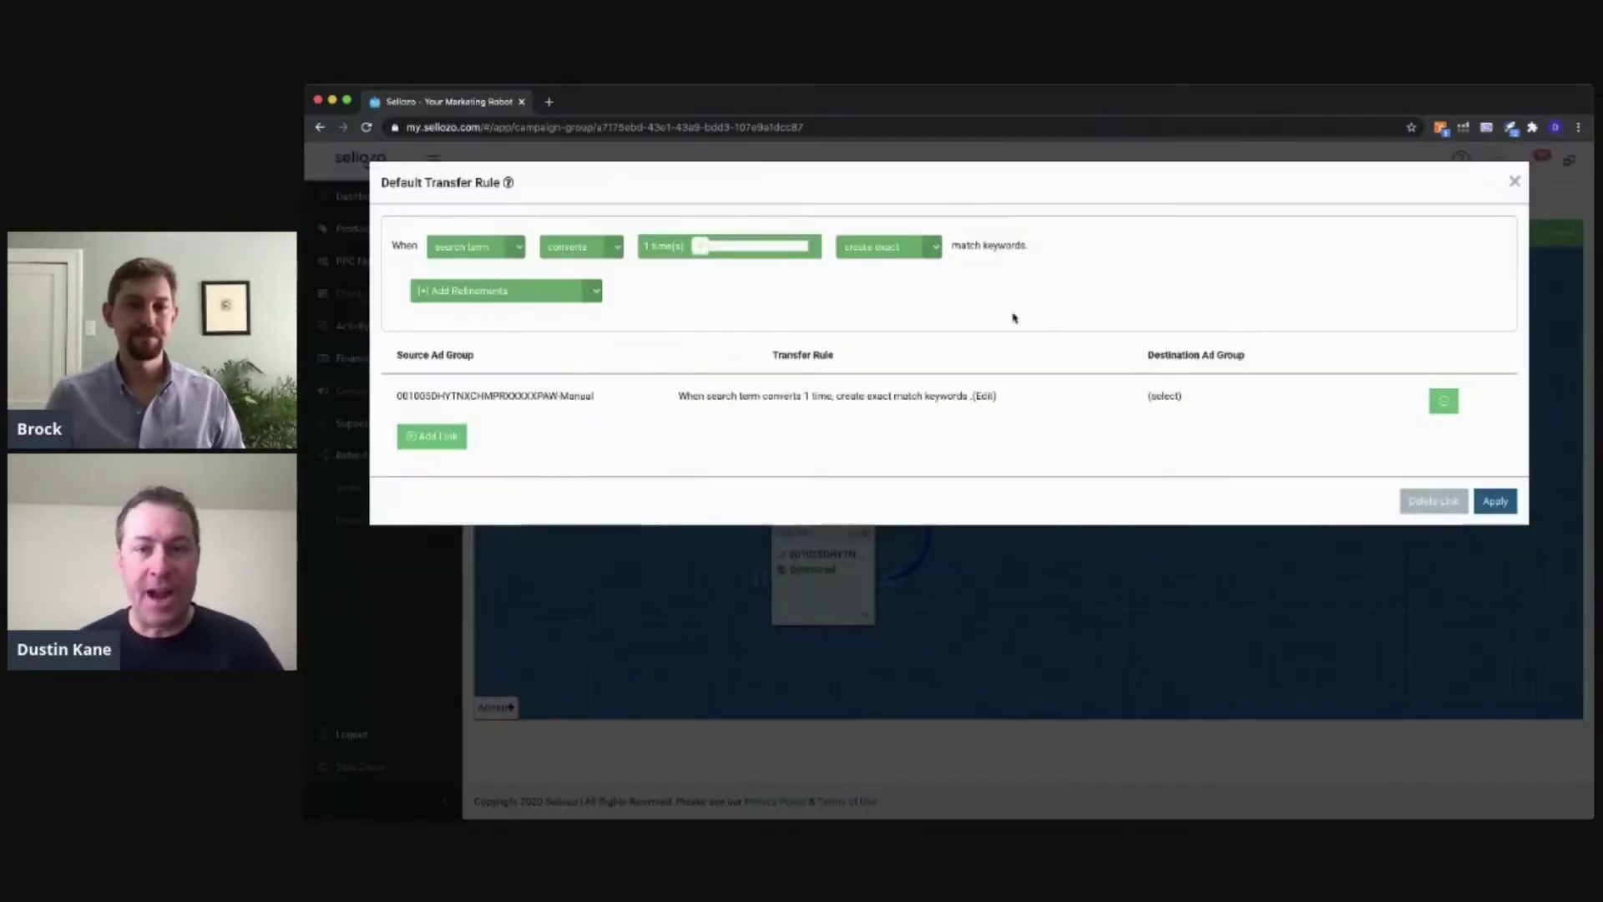
left_click(1165, 399)
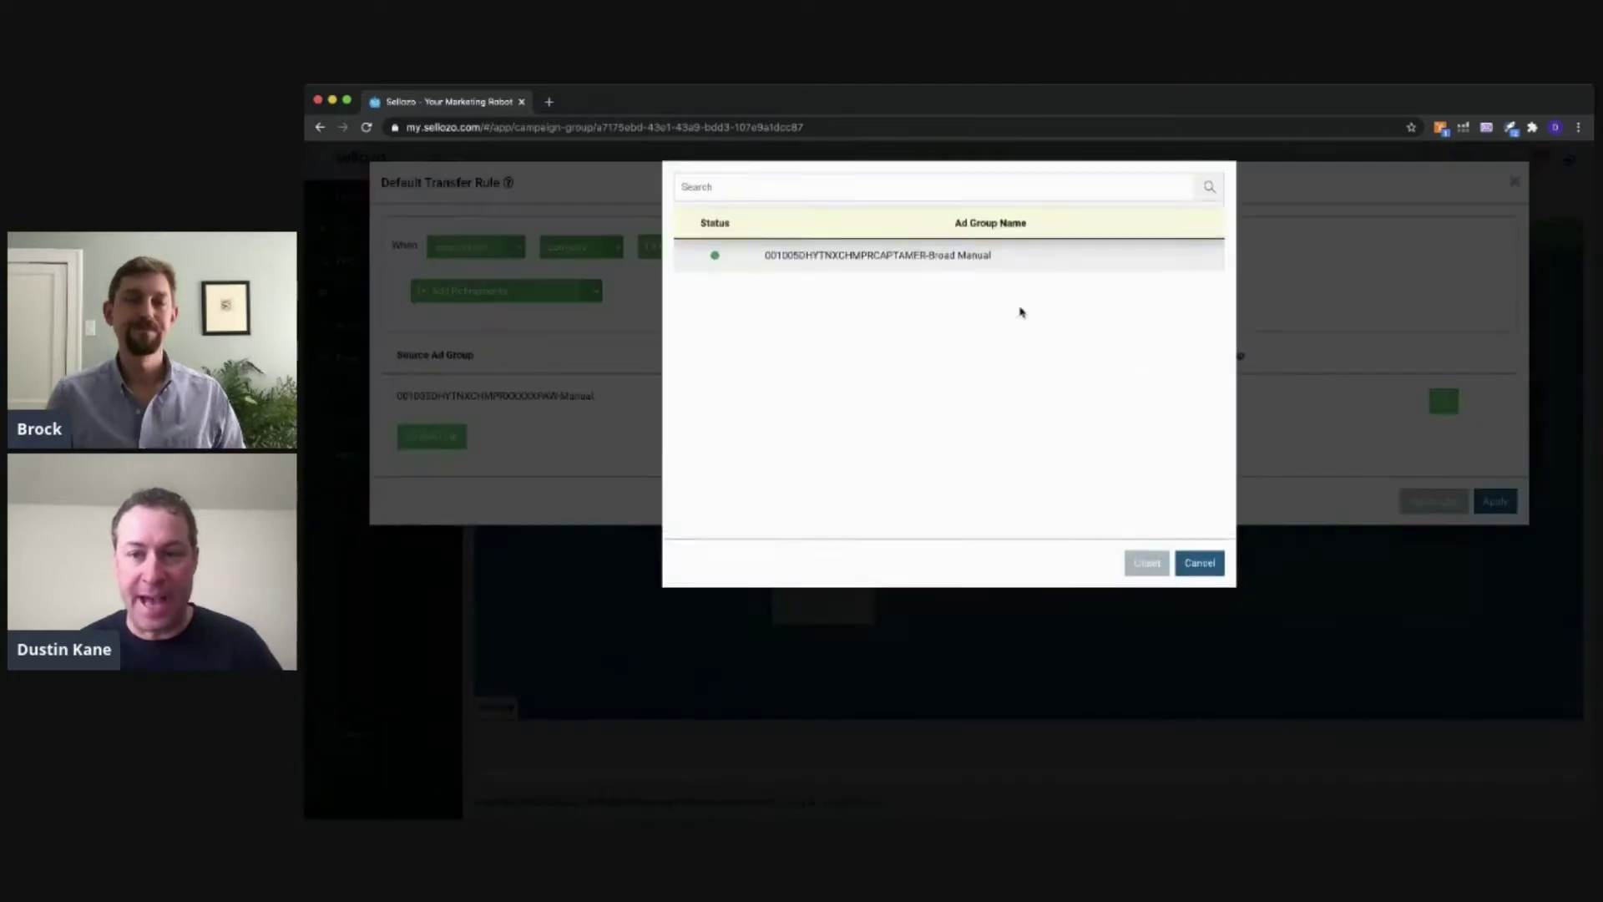
left_click(930, 262)
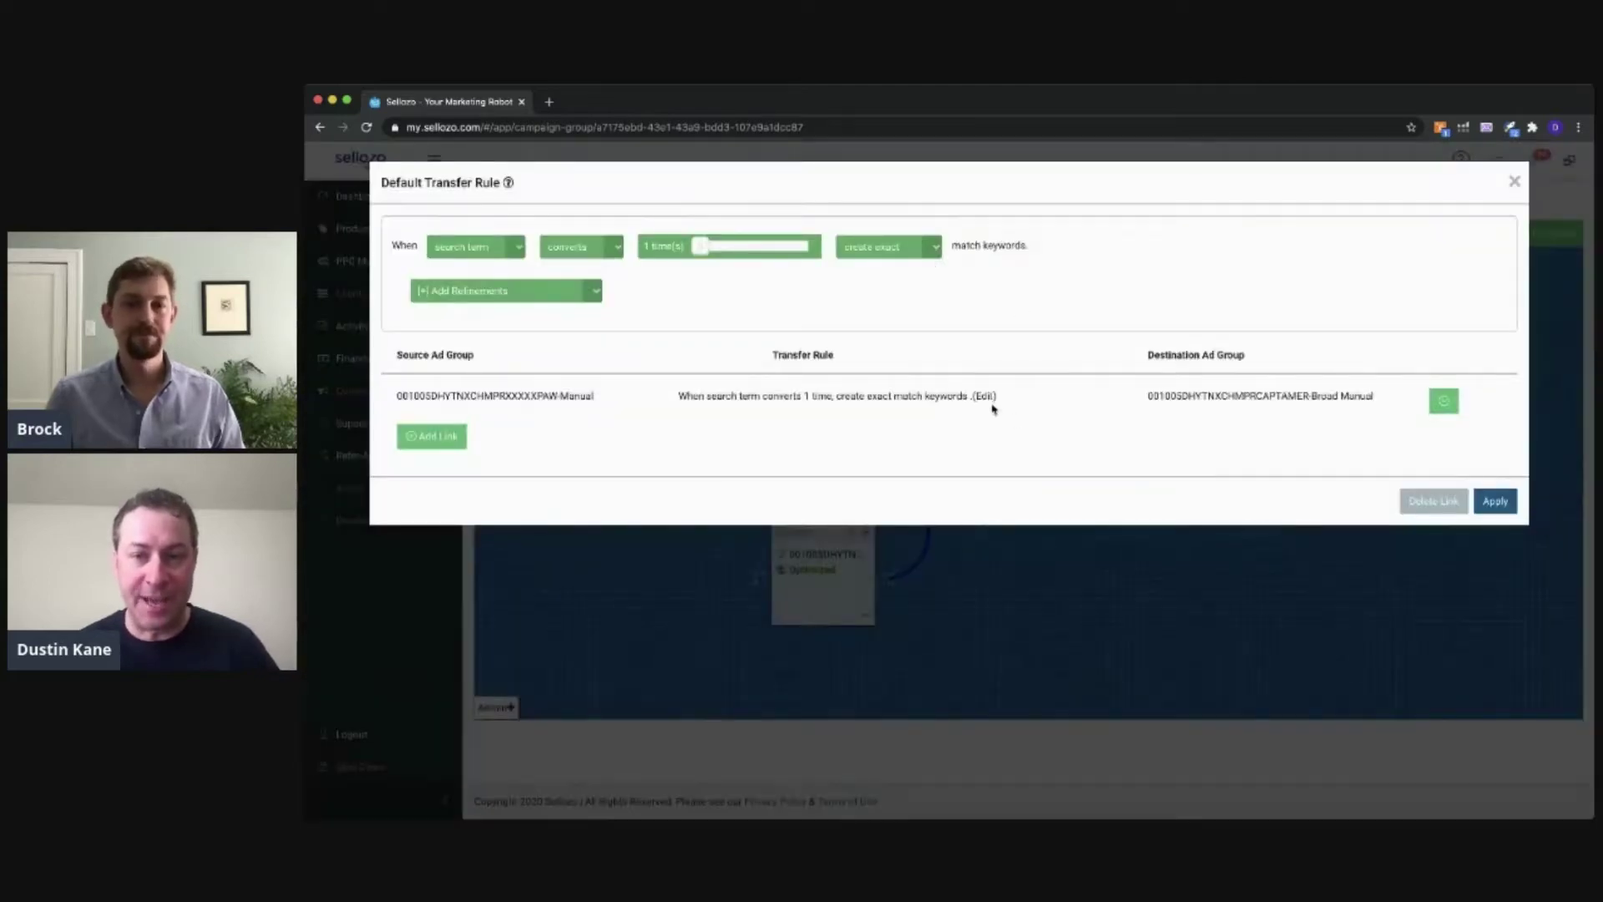
Set the individual rule of the 001005DHYTNXCHMPRXXXXXPAW-Manual ad group link to create phrase match keywords and apply it.
left_click(985, 397)
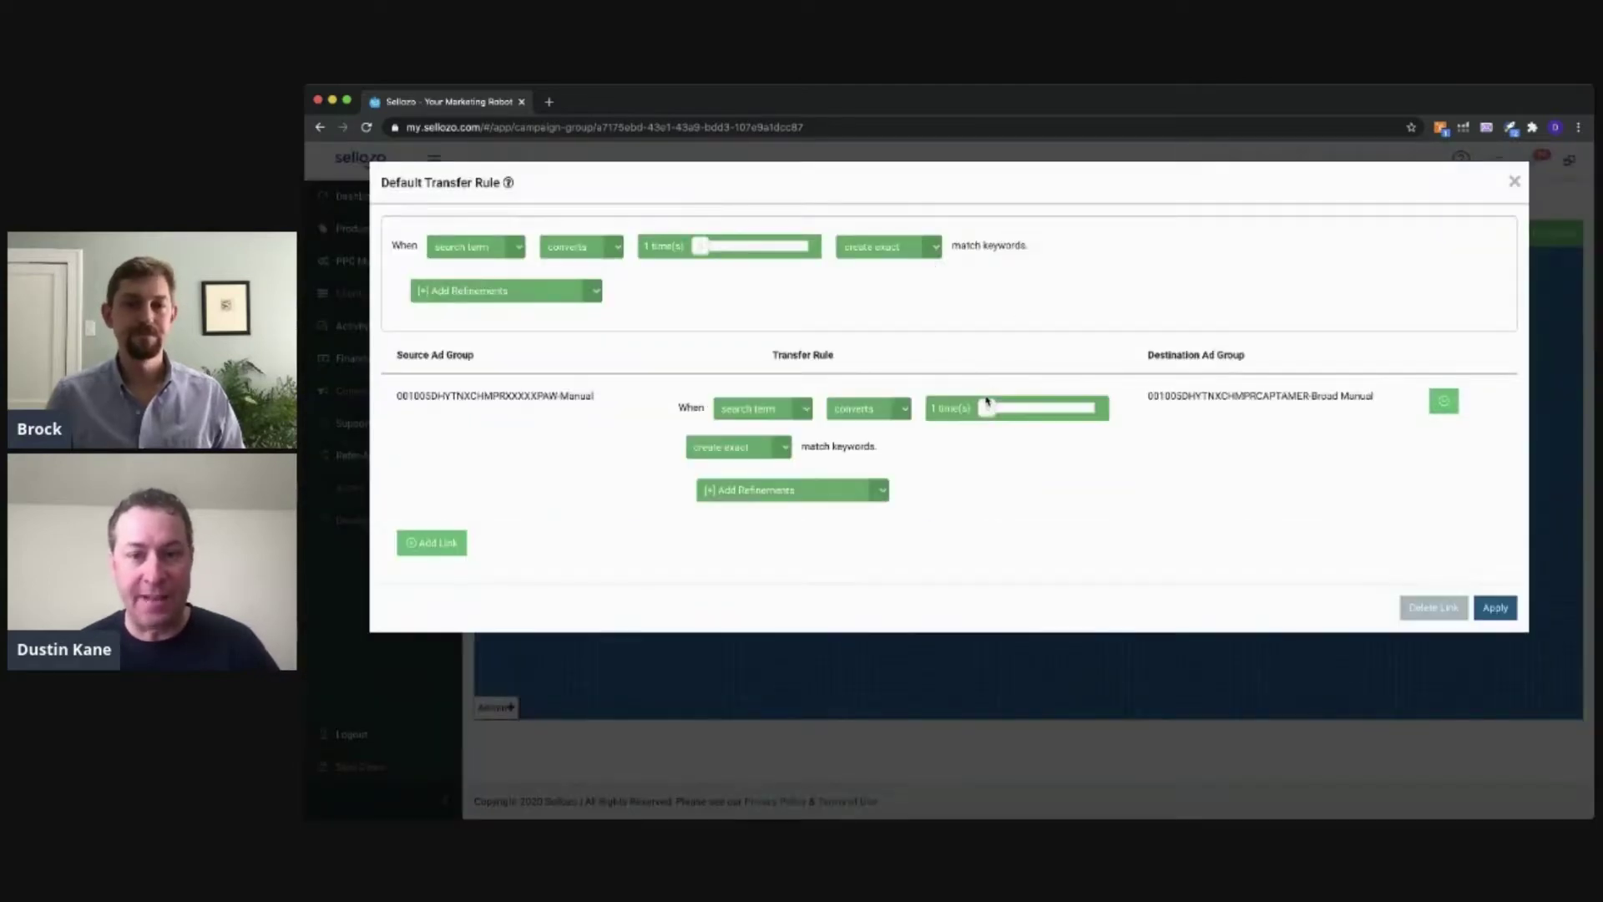
left_click(765, 445)
left_click(752, 464)
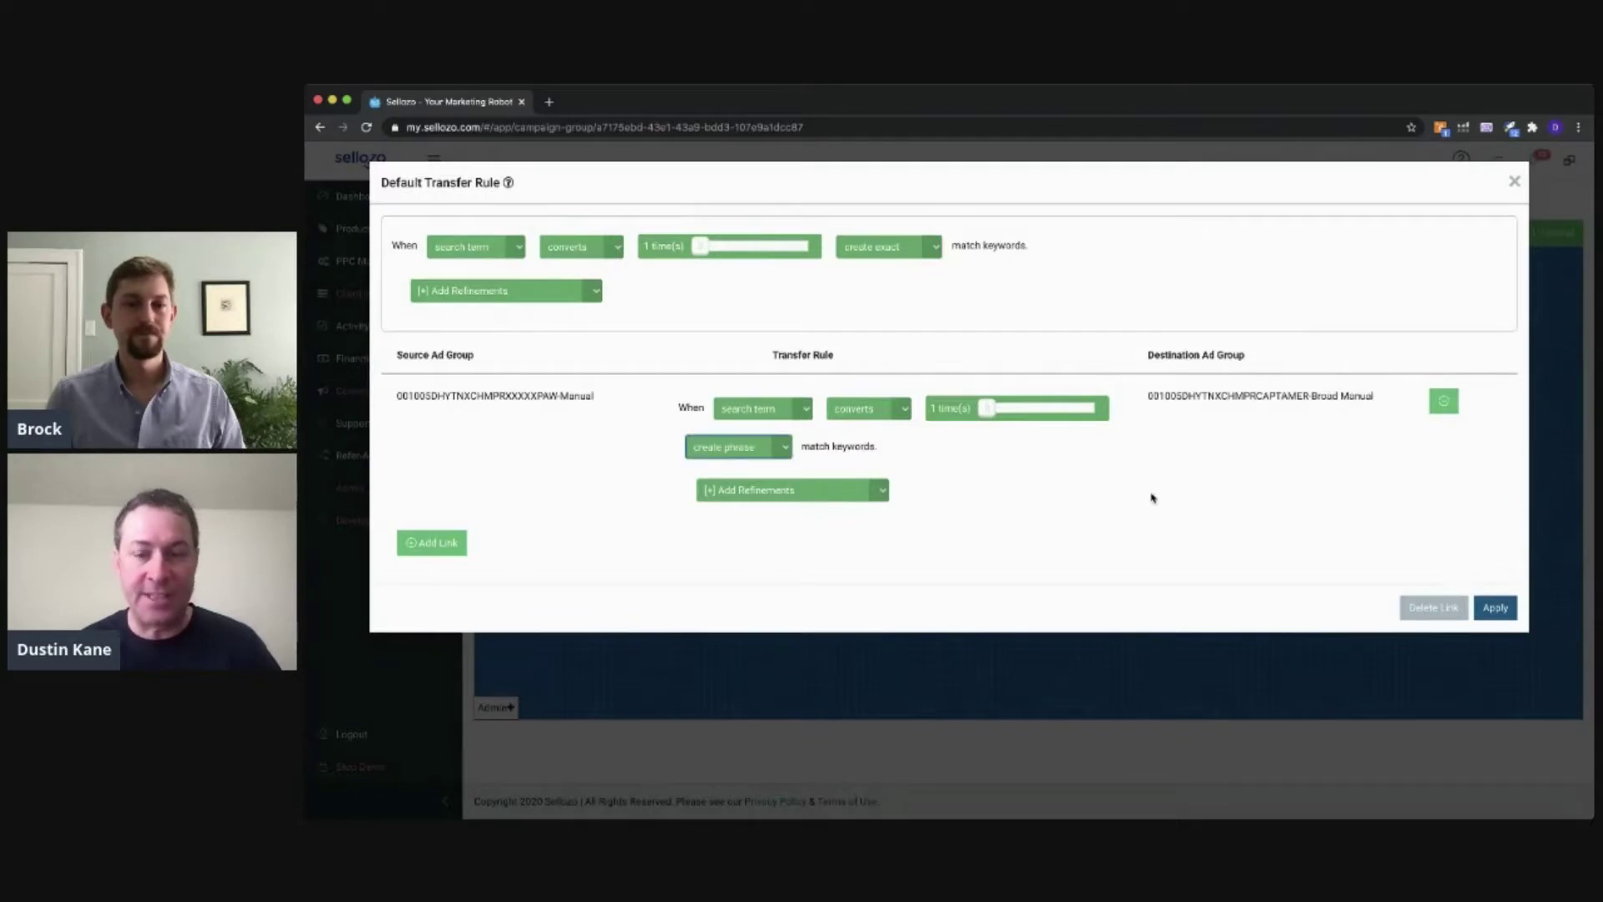
left_click(1495, 608)
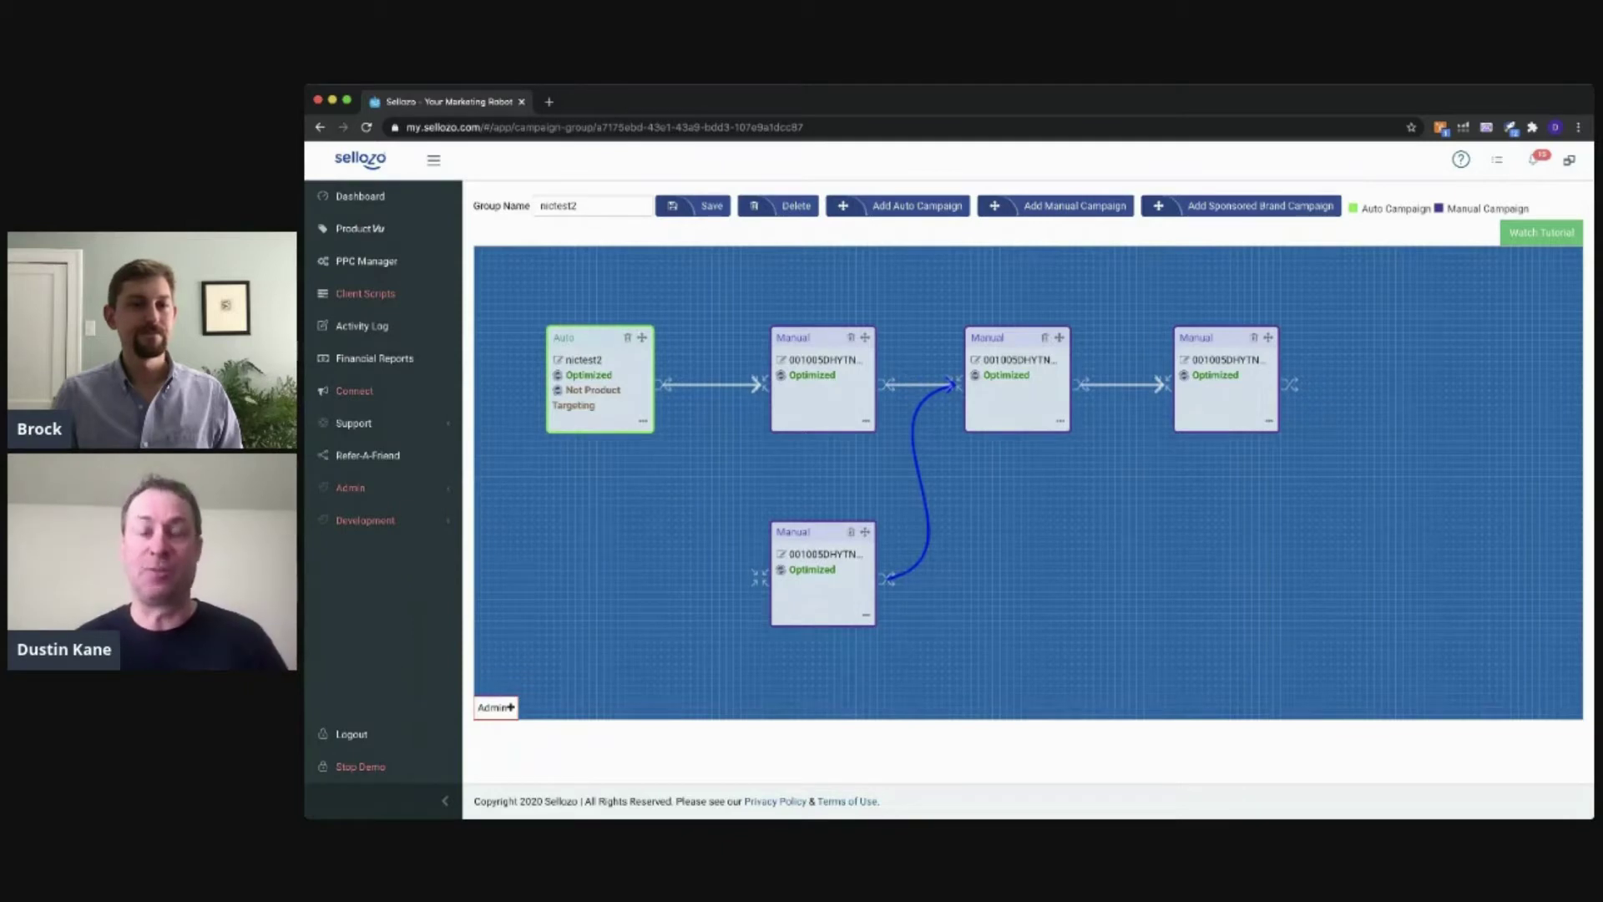
Add a Sponsored Brand campaign to the group and place its card directly beneath the Auto campaign.
left_click(1267, 212)
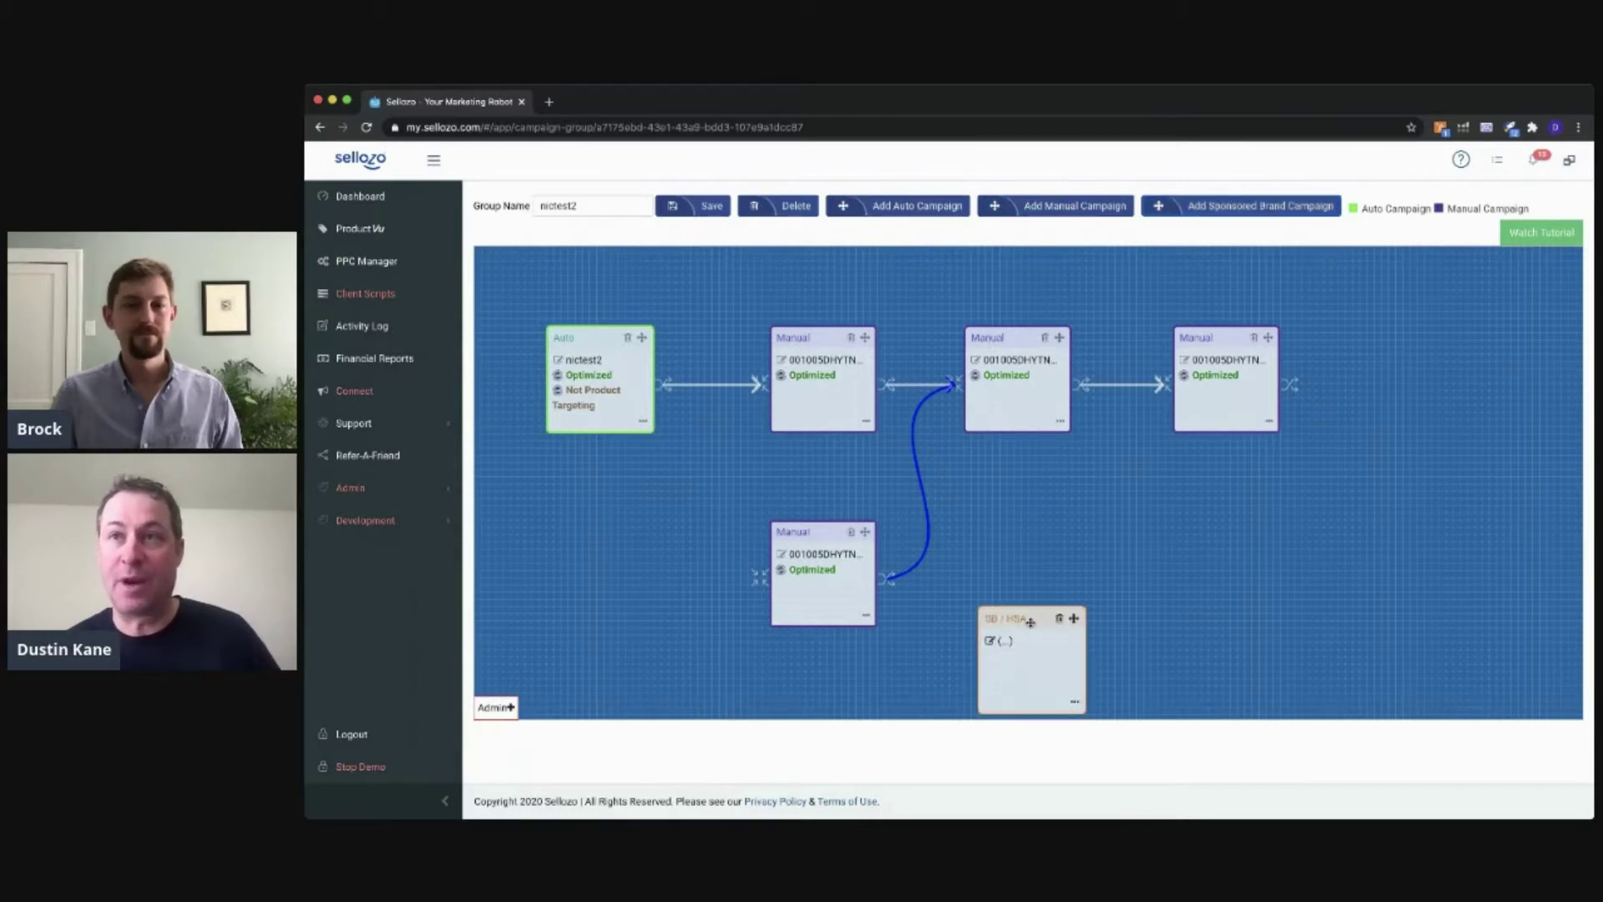
left_click_drag(1029, 621, 1108, 536)
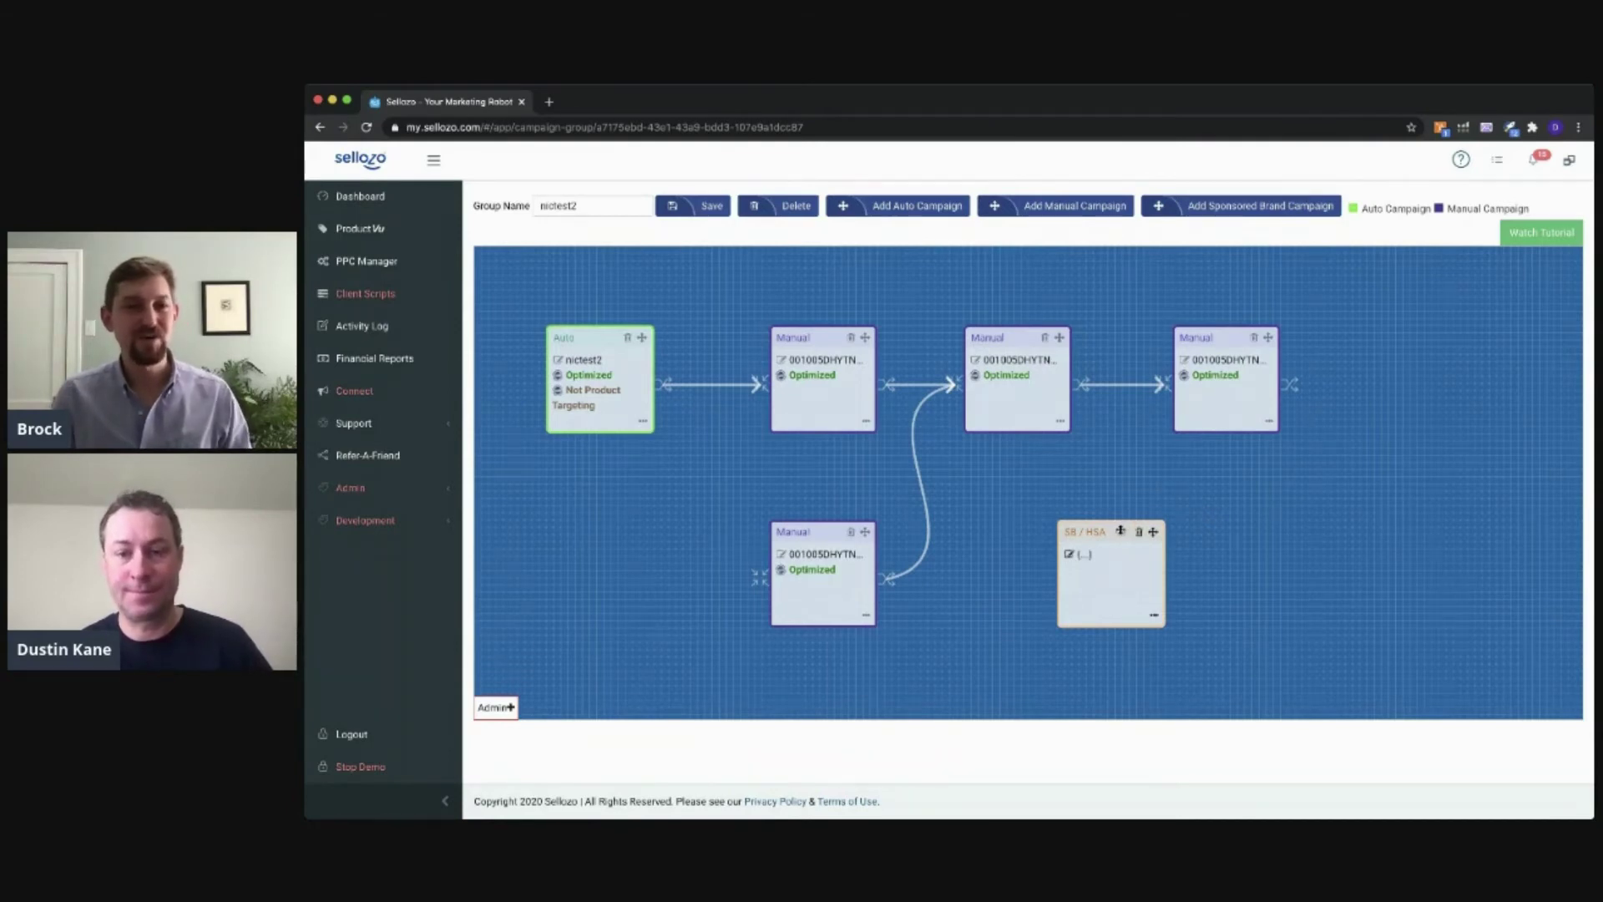
left_click_drag(1120, 531, 607, 529)
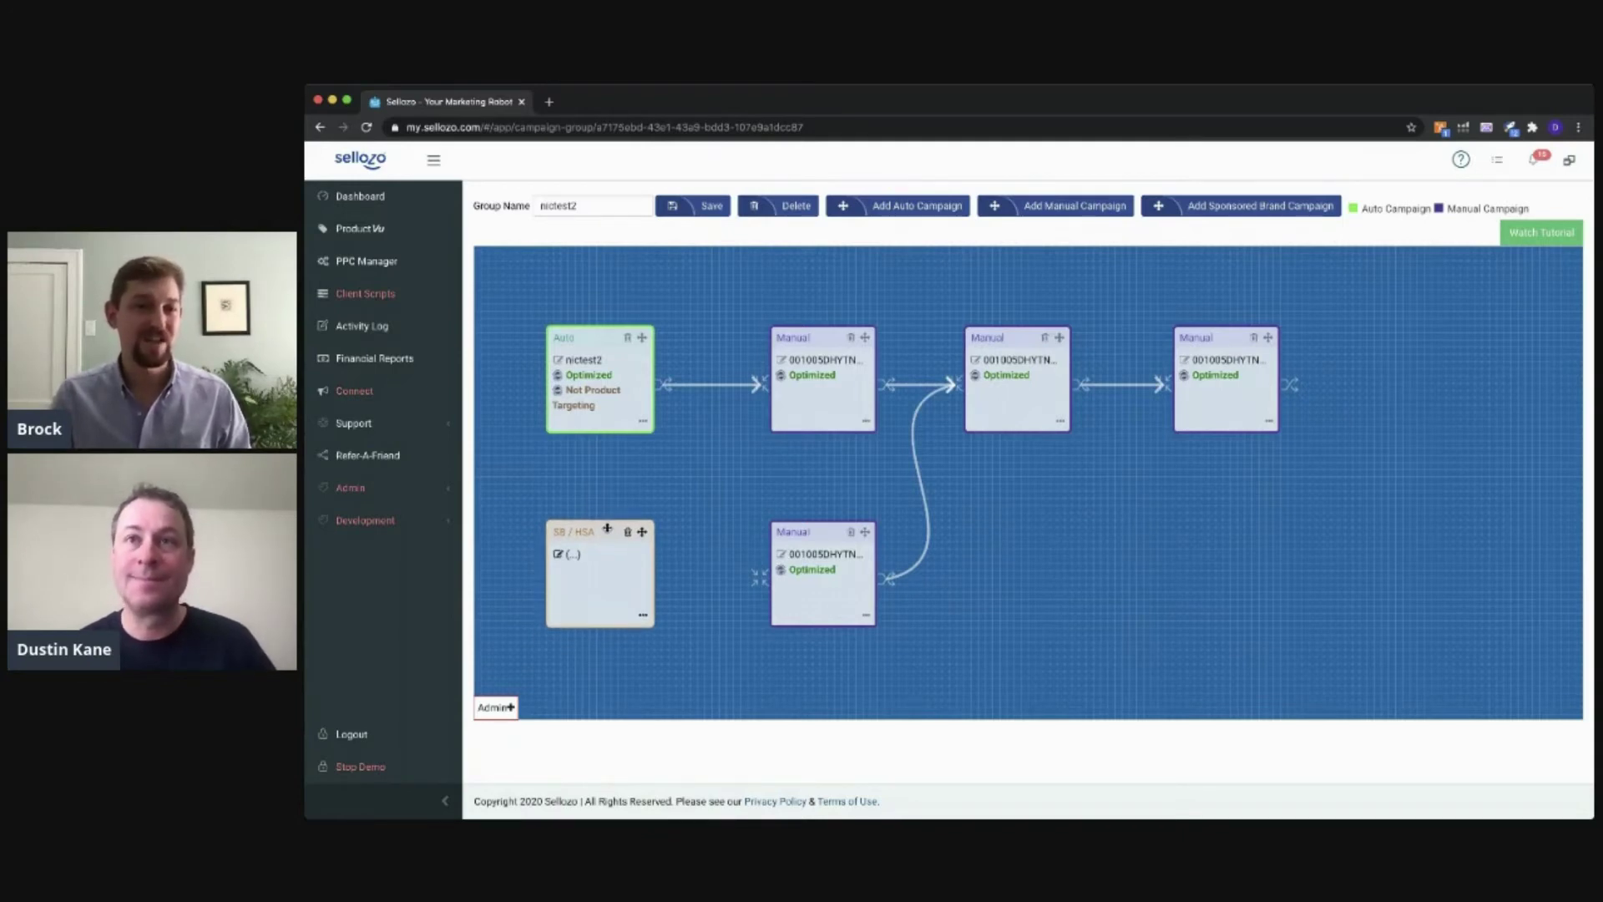